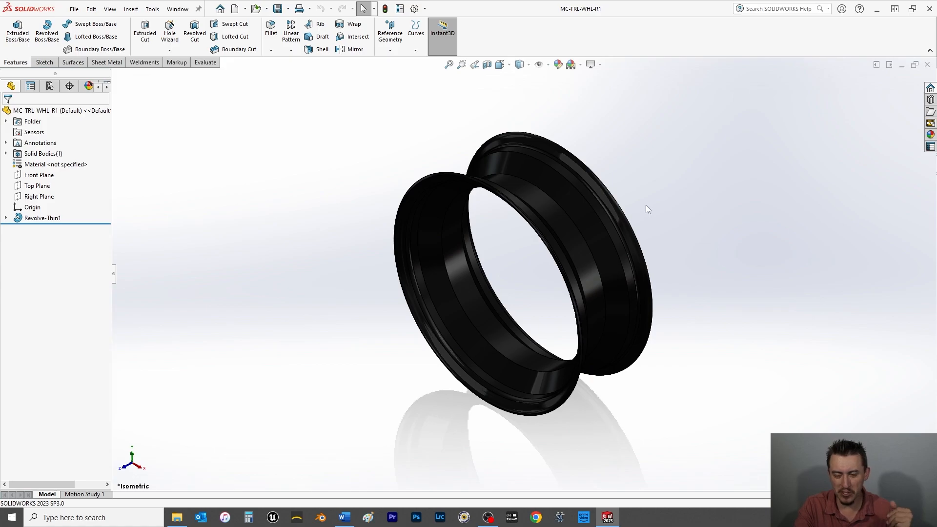
middle_click_drag(700, 205, 518, 166)
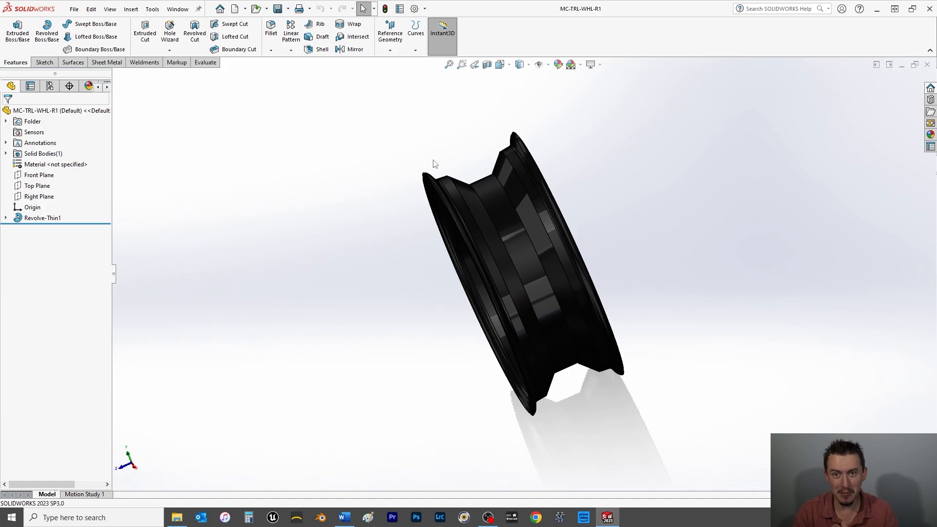
middle_click_drag(329, 285, 376, 218)
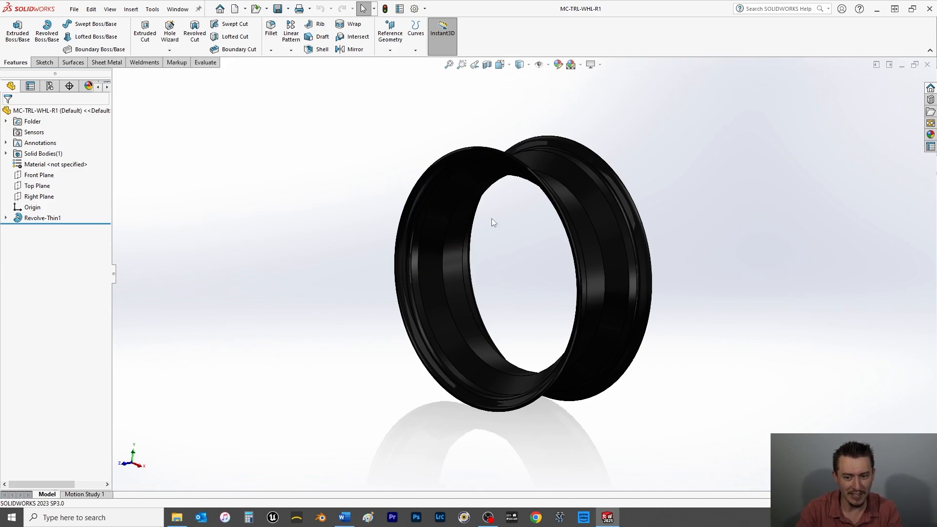
middle_click_drag(314, 303, 340, 296)
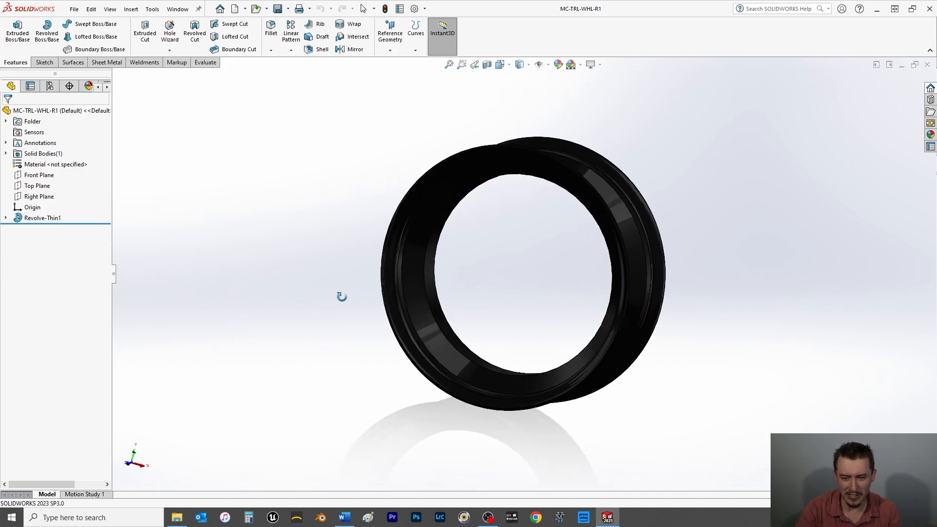
key("Escape")
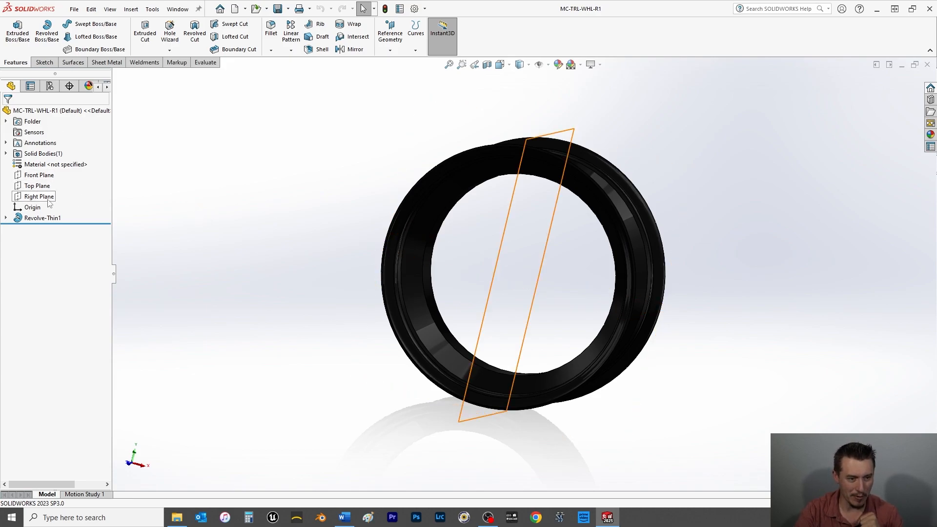
Start a new line sketch on the Right Plane of the wheel rim, viewed normal to the plane
left_click(34, 175)
middle_click_drag(452, 265, 391, 244)
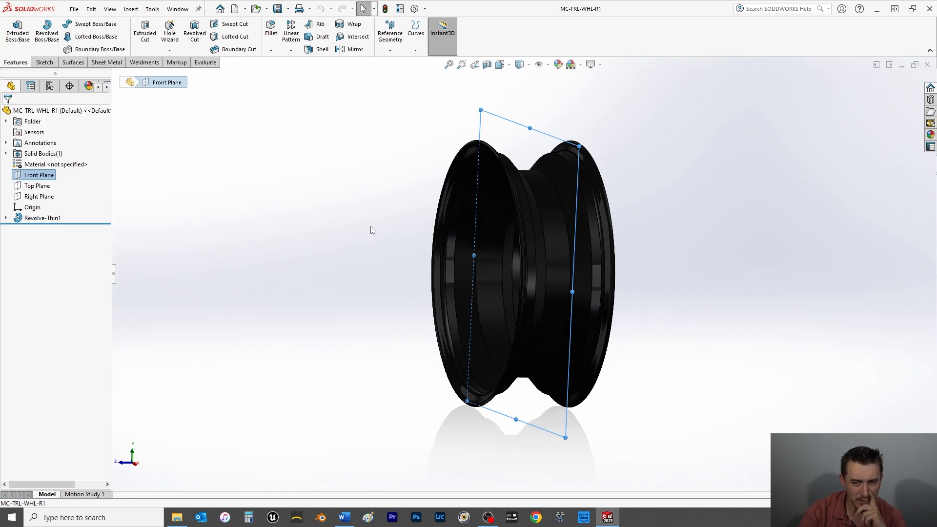
middle_click_drag(371, 230, 403, 230)
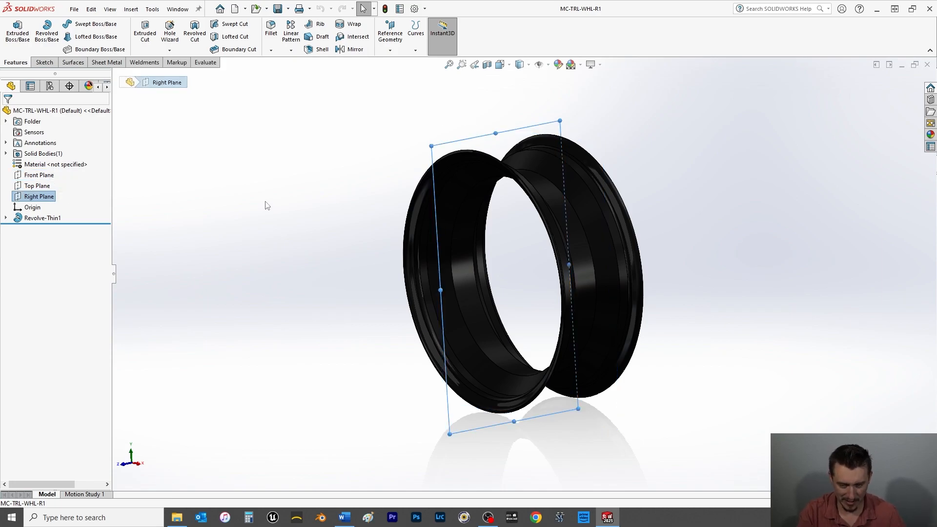
key("ctrl+8")
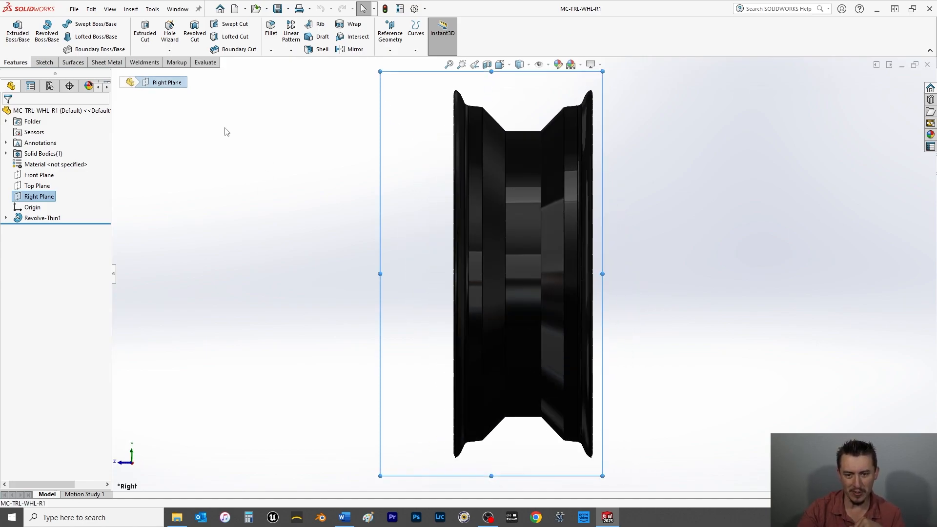
left_click(44, 63)
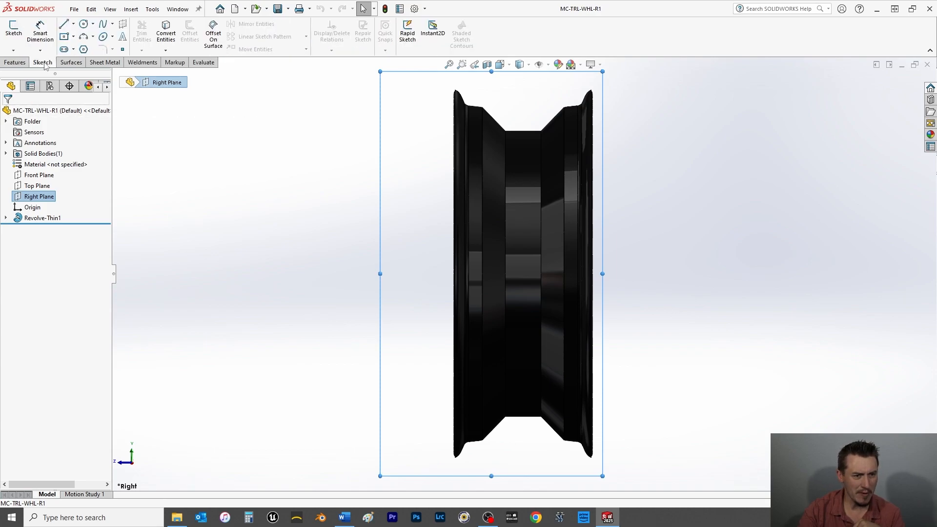
left_click(73, 24)
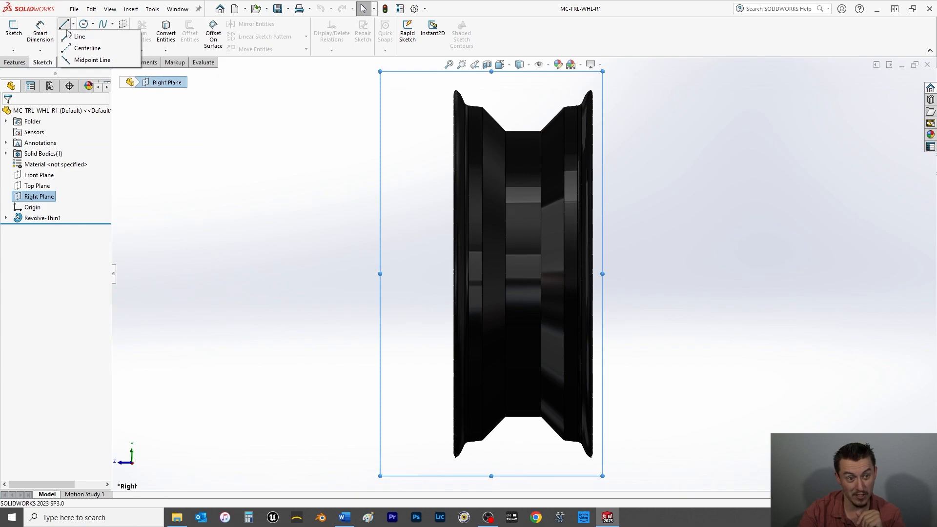
left_click(68, 36)
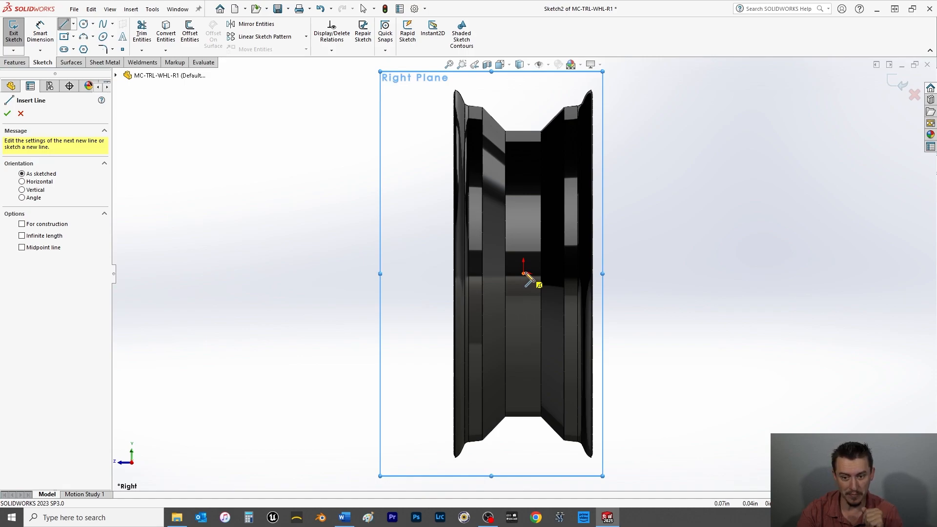
Draw a horizontal midpoint line about 12.5 in long centred on the origin and convert it to construction geometry
left_click(73, 24)
left_click(81, 62)
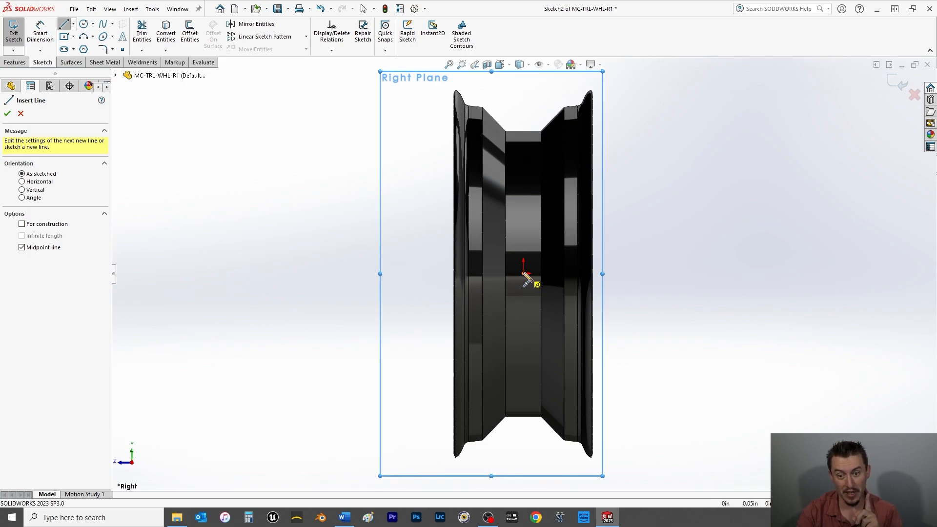
left_click(524, 274)
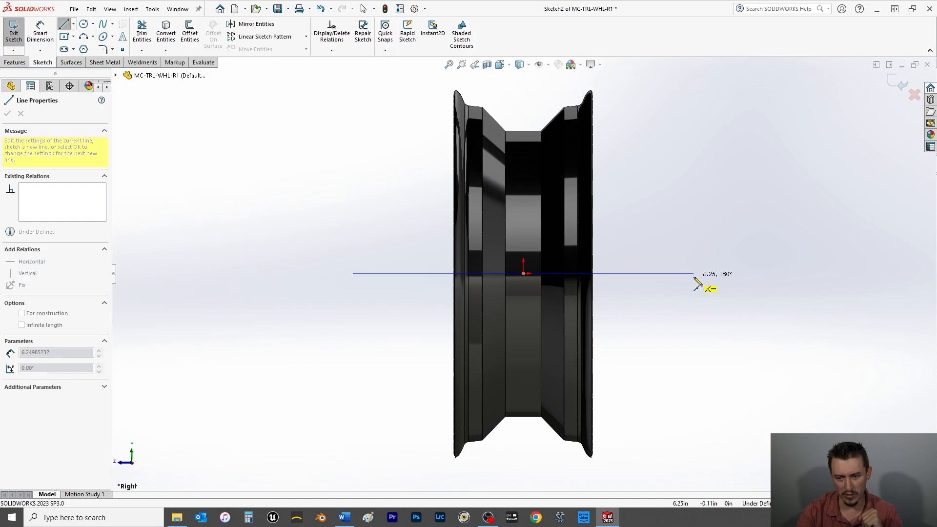
left_click(693, 274)
right_click(711, 323)
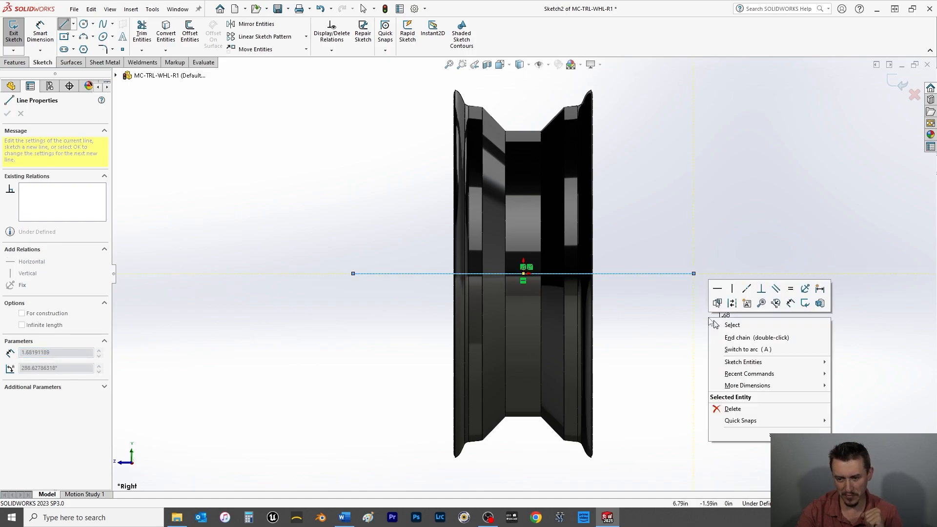
left_click(730, 324)
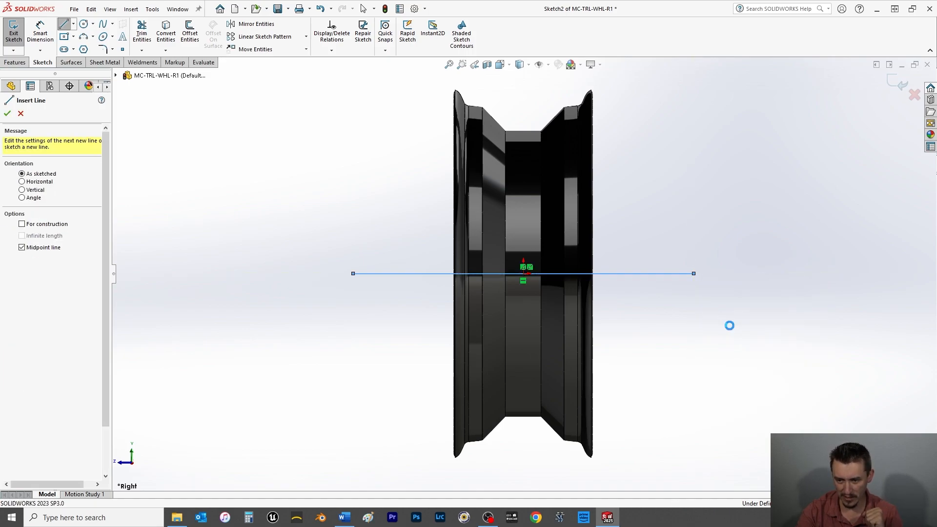
right_click(648, 274)
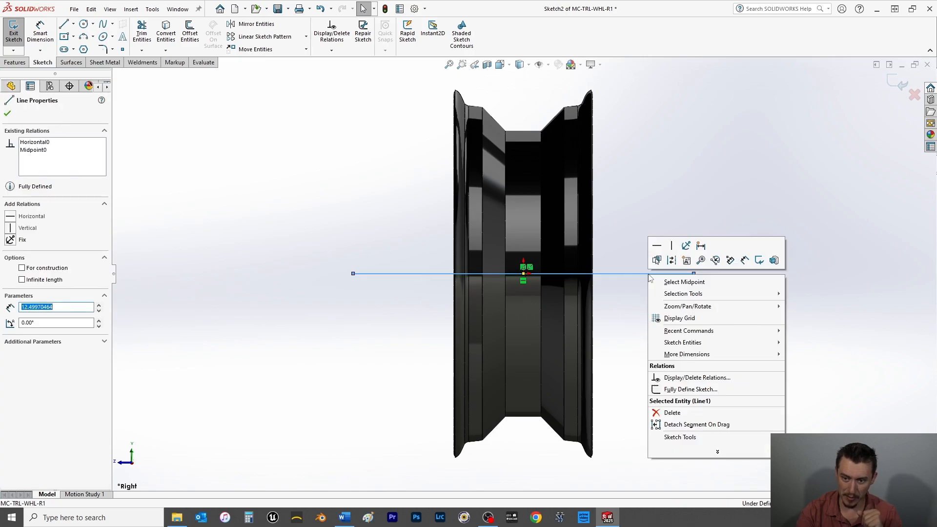
left_click(672, 260)
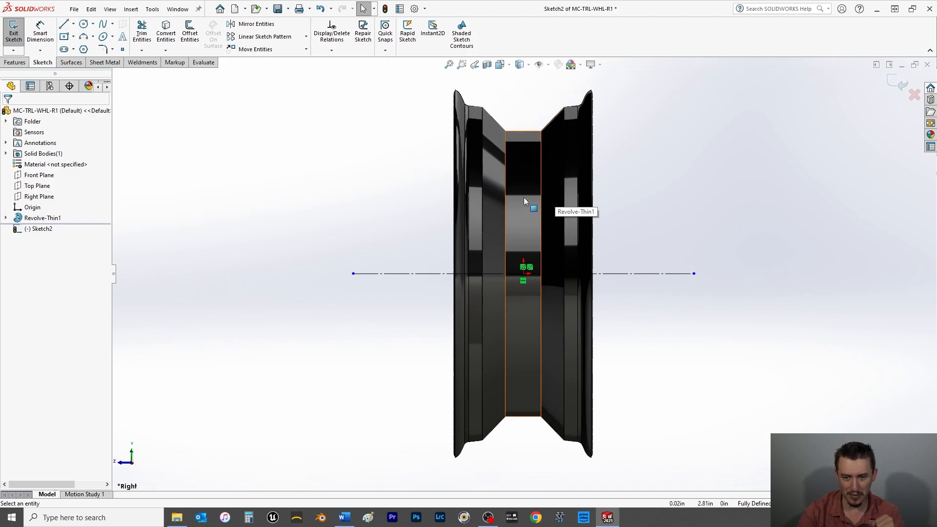
left_click(602, 66)
mouse_move(583, 71)
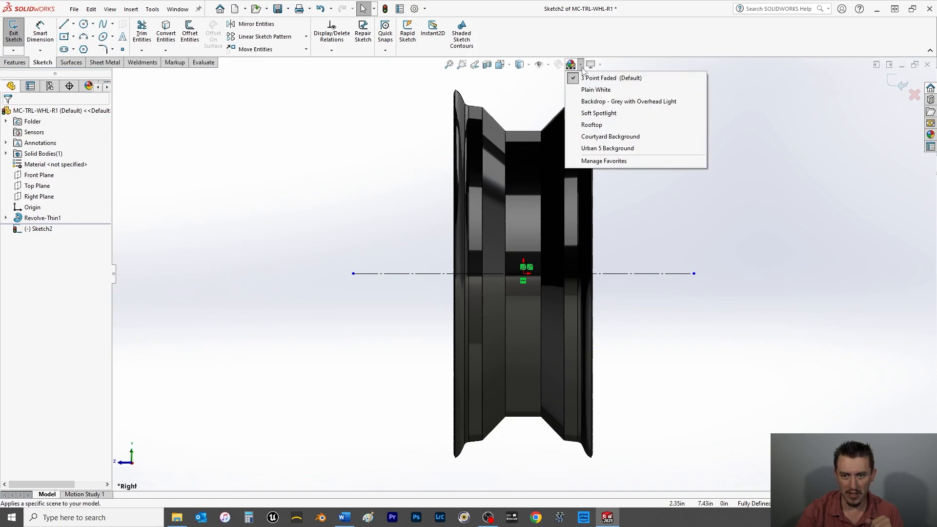
mouse_move(548, 69)
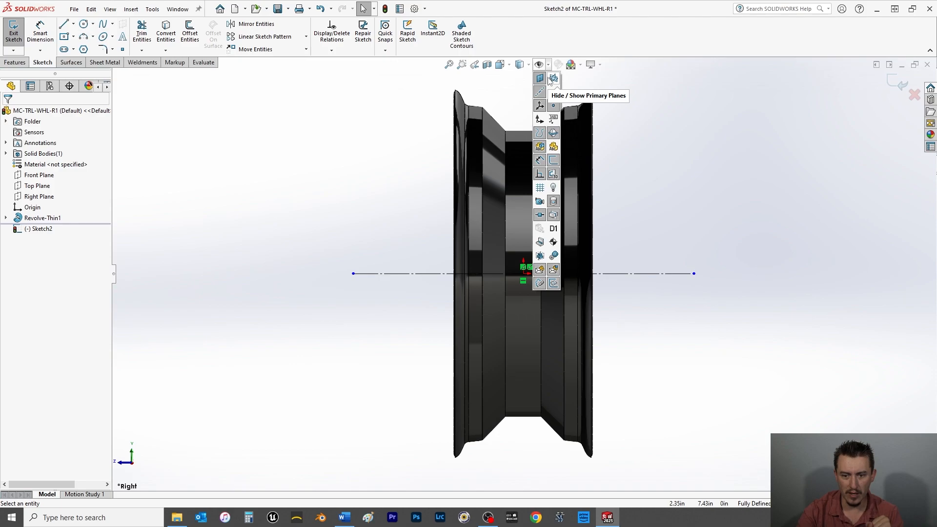
left_click(554, 162)
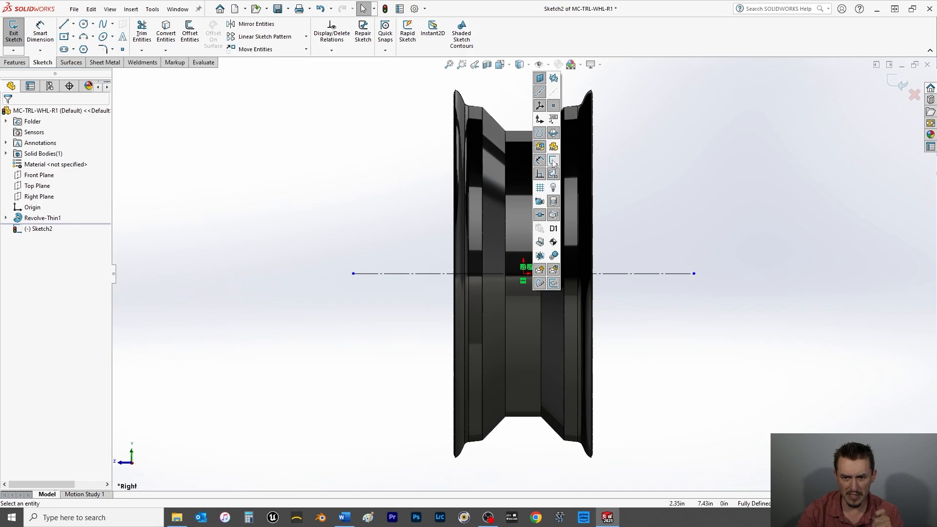
Try the Hidden Lines Removed, Hidden Lines Visible and Wireframe display styles on the rim, and return to Shaded With Edges
left_click(529, 65)
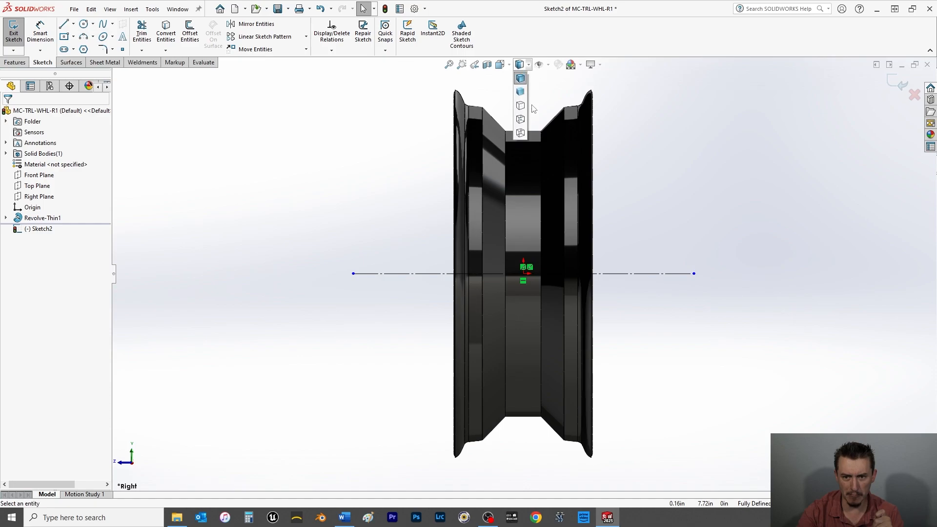
left_click(522, 119)
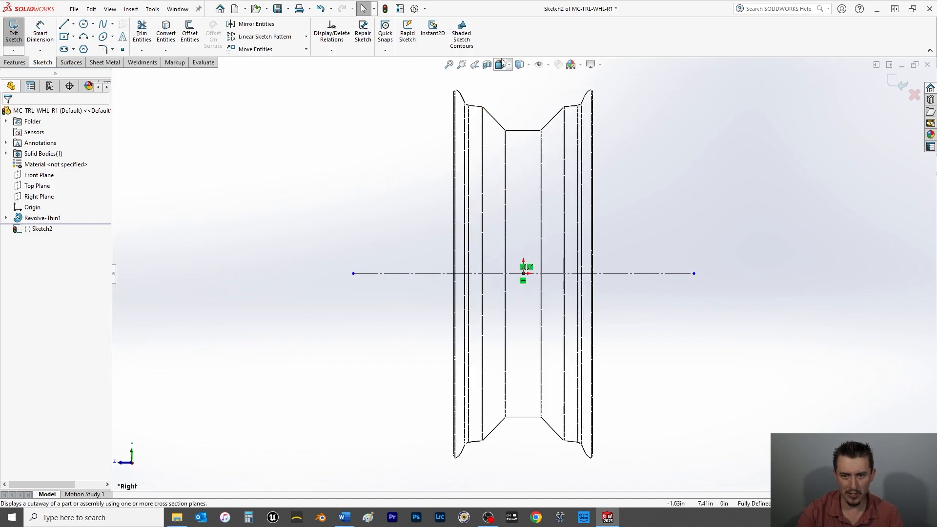
left_click(529, 65)
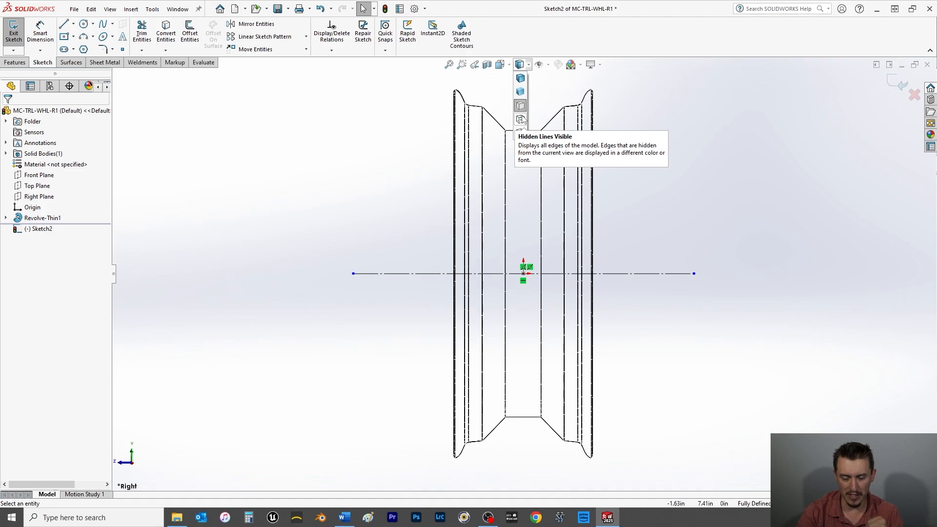
left_click(520, 119)
left_click(520, 64)
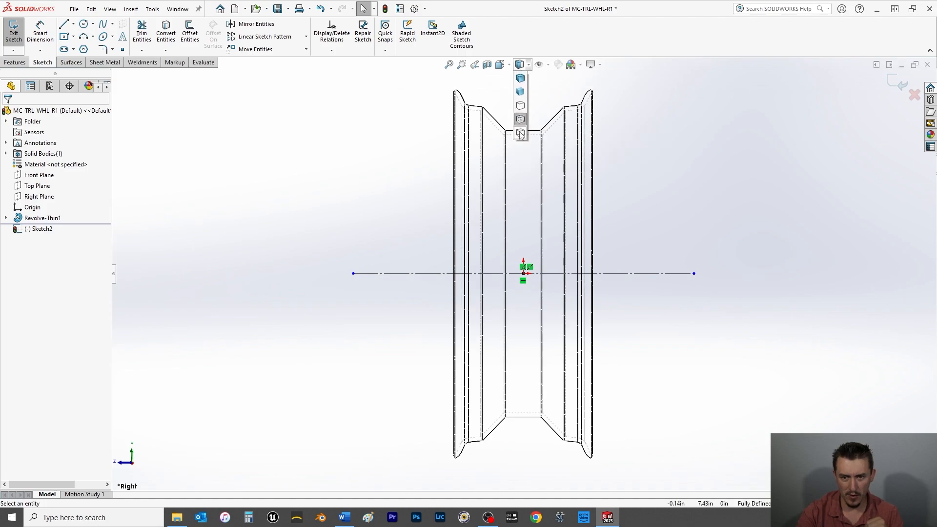
left_click(520, 132)
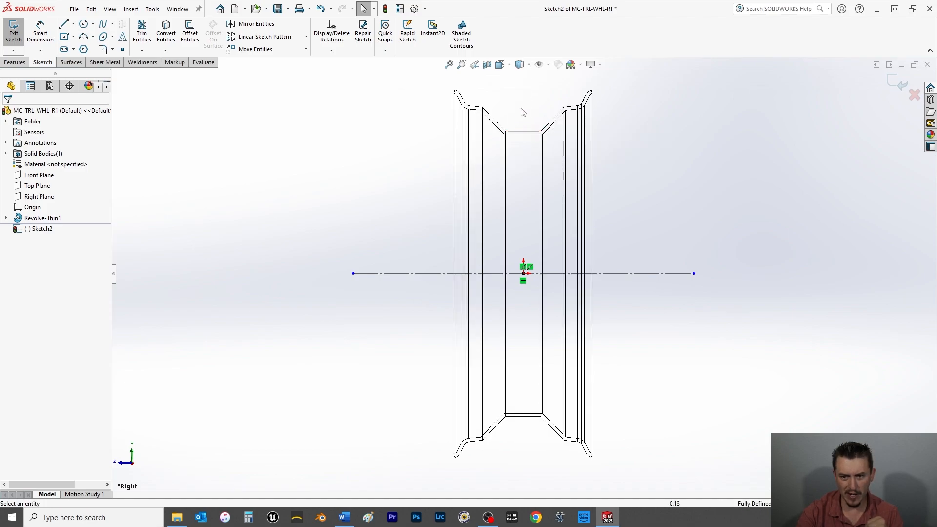
left_click(529, 64)
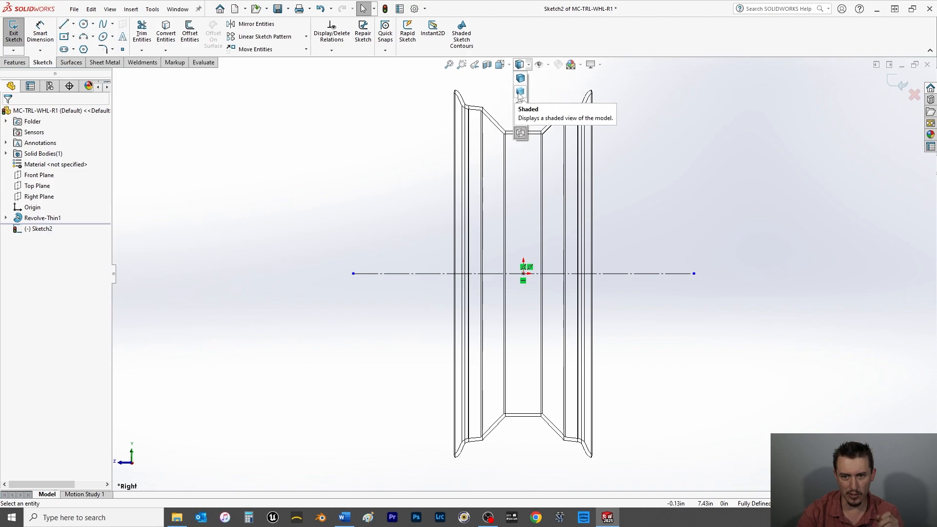
left_click(520, 92)
left_click(519, 79)
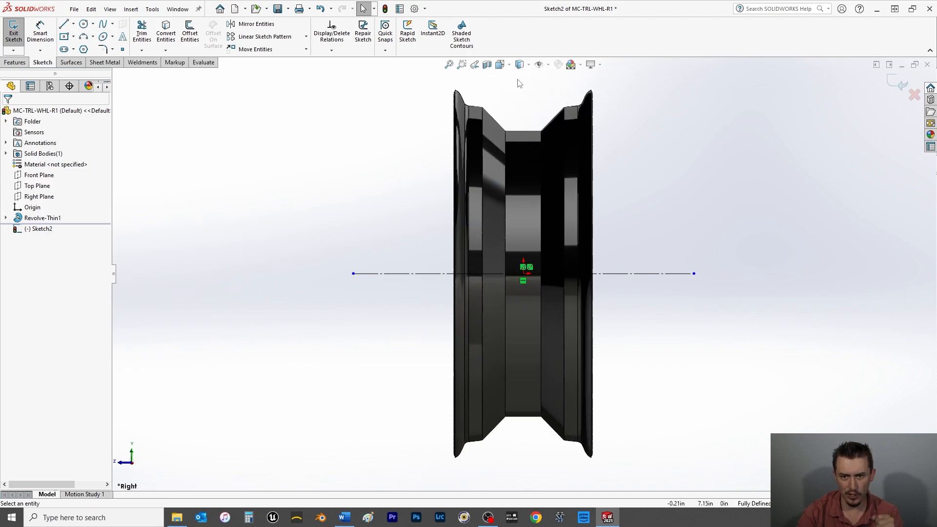
Try the Shaded and Hidden Lines Removed display styles on the rim
left_click(529, 69)
left_click(521, 91)
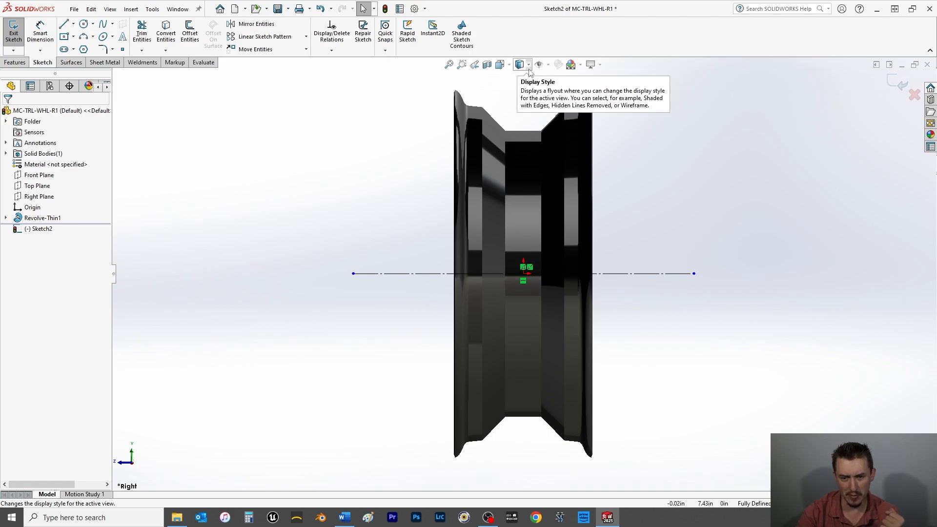
left_click(530, 68)
left_click(523, 111)
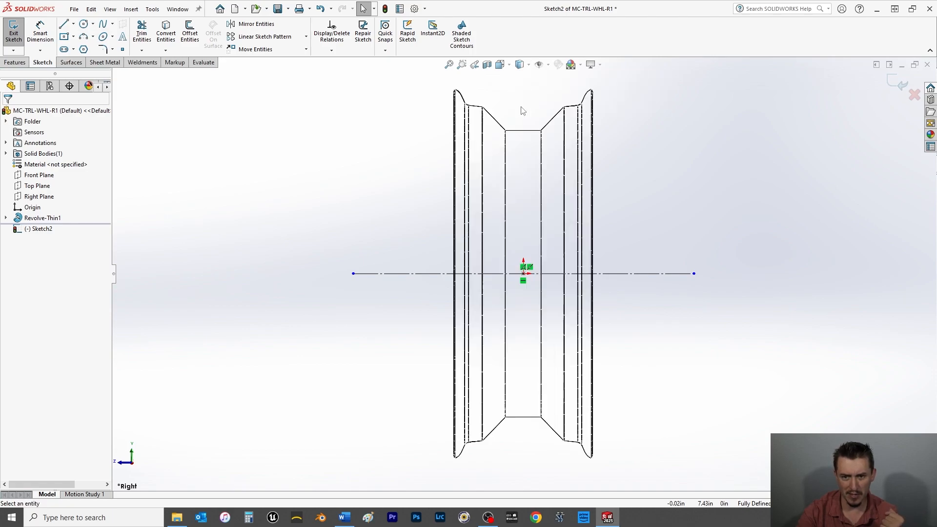
left_click(529, 65)
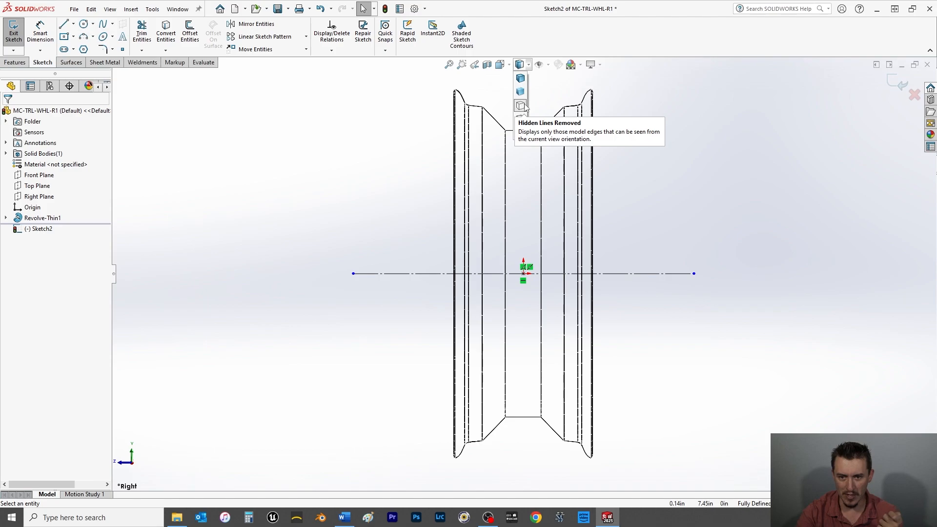
left_click(520, 105)
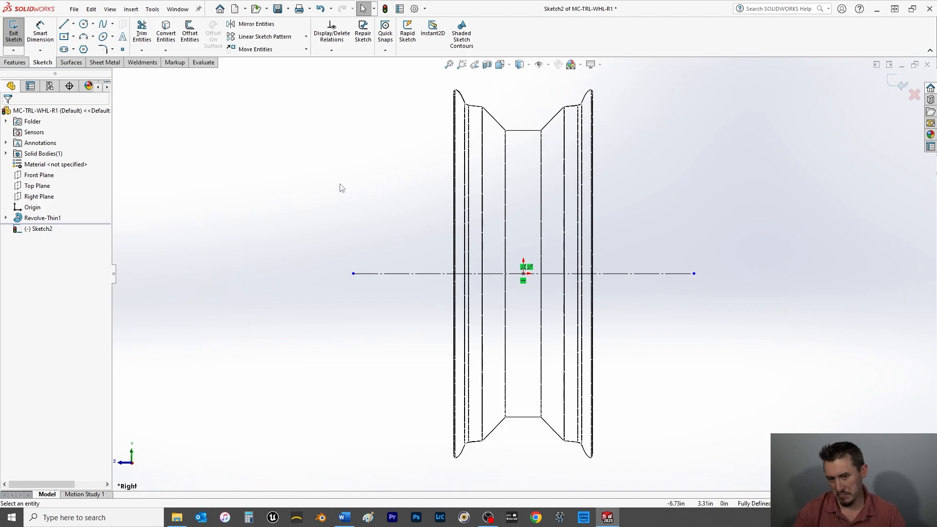
Set the display style to Shaded and apply a section view through the rim on the Right Plane with 0.00 in offset
left_click(530, 66)
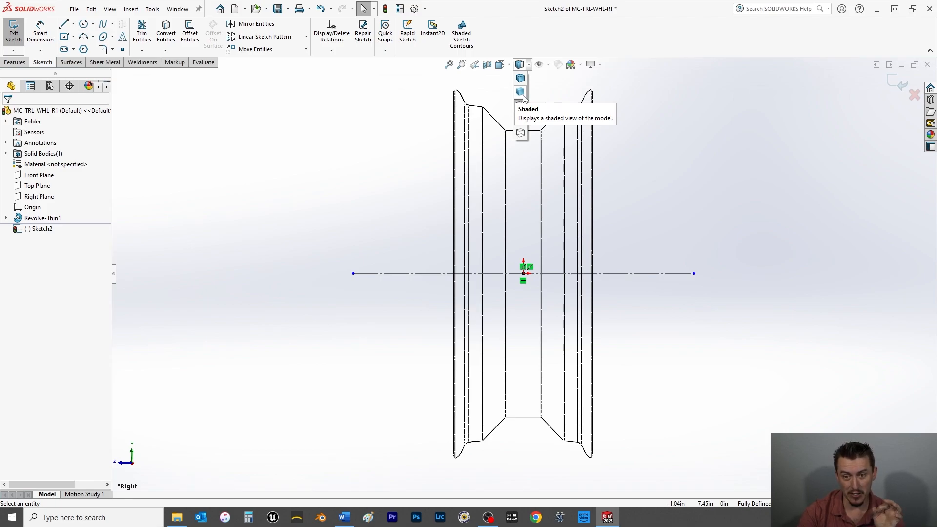
left_click(521, 93)
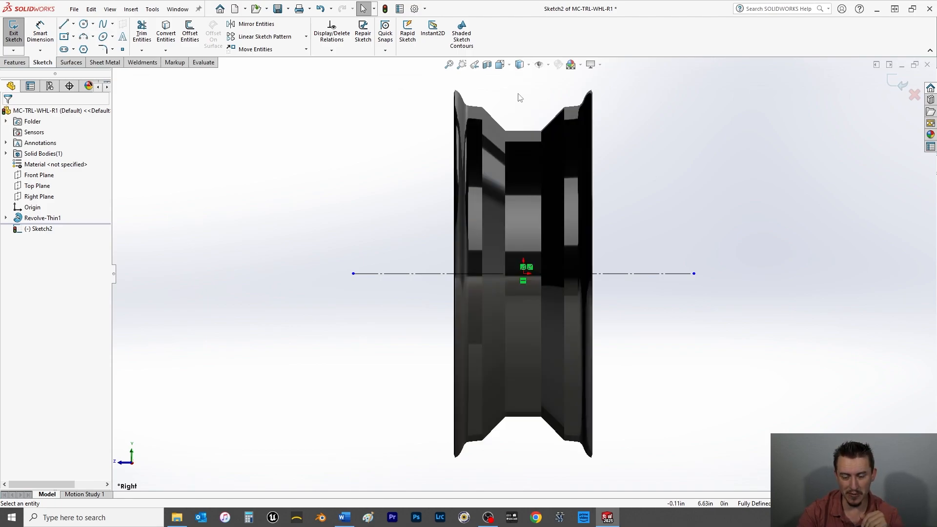
left_click(487, 65)
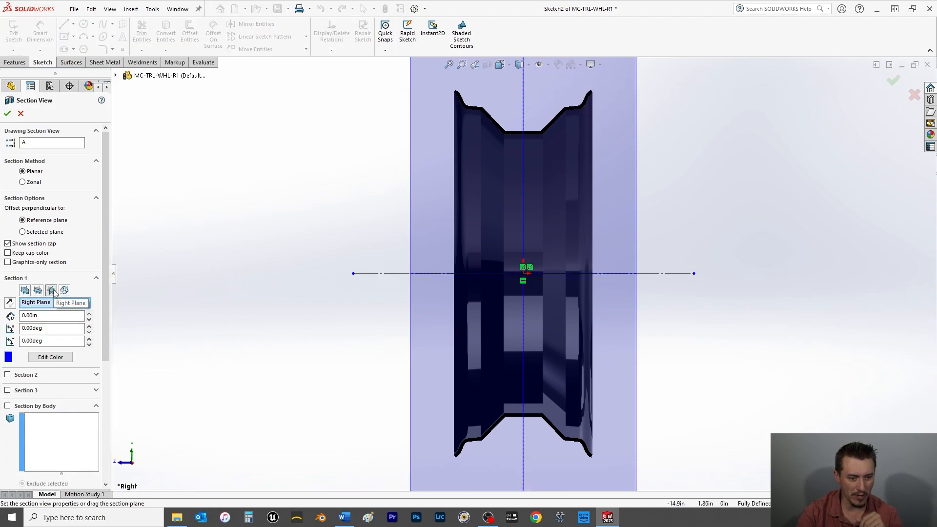
left_click(7, 113)
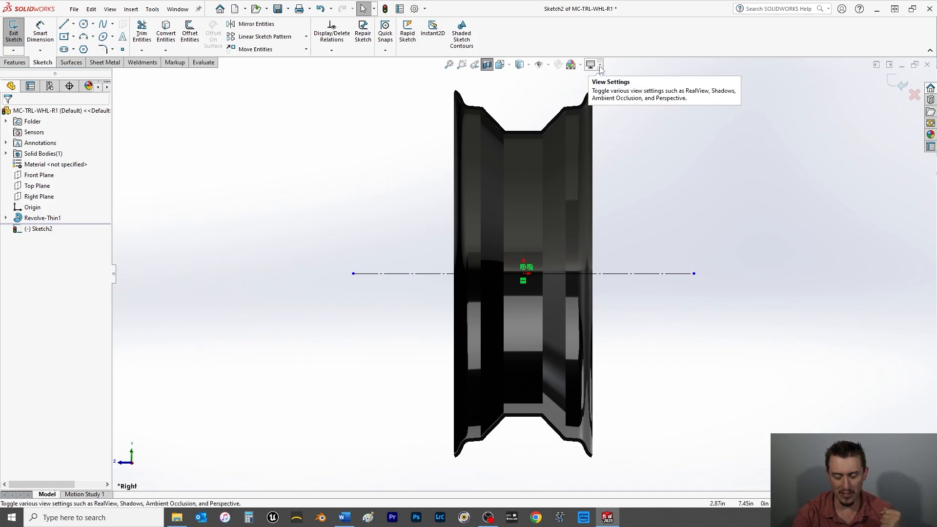
right_click(556, 198)
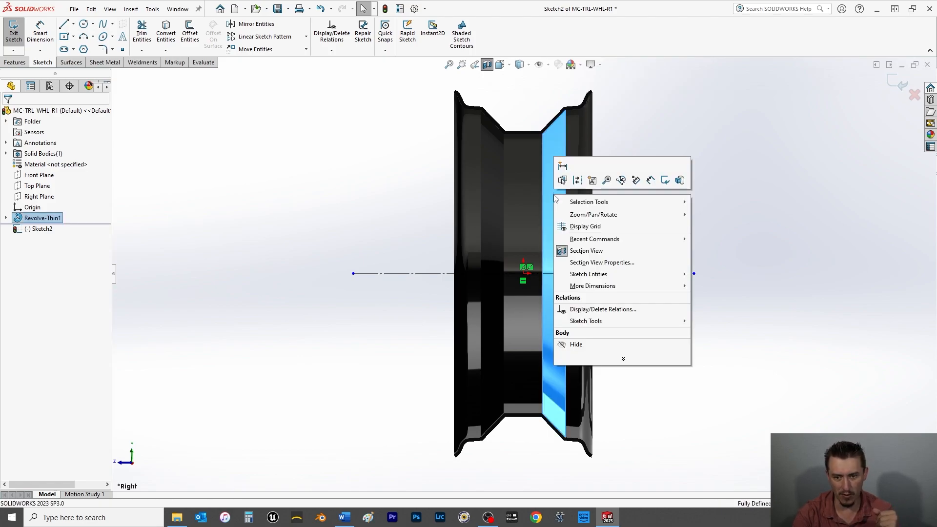
left_click(337, 180)
left_click(108, 87)
left_click(108, 87)
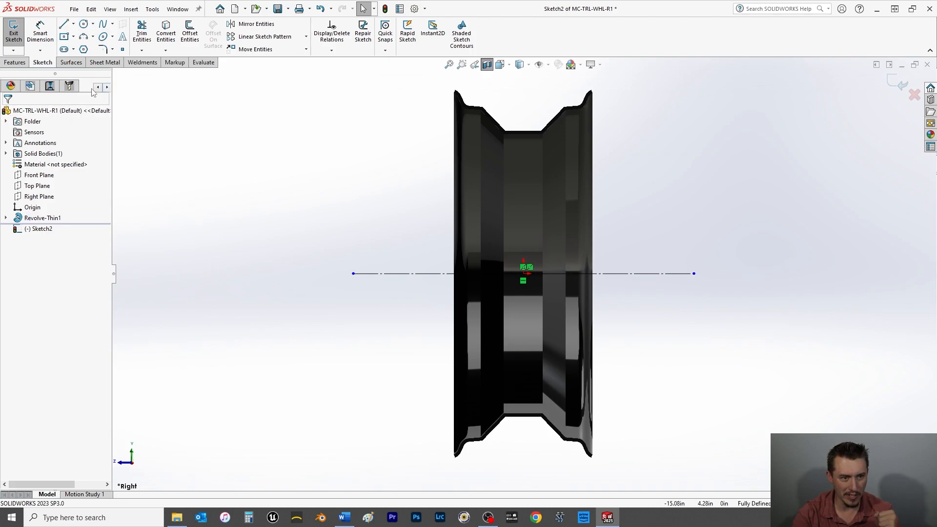
left_click(98, 87)
left_click(99, 87)
left_click(98, 87)
left_click(98, 87)
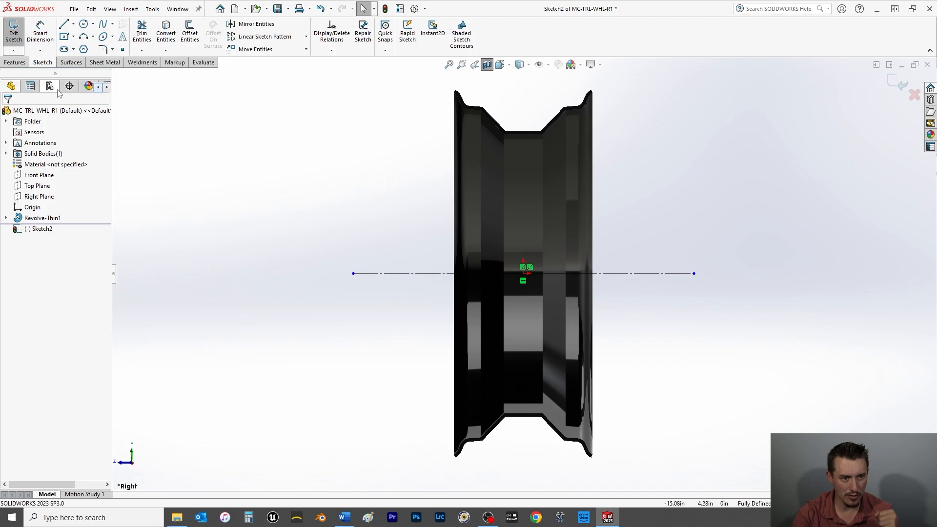
left_click(49, 87)
left_click(30, 86)
left_click(11, 86)
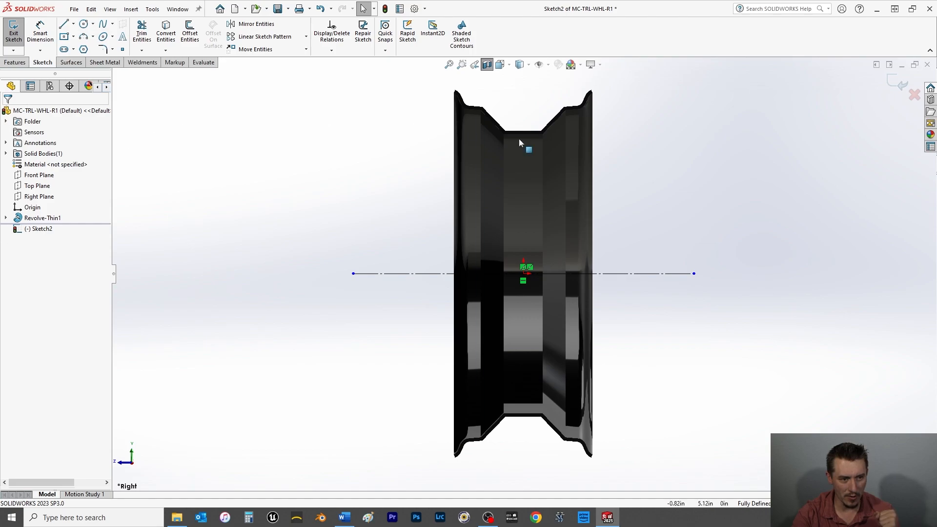
Turn off the section view and set the display style to Hidden Lines Removed
left_click(487, 64)
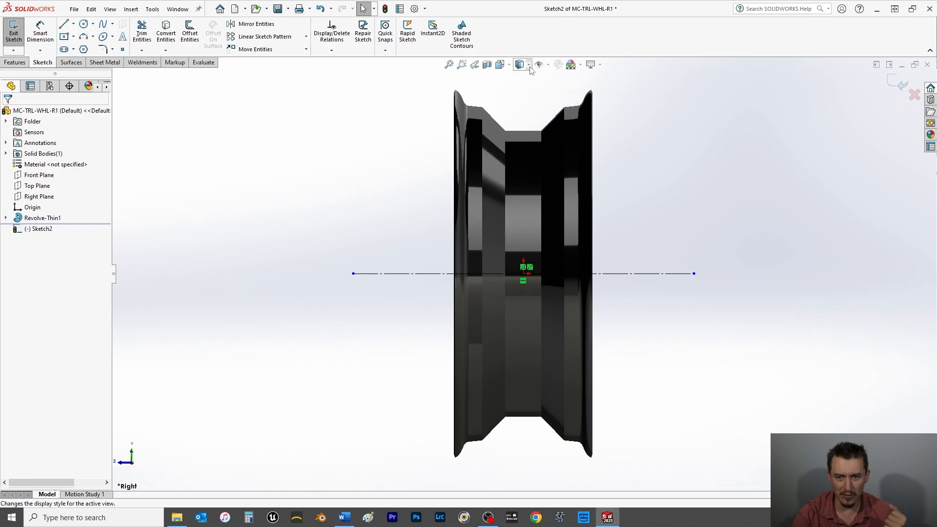
left_click(521, 65)
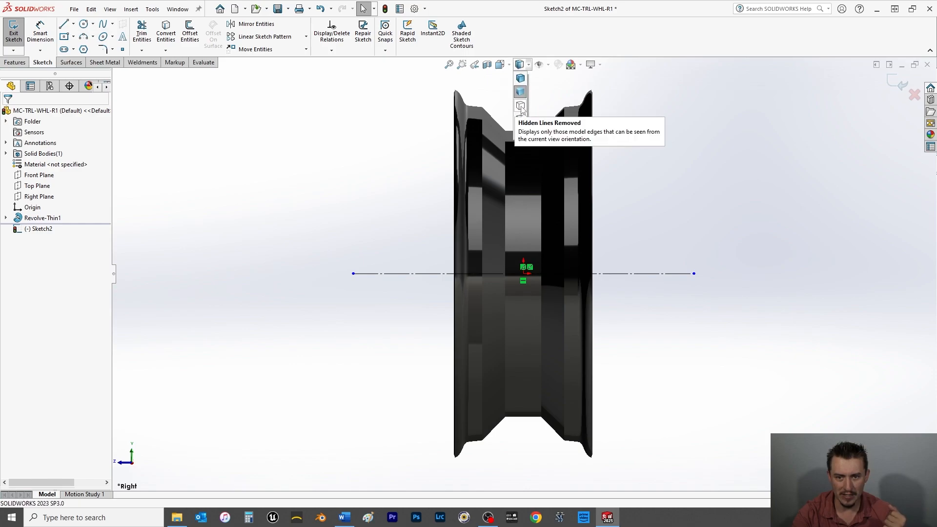
left_click(520, 106)
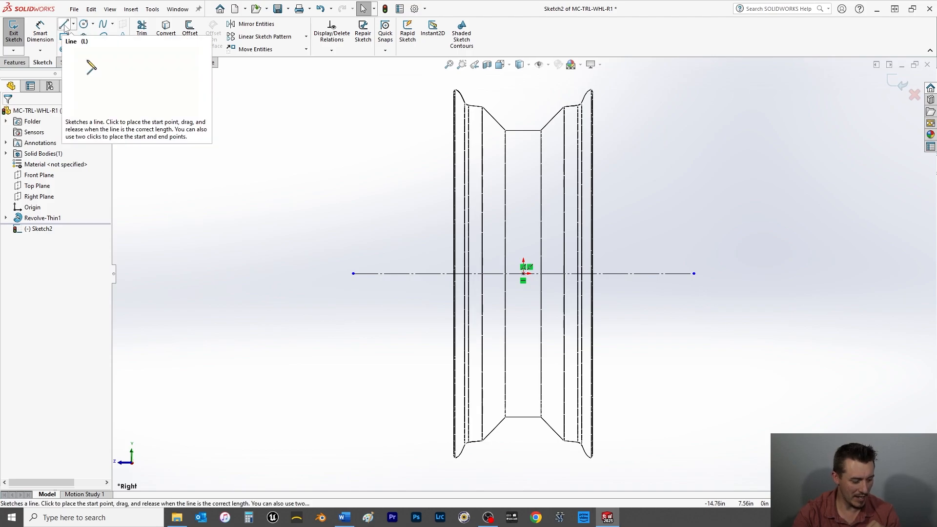
left_click(64, 26)
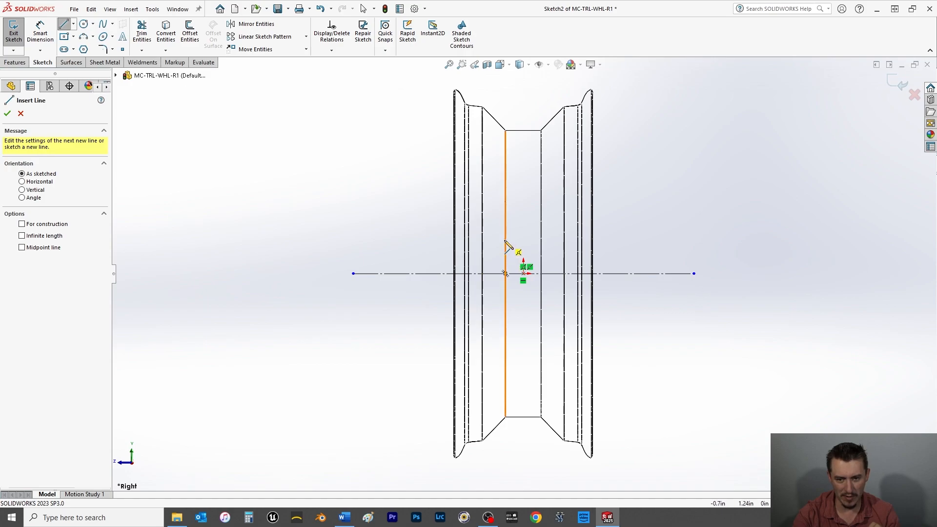
left_click(21, 114)
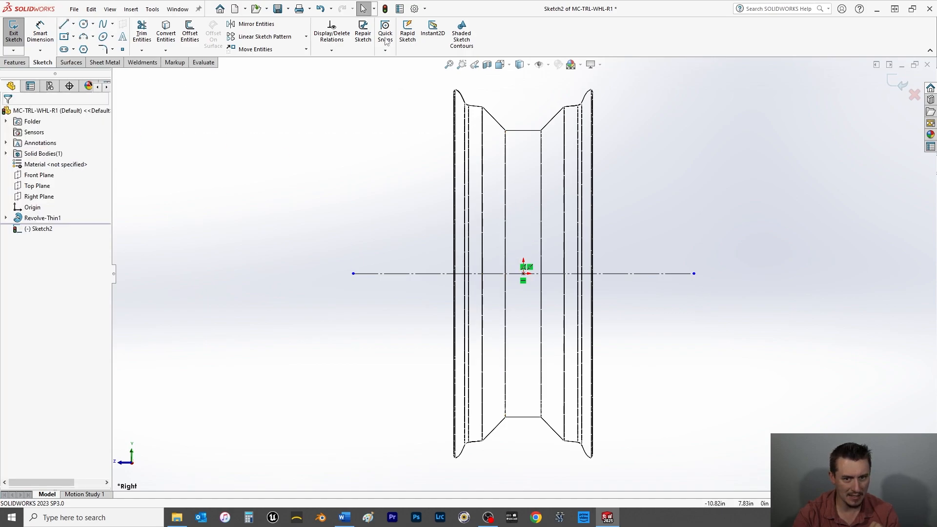
left_click(521, 65)
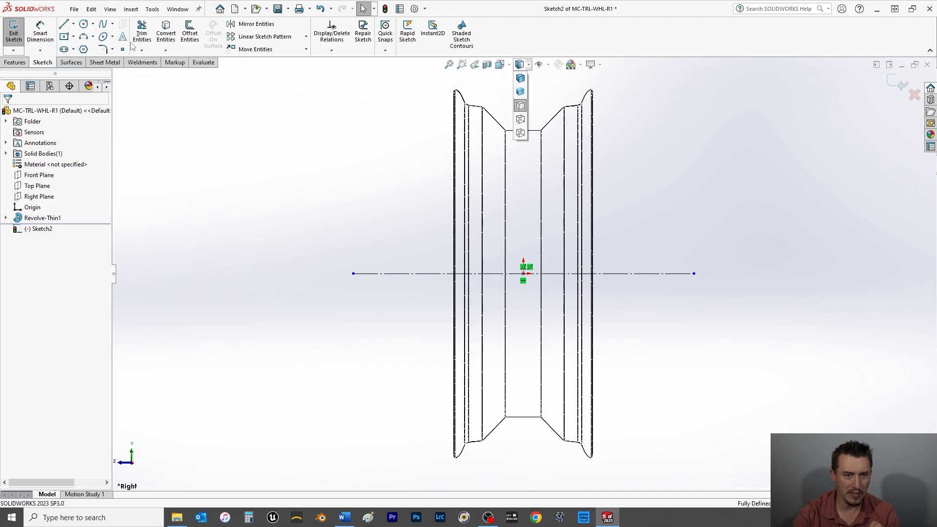
left_click(65, 26)
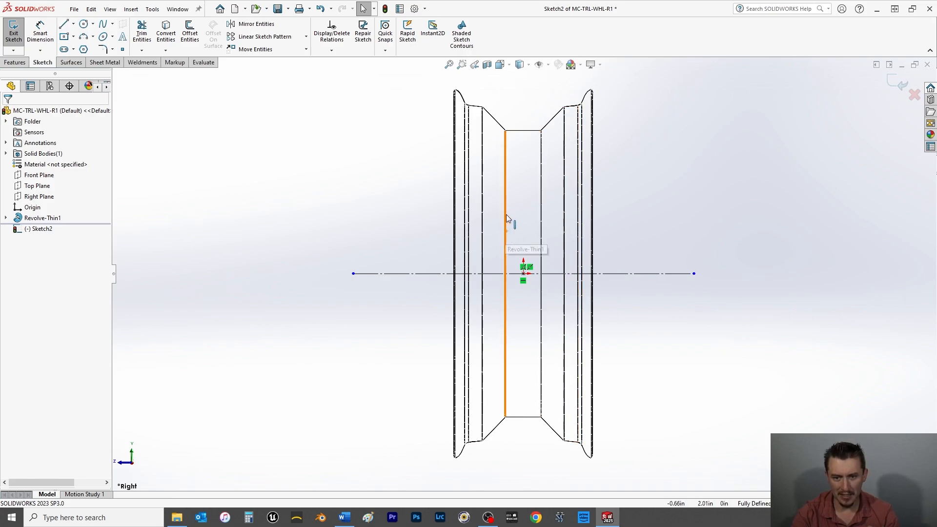
scroll(517, 154, "down", 5)
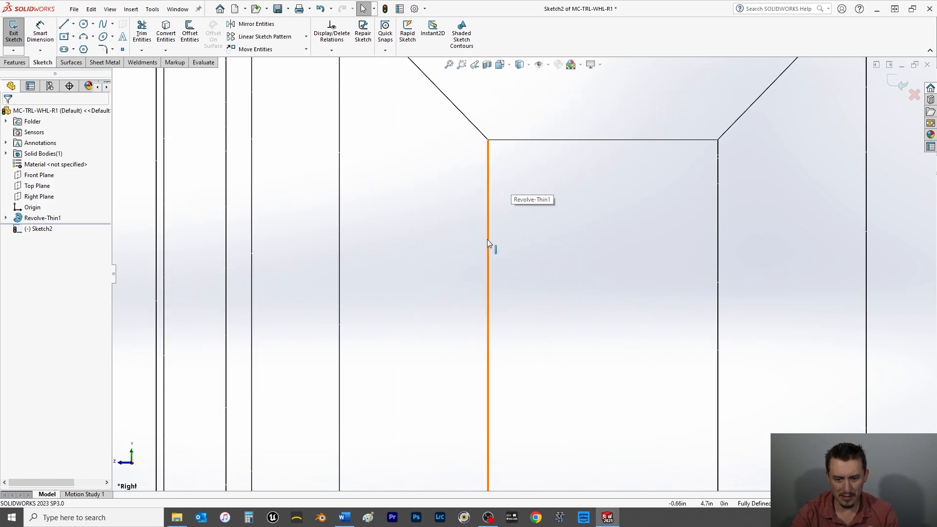
scroll(493, 291, "up", 5)
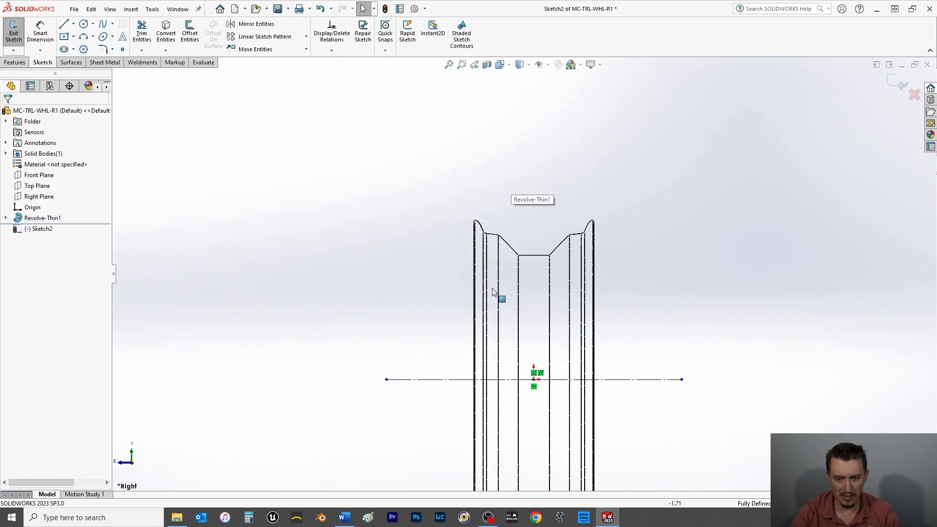
Draw the stepped upper edge of a profile about 2.4 in wide, starting about 1.46 in above the axis on the rim well's left edge, with a rectangular recess
left_click(65, 26)
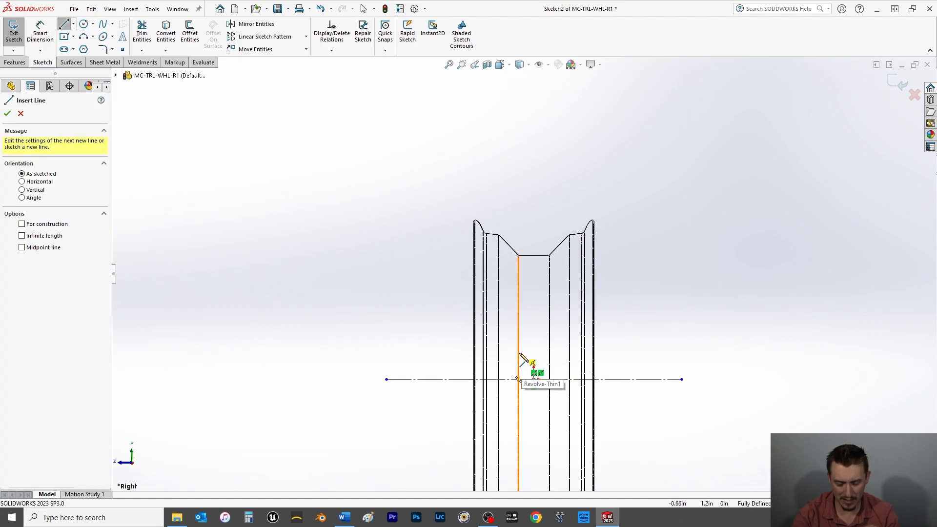
scroll(520, 354, "up", 4)
scroll(557, 285, "down", 8)
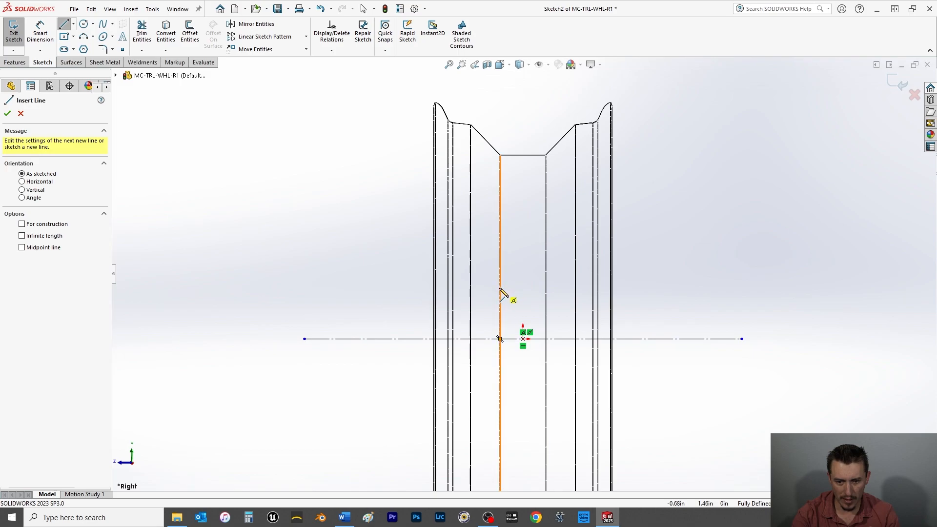
left_click(500, 290)
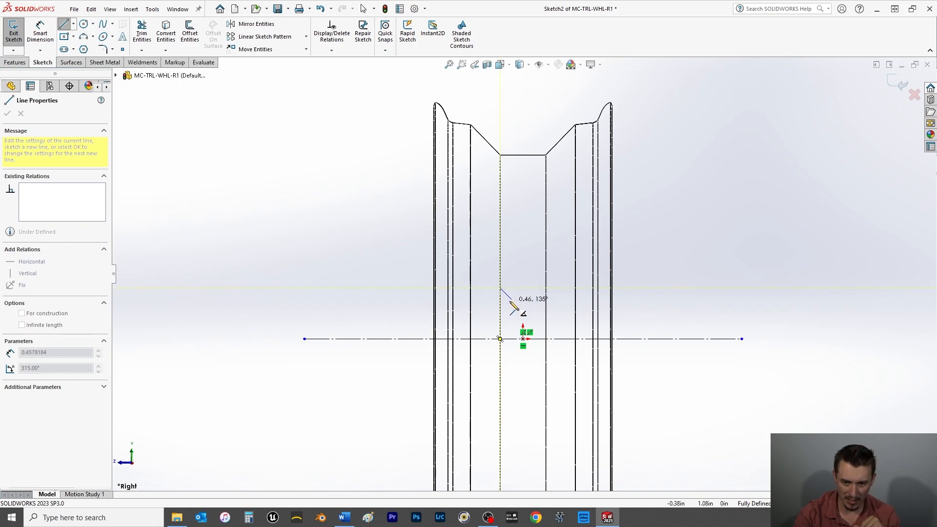
left_click(512, 288)
left_click(512, 304)
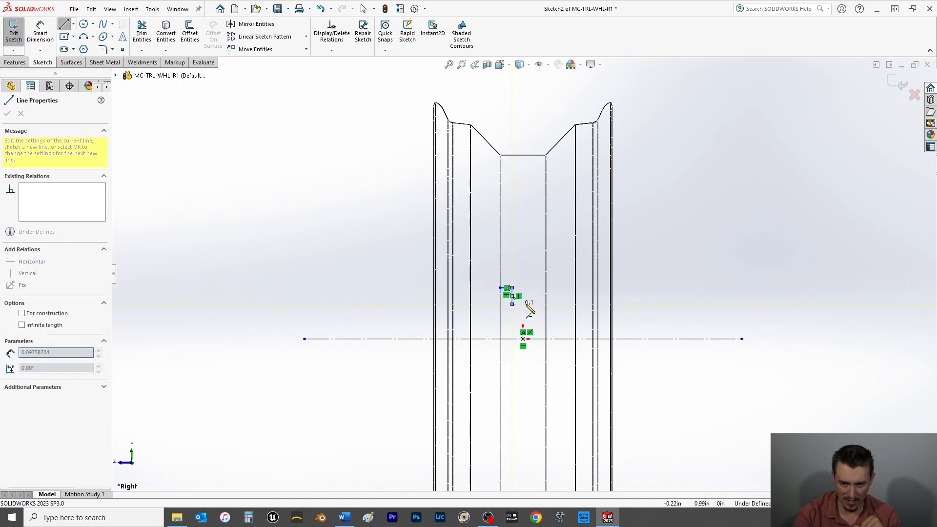
left_click(555, 304)
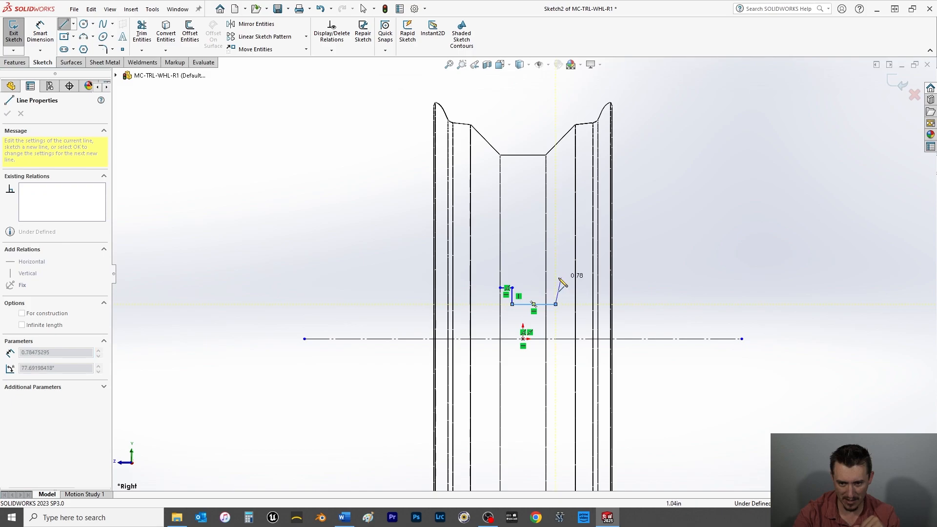
left_click(555, 288)
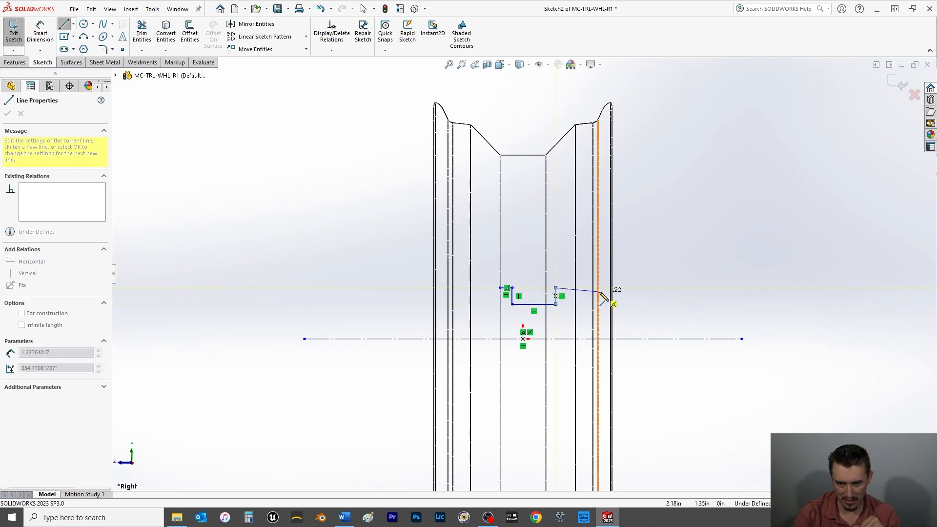
left_click(585, 289)
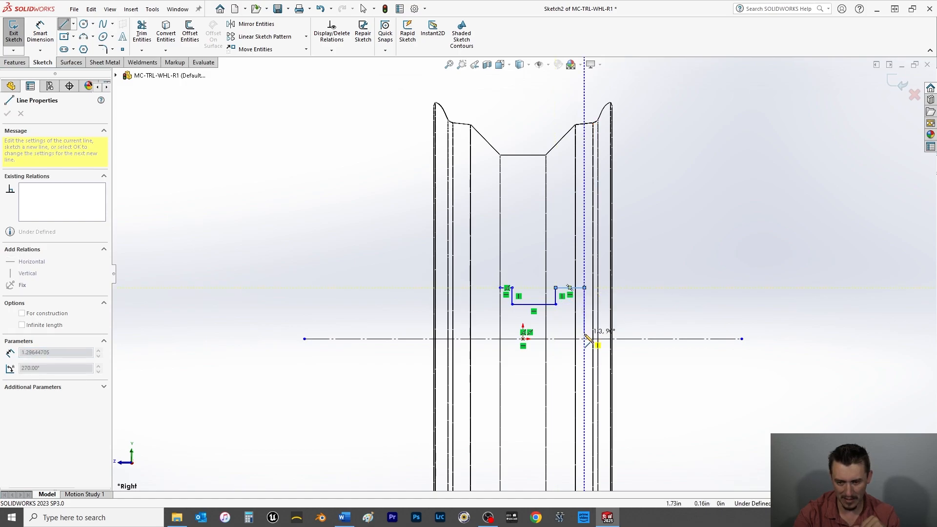
Close the stepped profile with a vertical line down to the construction axis, a line along the axis and a vertical line back to the start
left_click(584, 339)
left_click(500, 339)
left_click(500, 288)
right_click(360, 278)
left_click(376, 277)
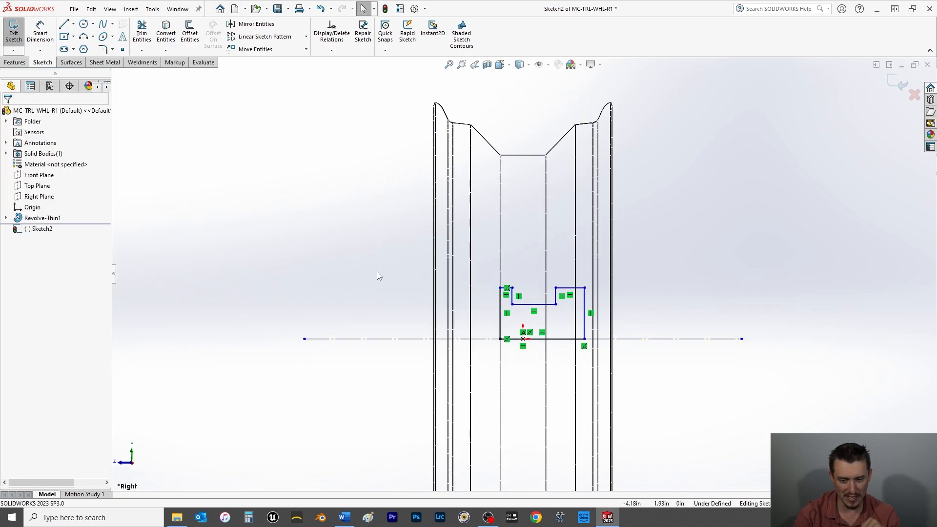
Dimension the profile's short upper-left edge to the construction axis as a 6 in diameter
left_click(40, 33)
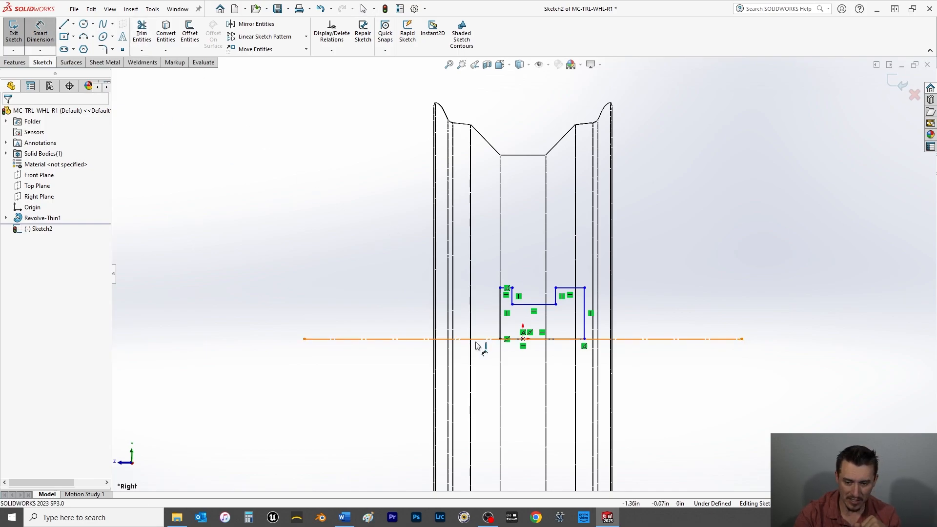
scroll(507, 292, "down", 5)
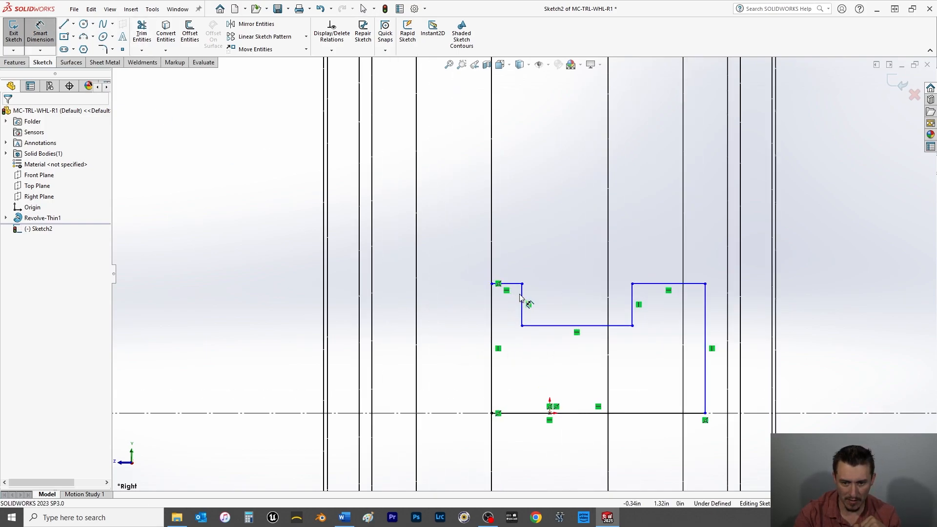
left_click(515, 287)
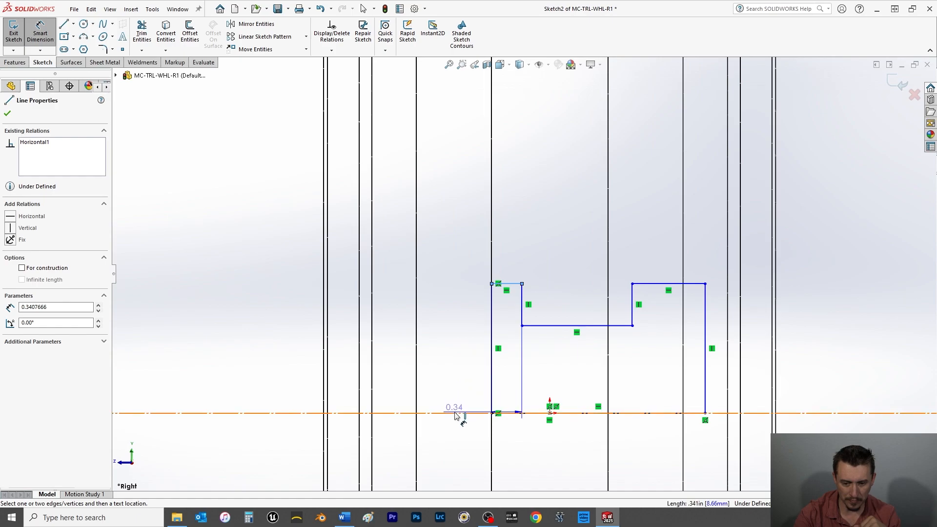
left_click(454, 415)
scroll(469, 361, "up", 2)
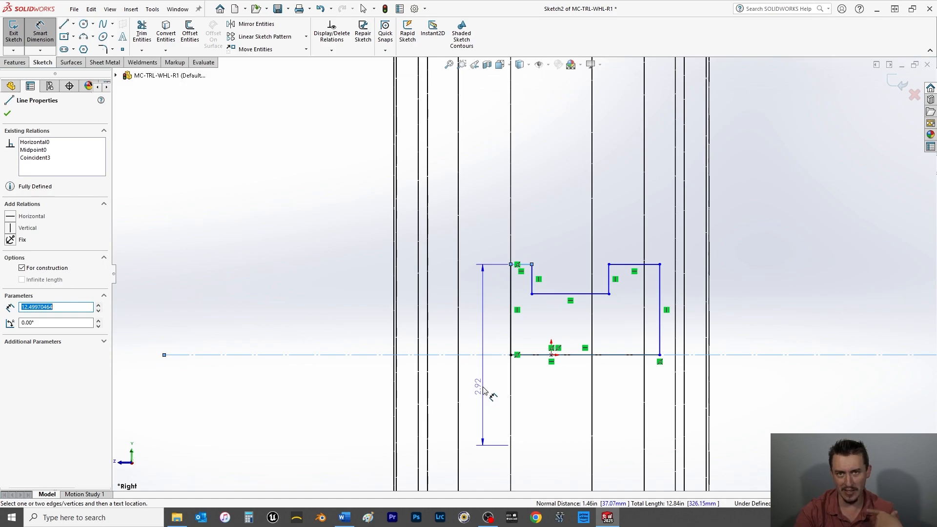
left_click(131, 369)
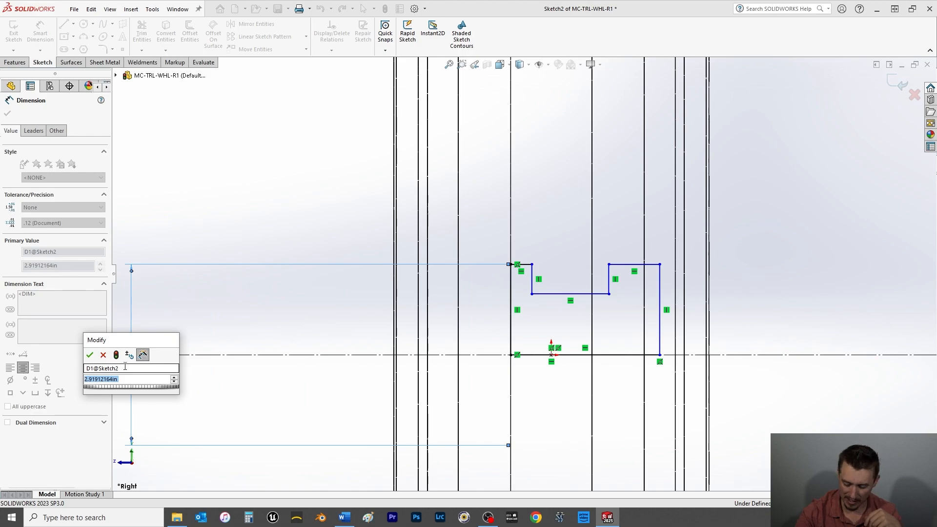
type("6")
key("Return")
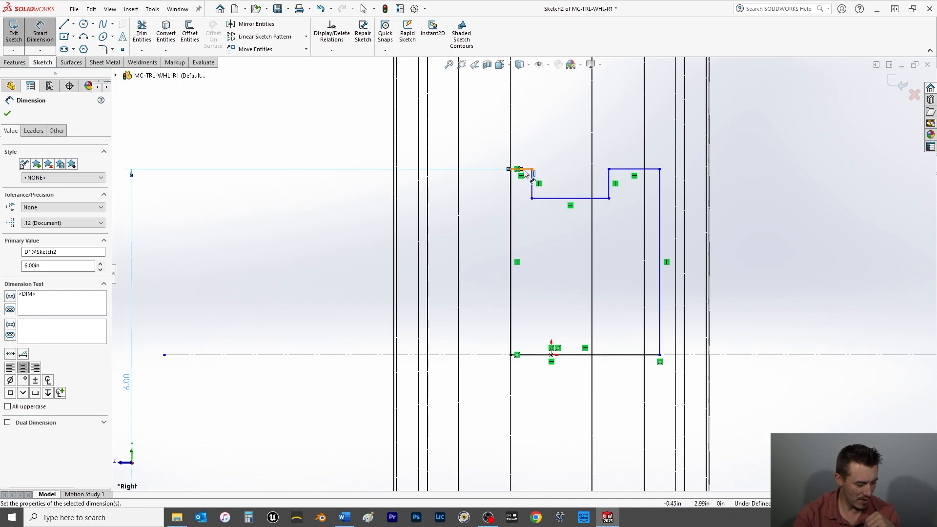
Dimension the profile's overall width between its two outer vertical lines as 3.5 in
left_click(512, 185)
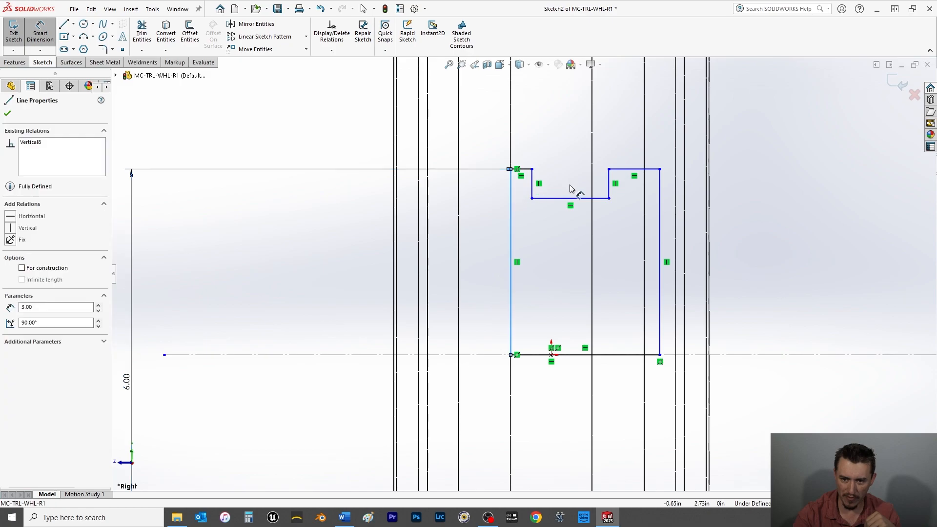
left_click(661, 186)
left_click(577, 129)
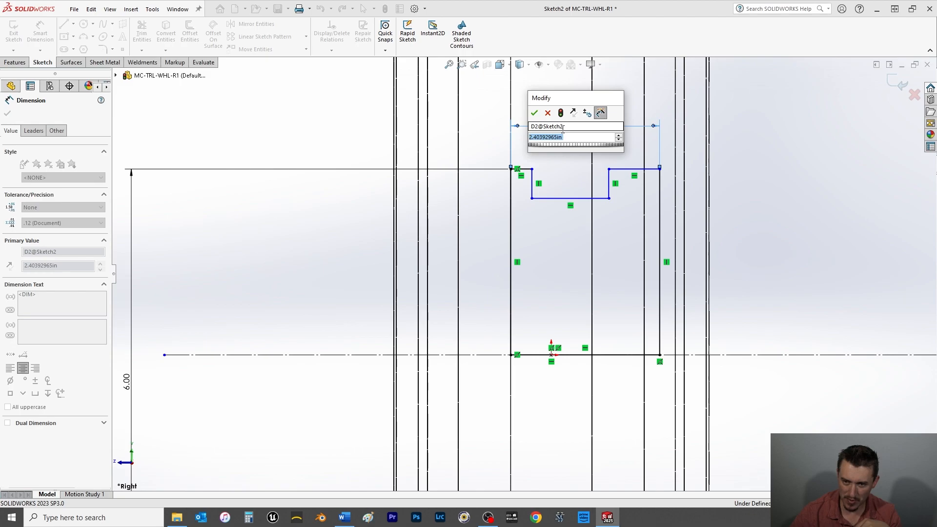
type("3.5")
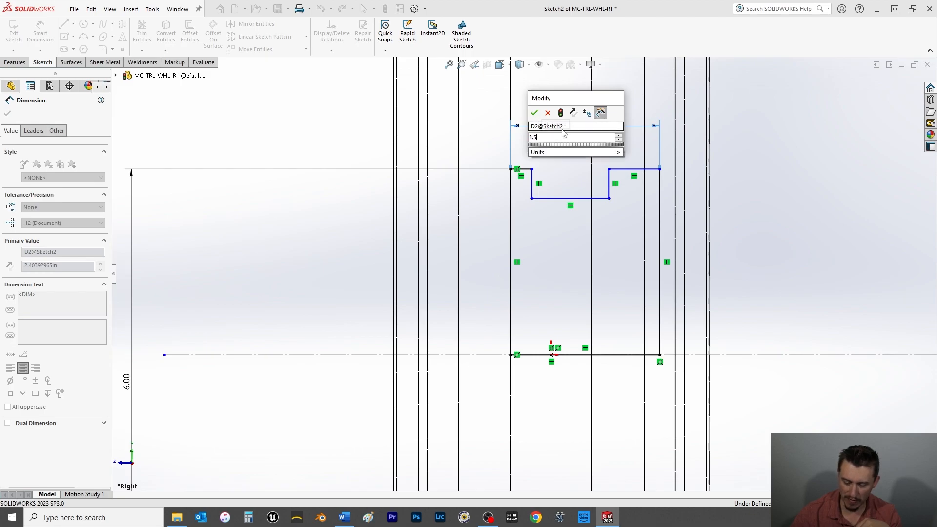
key("Return")
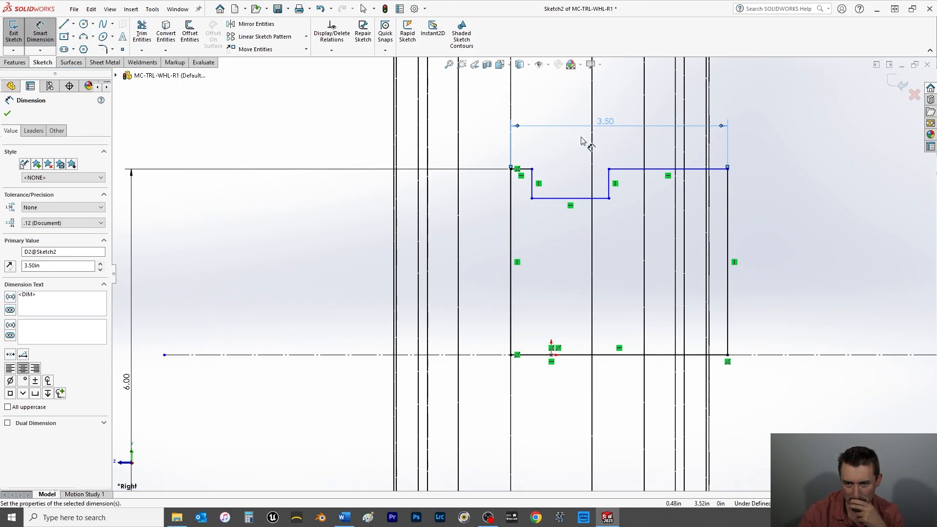
Try 3.25 in for the profile's overall width and settle on 3 in
double_click(604, 125)
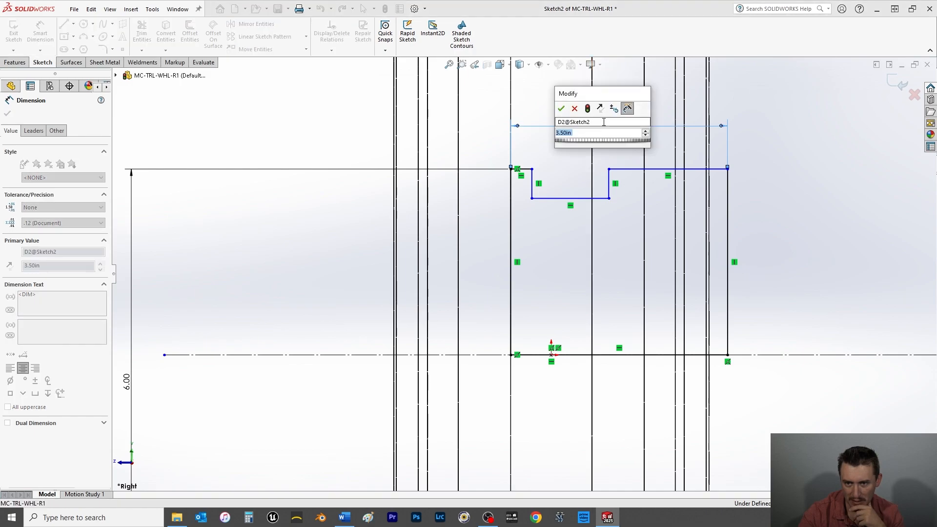
type("3.25")
key("Return")
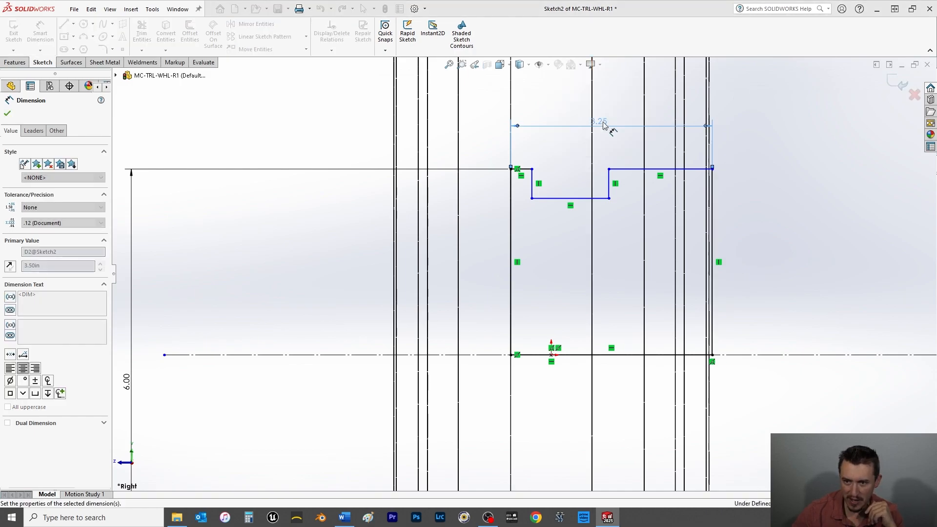
double_click(604, 125)
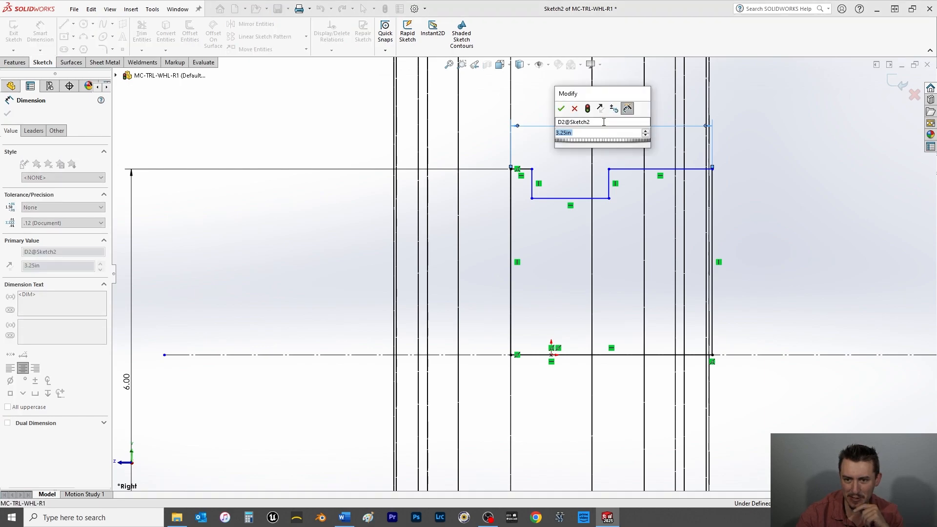
type("3")
key("Return")
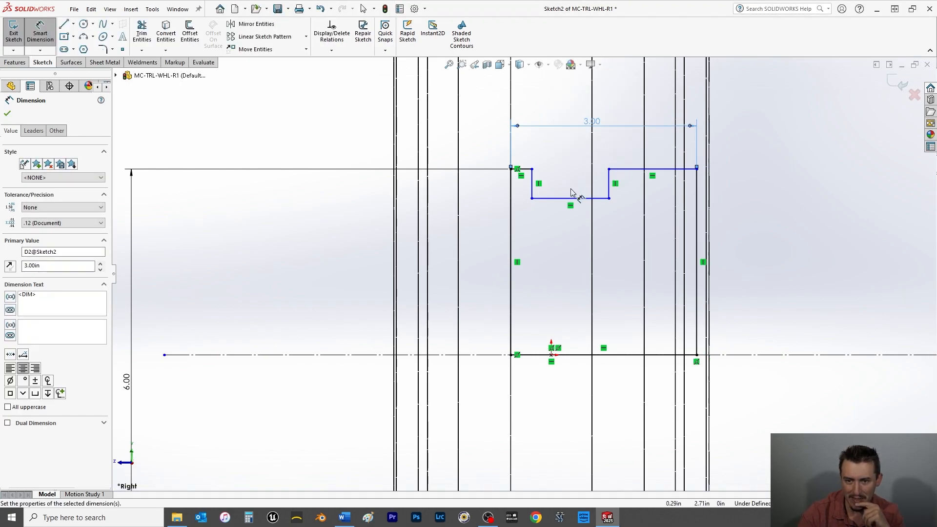
Add a Horizontal relation between the notch's two upper corner points and the profile's upper outer corner
left_click(7, 115)
scroll(544, 159, "down", 3)
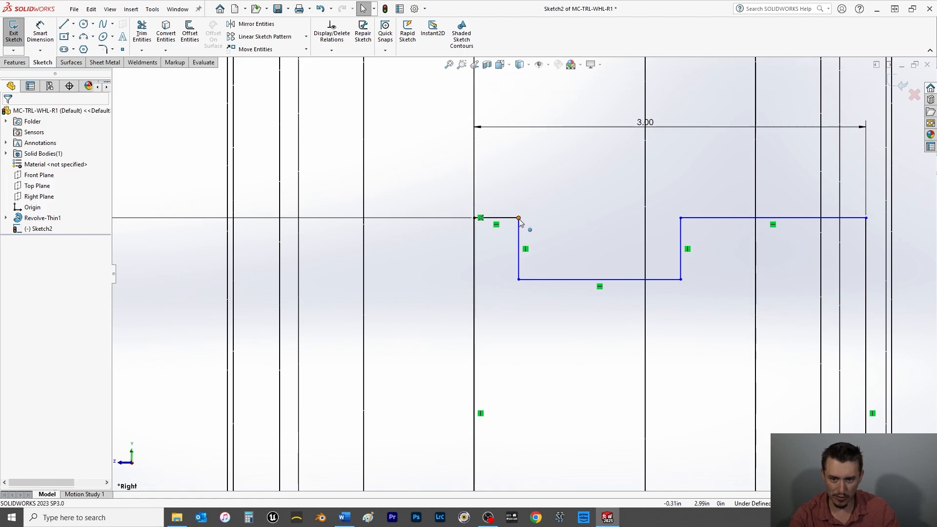
left_click(518, 218)
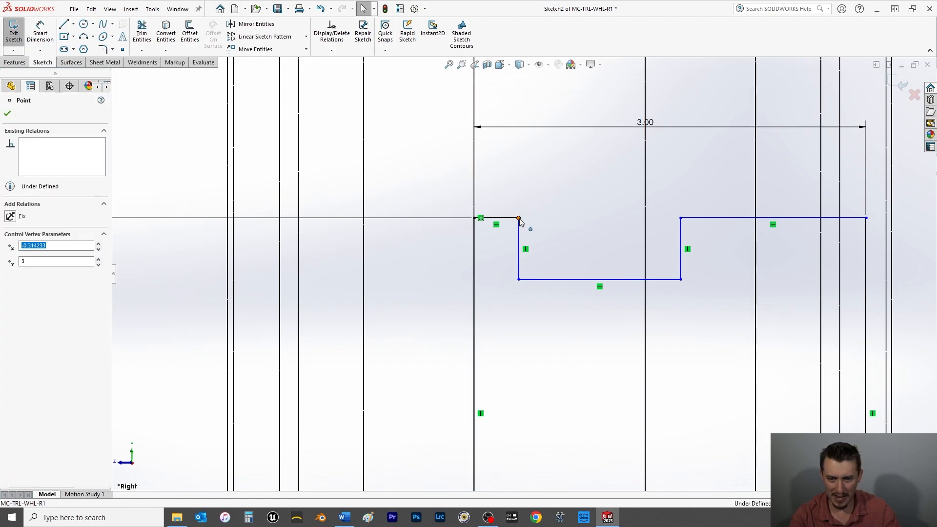
left_click(681, 218, "ctrl")
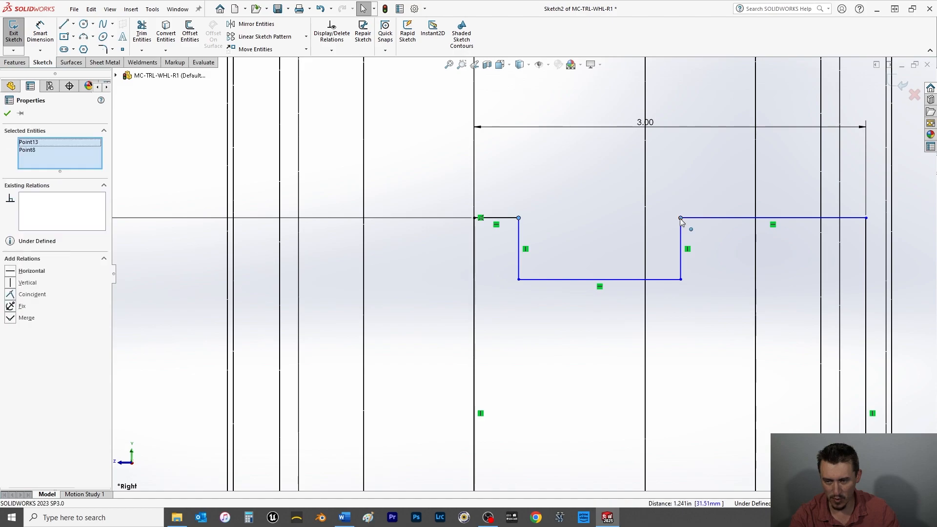
left_click(866, 218, "ctrl")
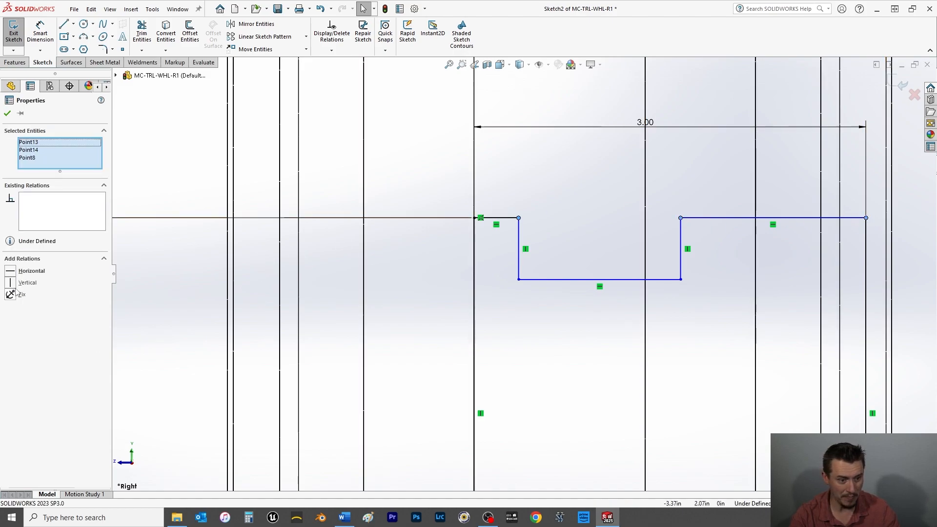
left_click(7, 114)
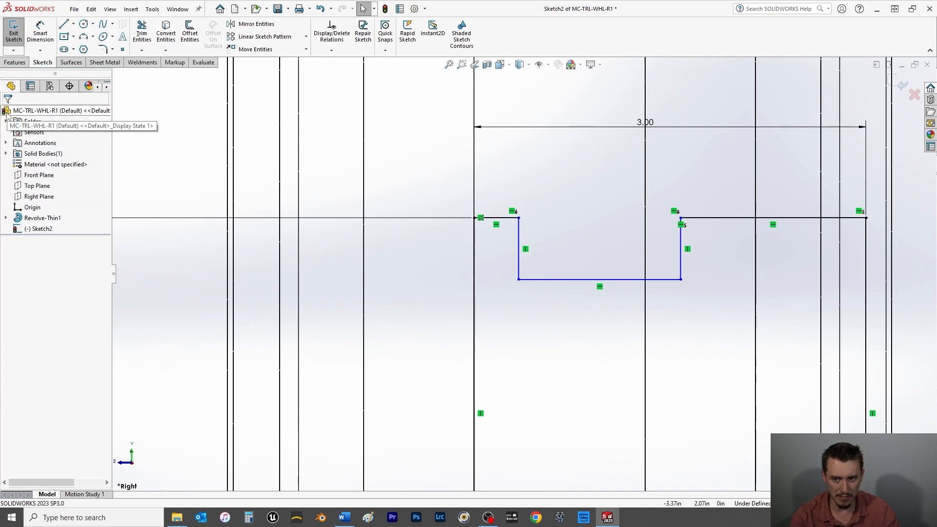
Make the two short horizontal top edges on either side of the notch equal in length
left_click(507, 218)
left_click(728, 219, "ctrl")
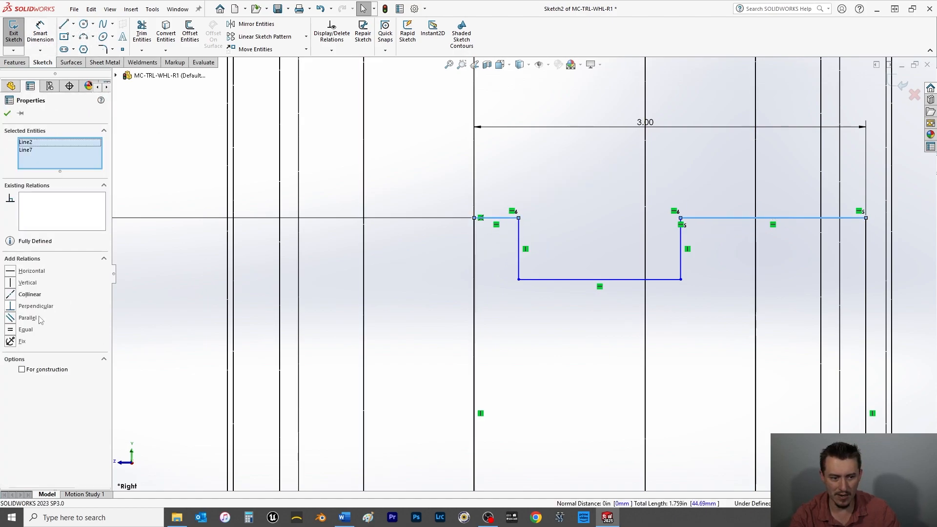
left_click(24, 330)
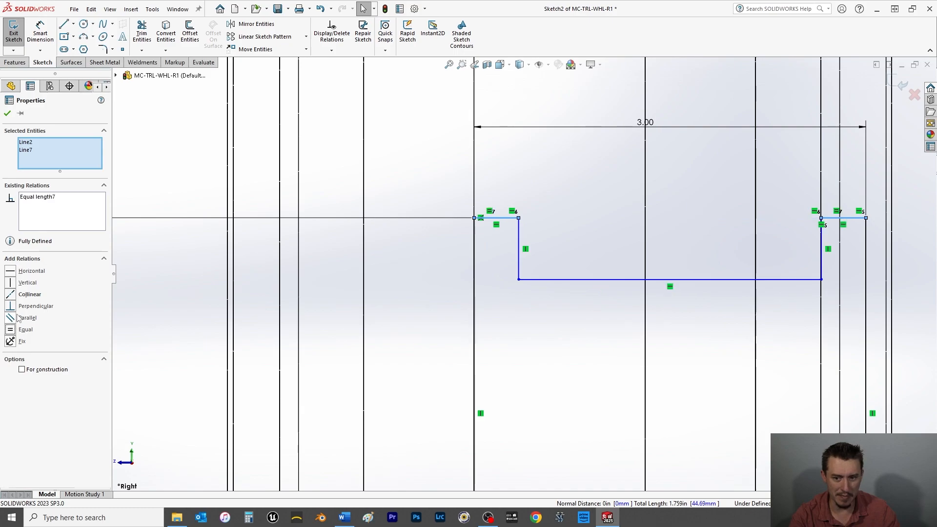
left_click(7, 114)
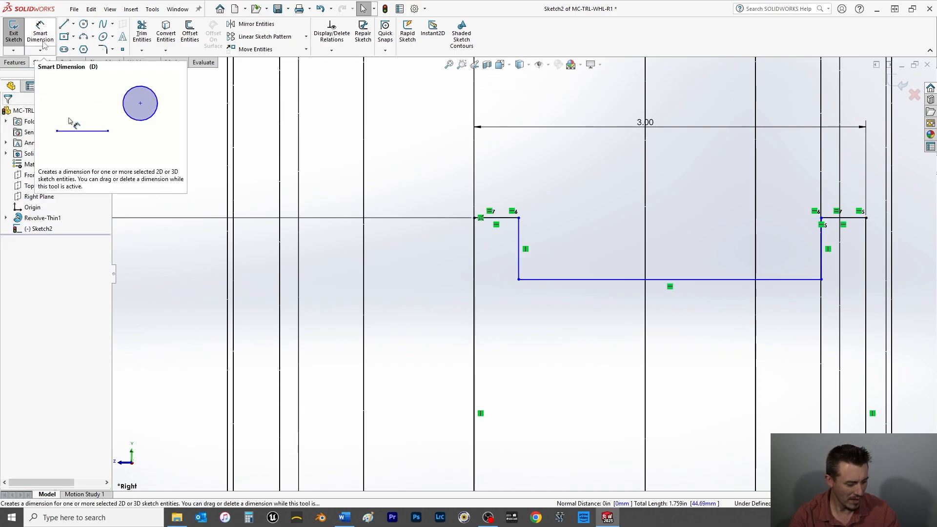
Dimension the width of the notch's bottom line as 1 in
left_click(41, 37)
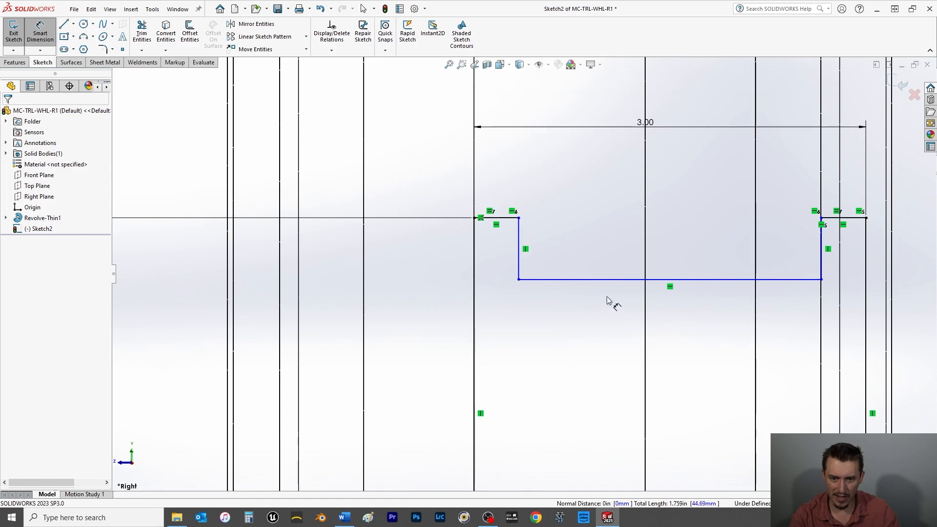
left_click(666, 279)
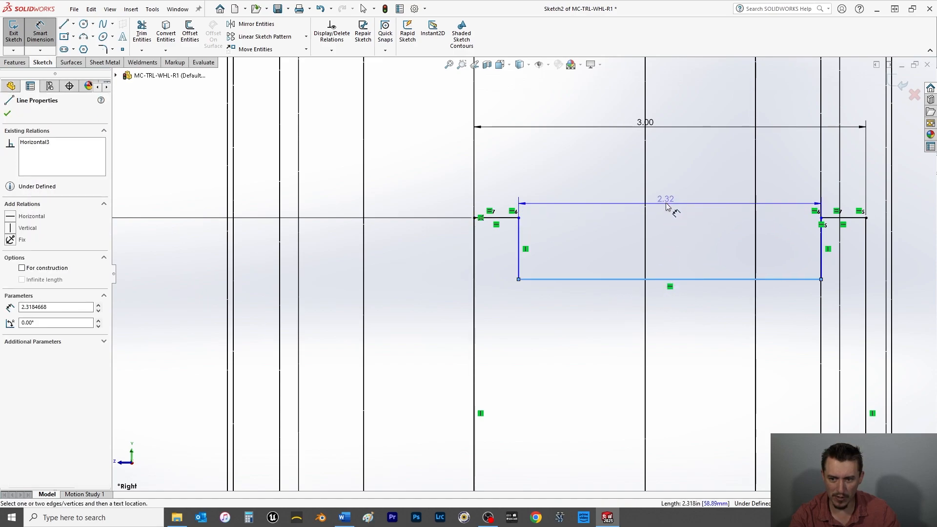
left_click(669, 195)
type("184668in")
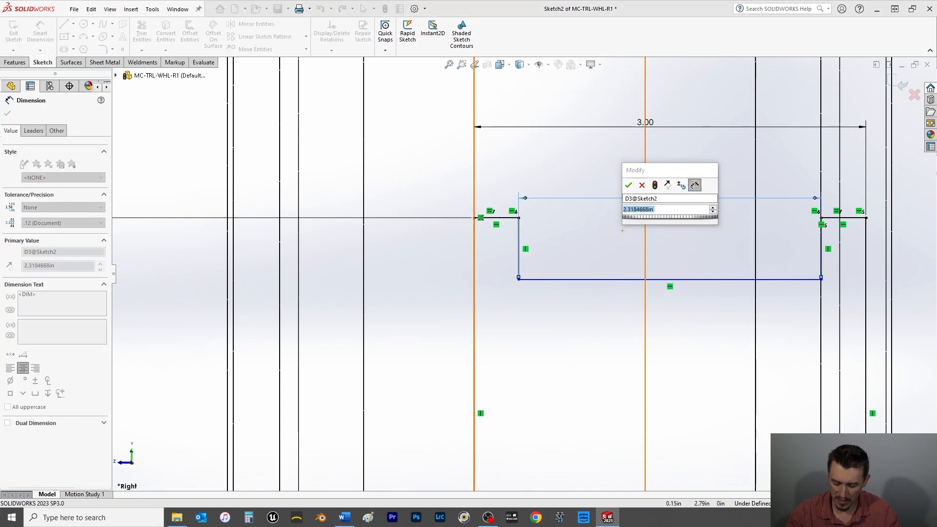
key("Return")
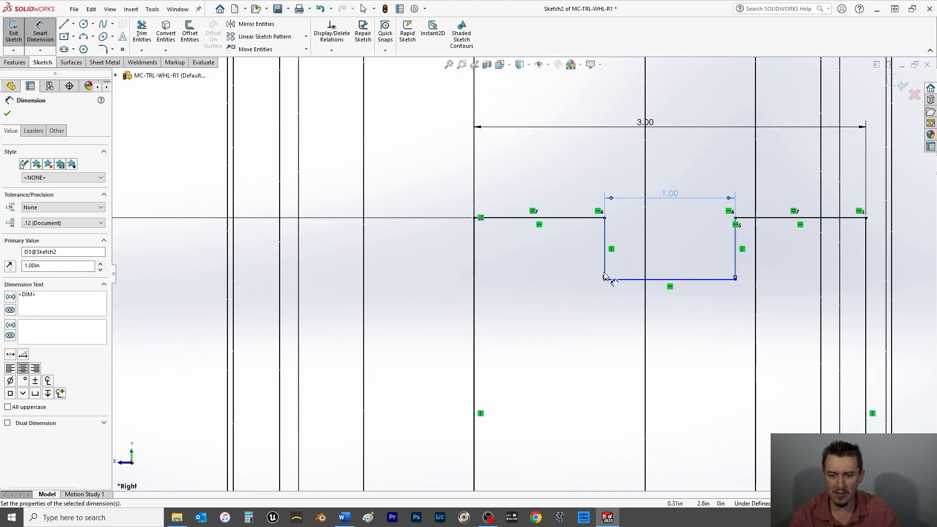
Dimension the notch's bottom line to the construction axis as a 4 in diameter
scroll(691, 304, "up", 3)
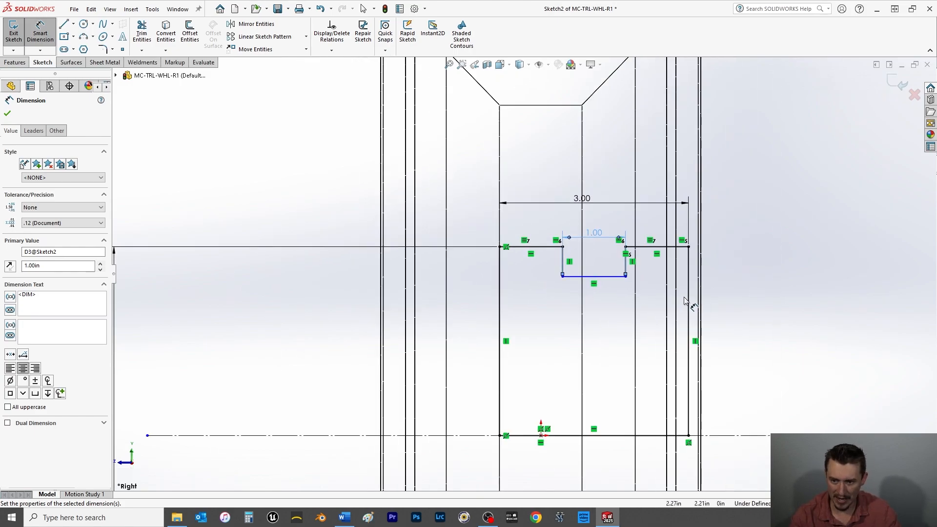
left_click(619, 277)
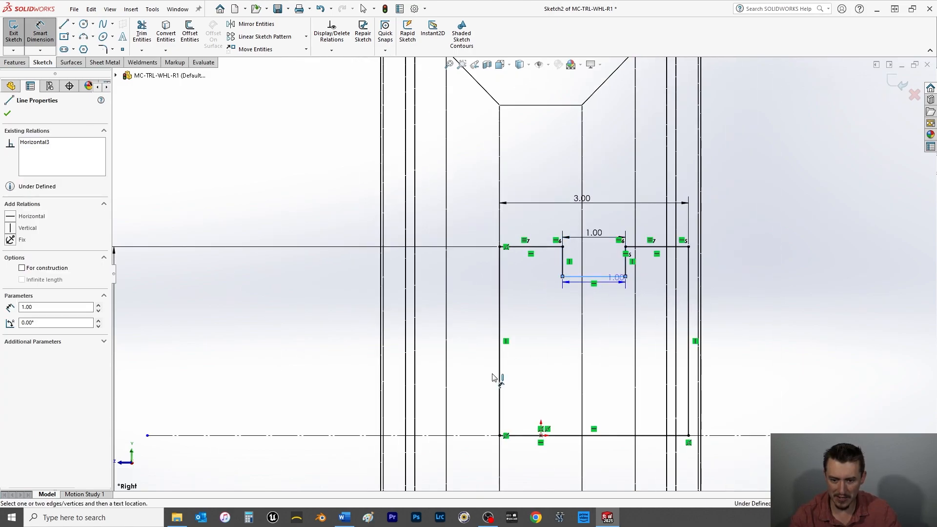
left_click(477, 435)
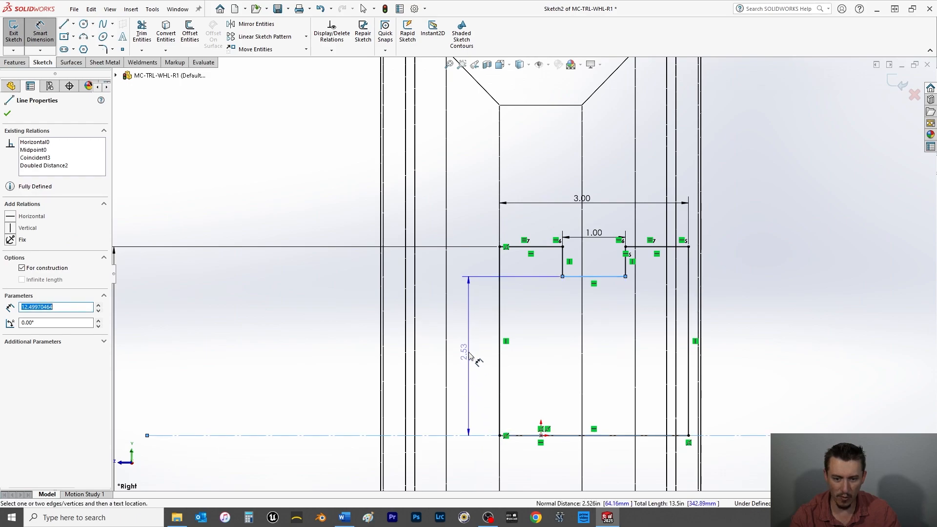
left_click(471, 454)
type("4")
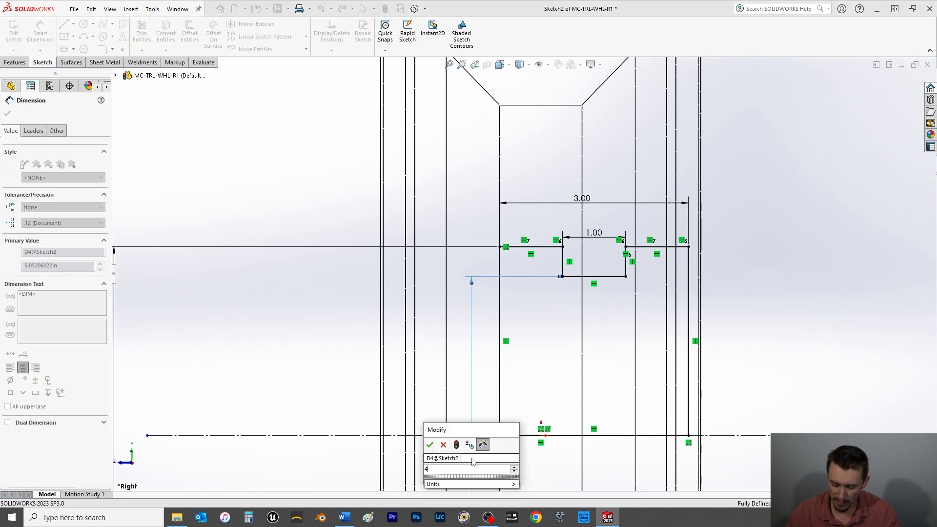
key("Return")
Move the sketch's width and diameter dimensions clear of the wheel outline and finish dimensioning
left_click_drag(591, 267, 592, 227)
scroll(592, 229, "up", 6)
left_click_drag(543, 246, 541, 142)
left_click_drag(559, 260, 560, 175)
left_click_drag(503, 335, 428, 334)
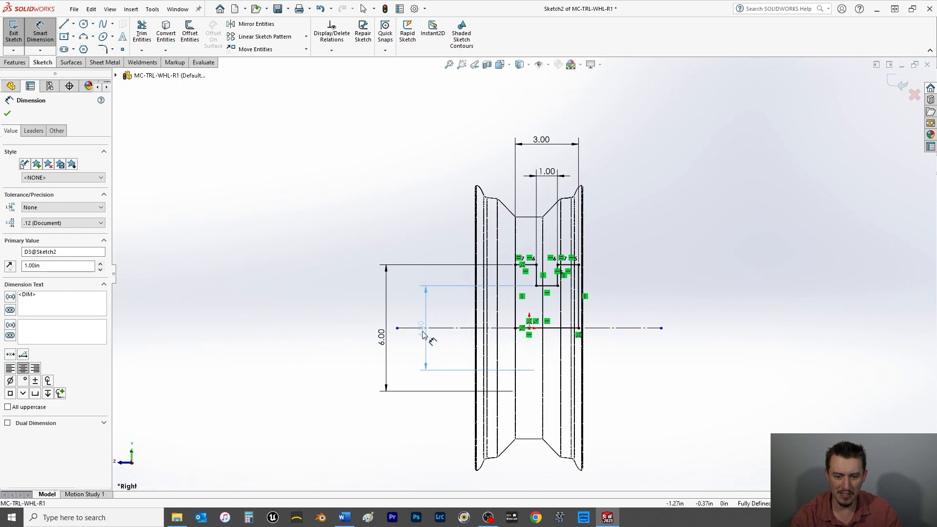
left_click(6, 115)
scroll(538, 335, "down", 4)
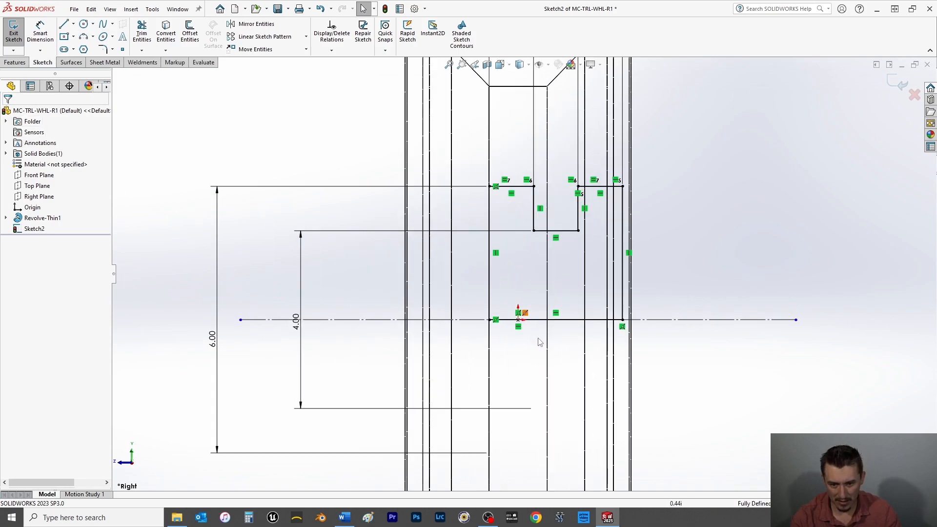
scroll(525, 276, "up", 1)
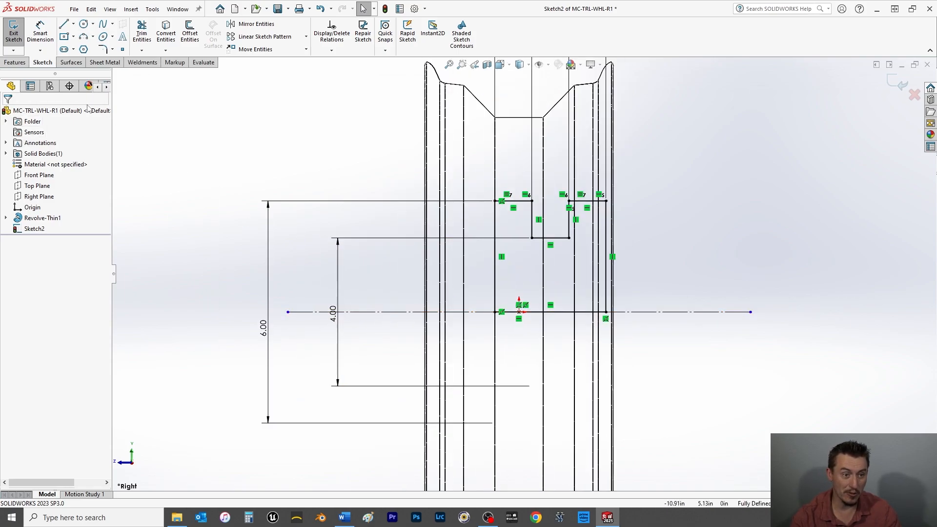
Revolve the stepped profile 360 degrees about the horizontal construction axis with Merge result on
left_click(15, 63)
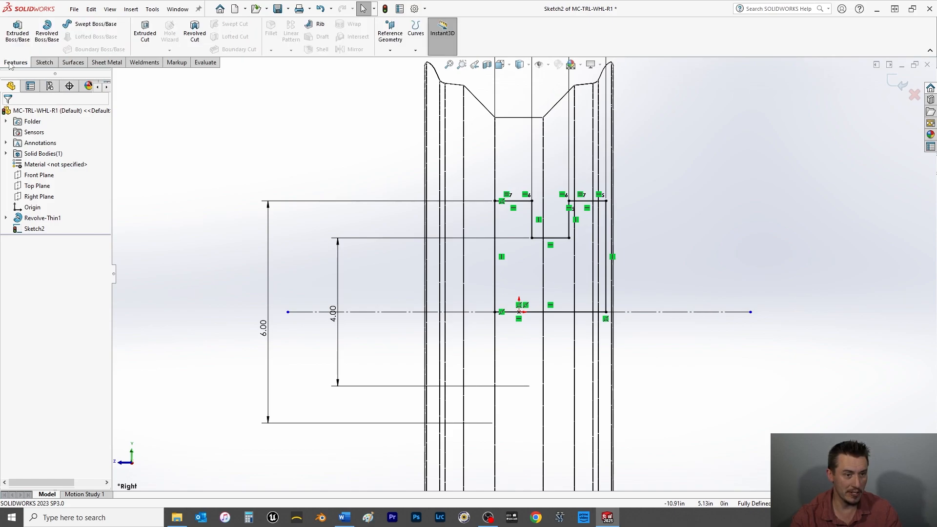
left_click(47, 32)
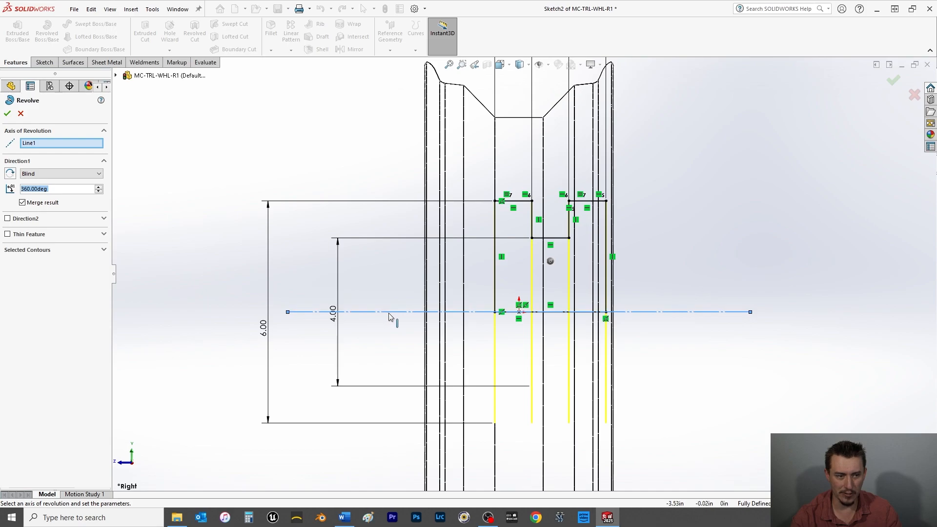
middle_click_drag(409, 363, 432, 368)
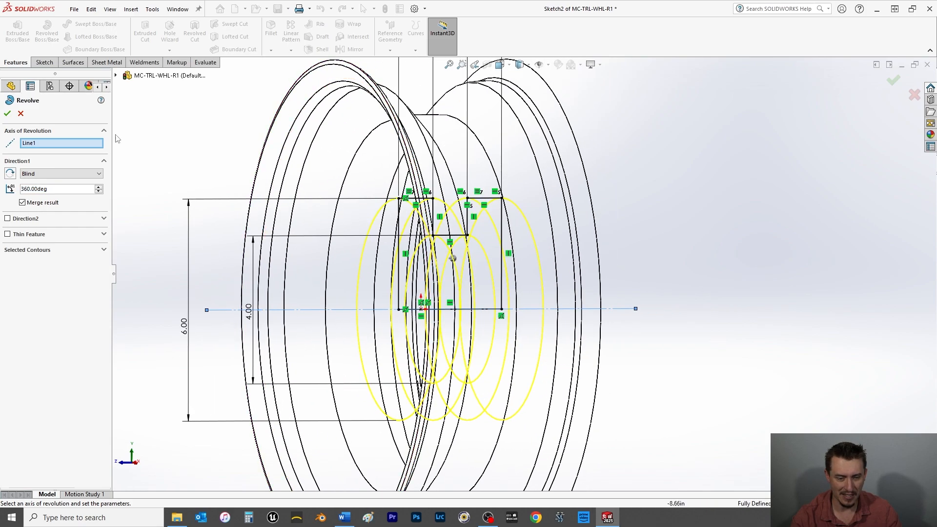
left_click(8, 113)
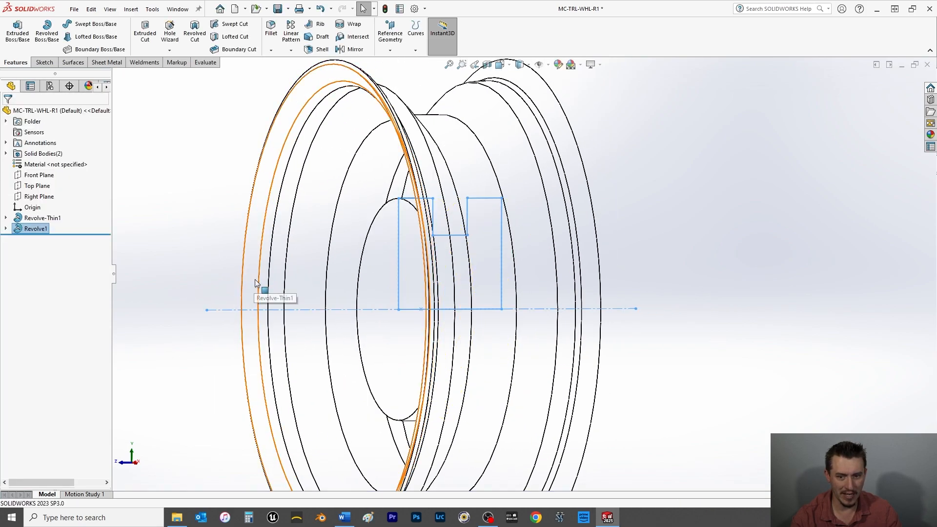
Display the whole wheel shaded without edges in the isometric view
key("f")
left_click(521, 65)
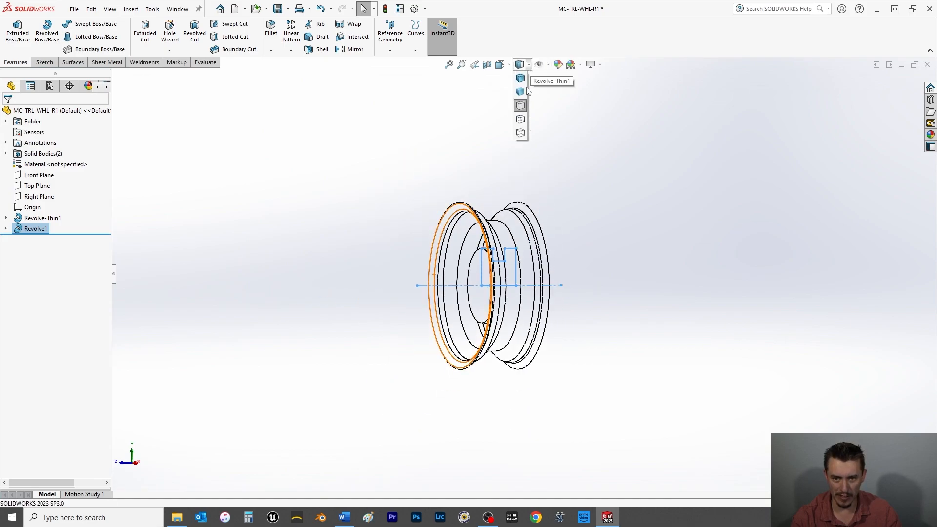
left_click(520, 92)
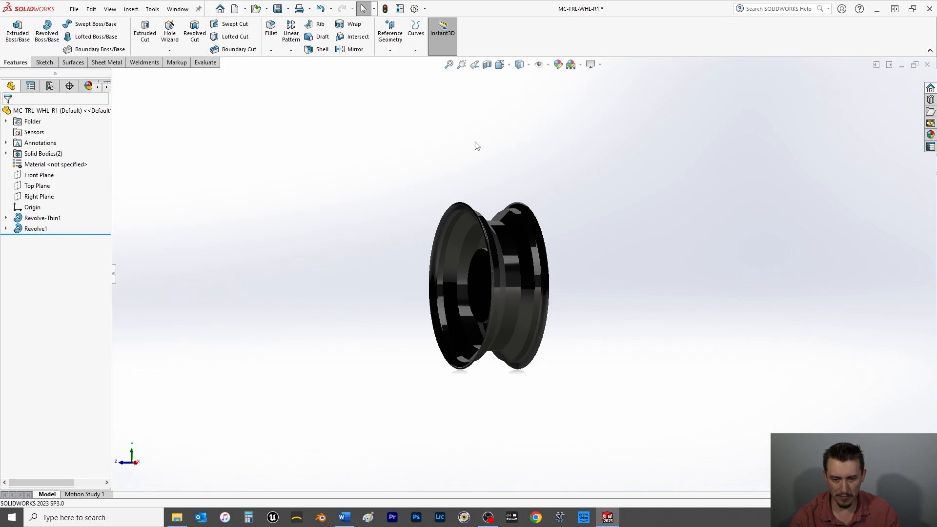
key("space")
left_click(393, 136)
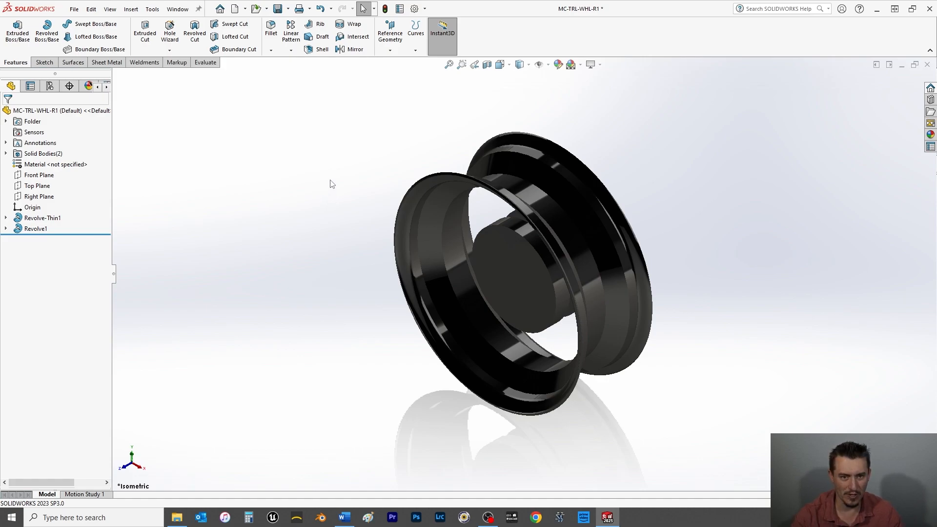
Inspect the wheel and its centre body in a section view through the Right Plane, and turn the section off
left_click(487, 65)
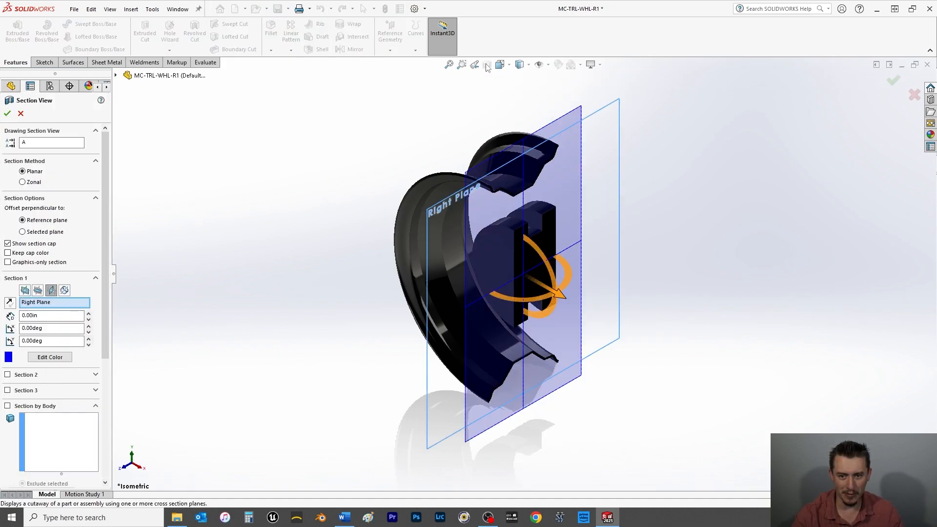
left_click(6, 114)
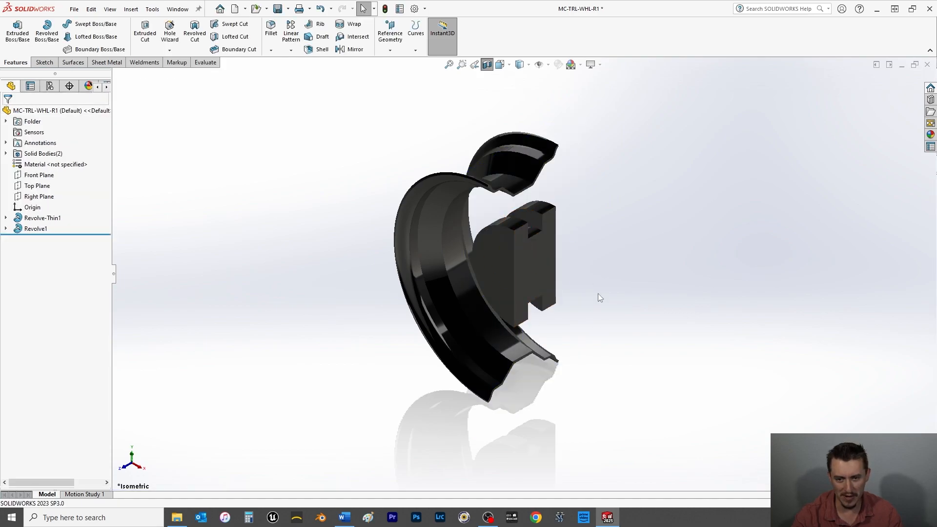
left_click(487, 65)
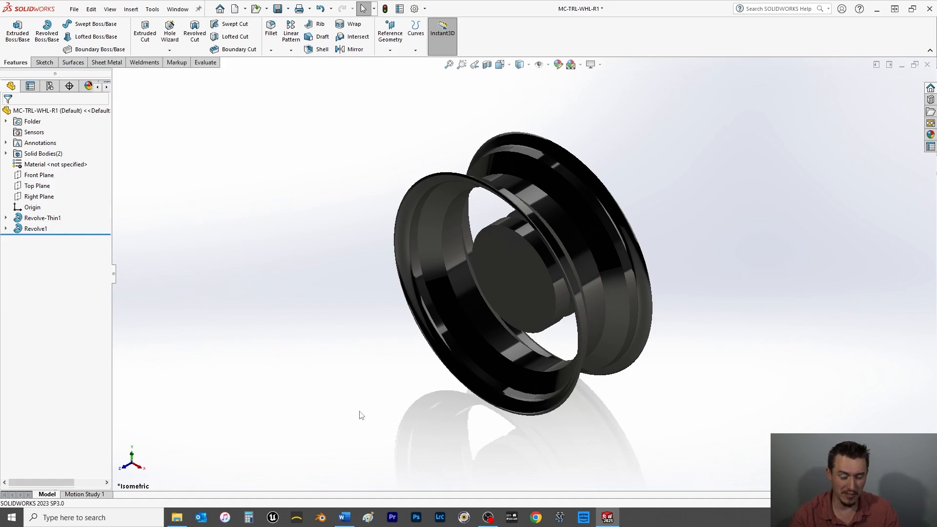
middle_click_drag(349, 440, 351, 408)
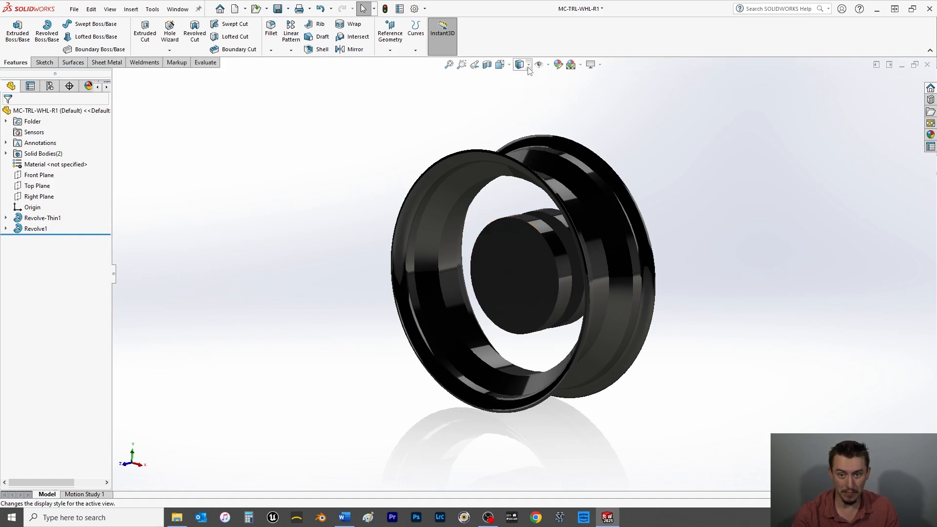
Select the Right Plane, view the wheel normal to it and set the display style to Hidden Lines Visible
left_click(512, 70)
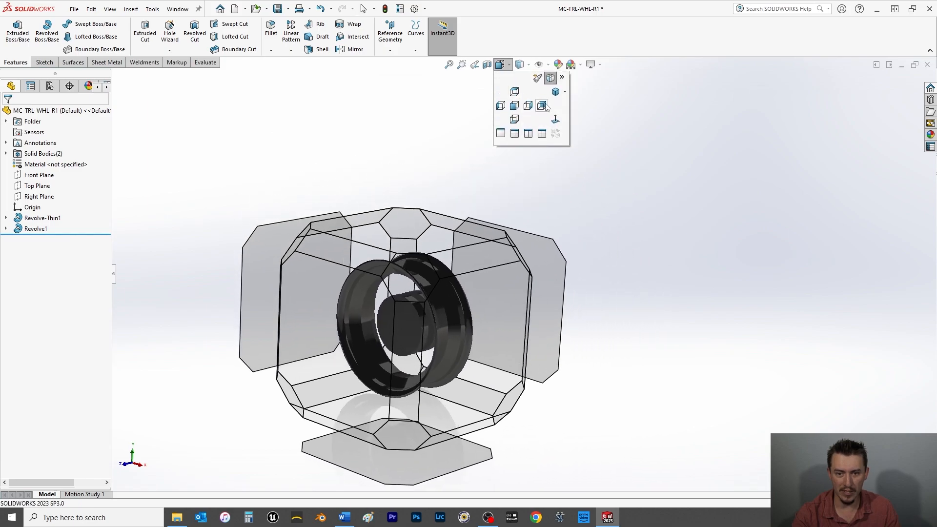
left_click(39, 197)
key("ctrl+8")
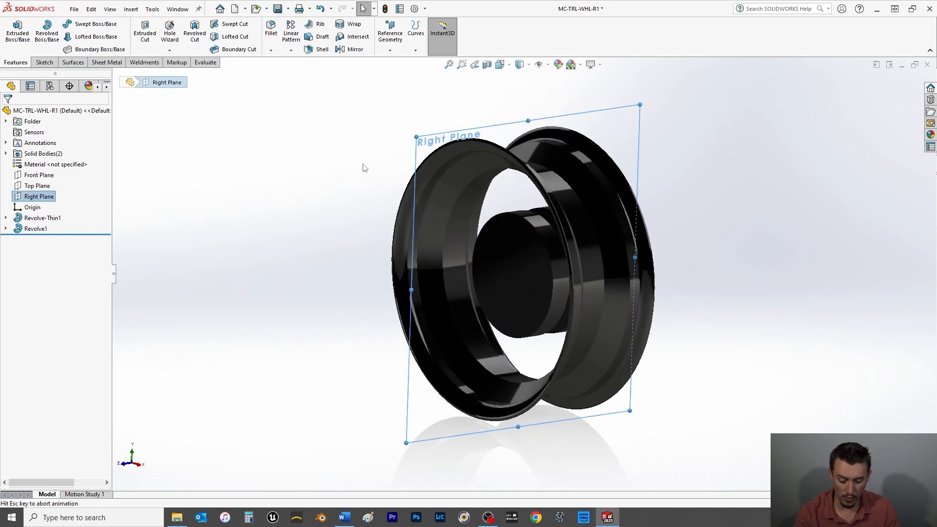
left_click(520, 64)
left_click(521, 112)
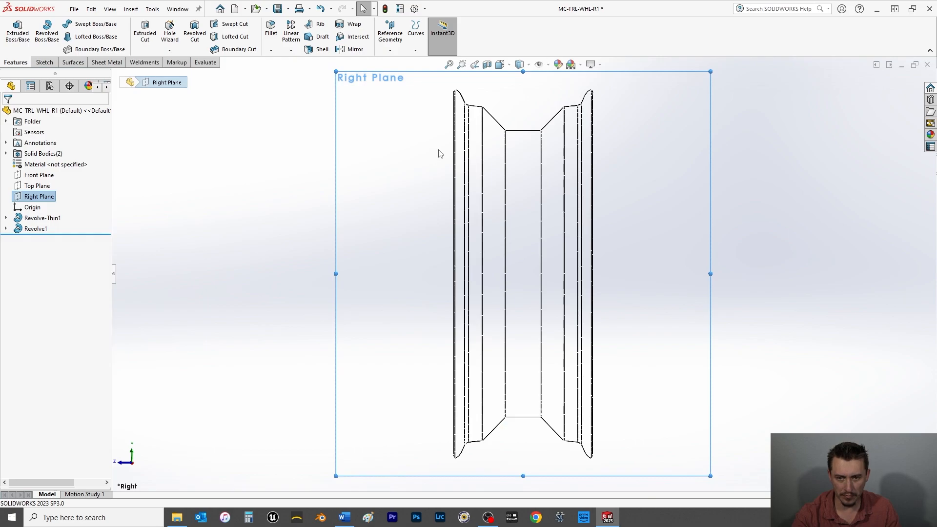
left_click(528, 65)
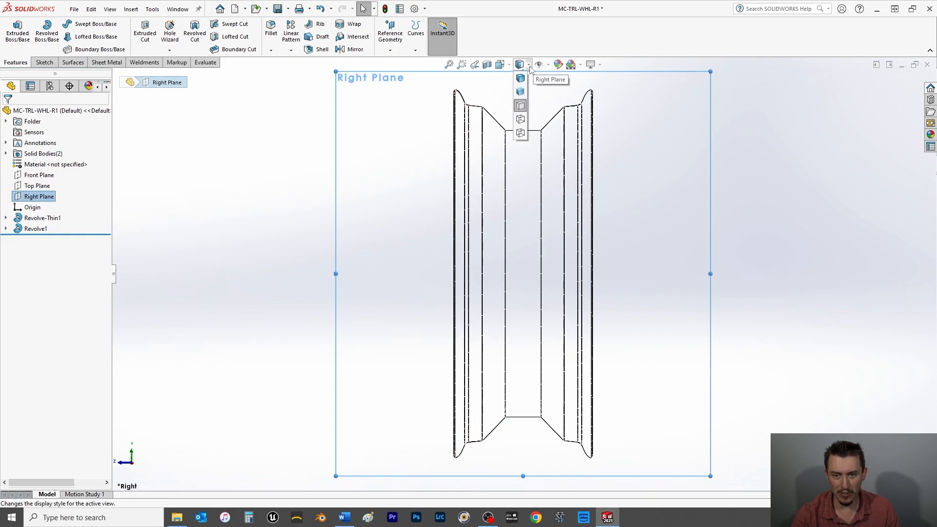
left_click(522, 120)
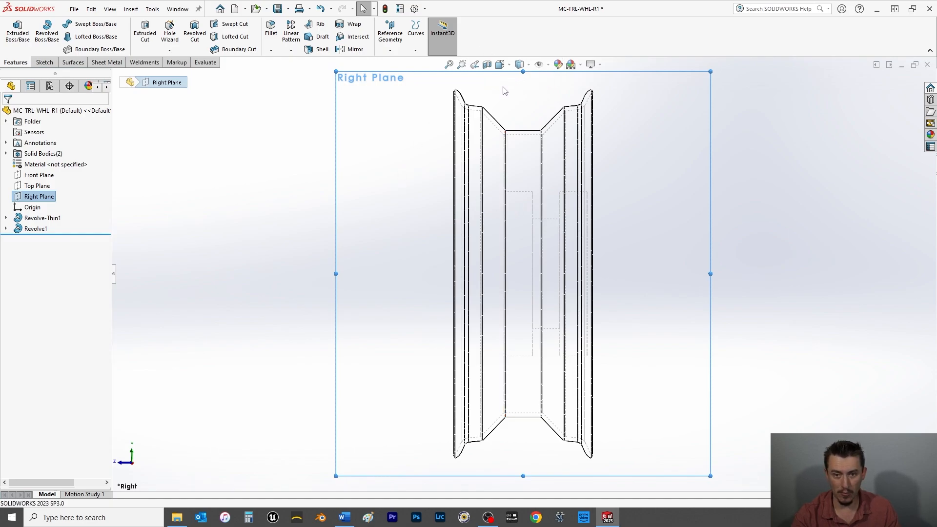
Set the display style to Hidden Lines Removed and show the sketch of the stepped centre body
left_click(519, 64)
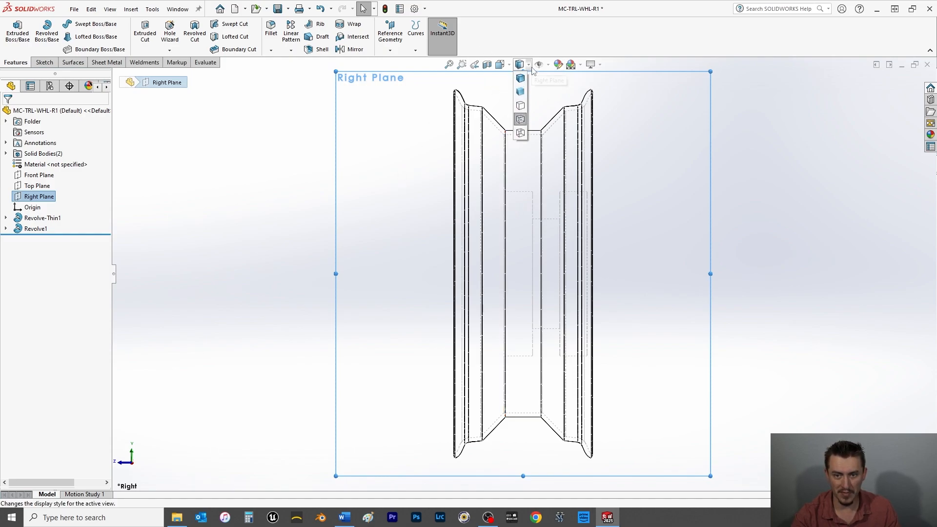
left_click(521, 106)
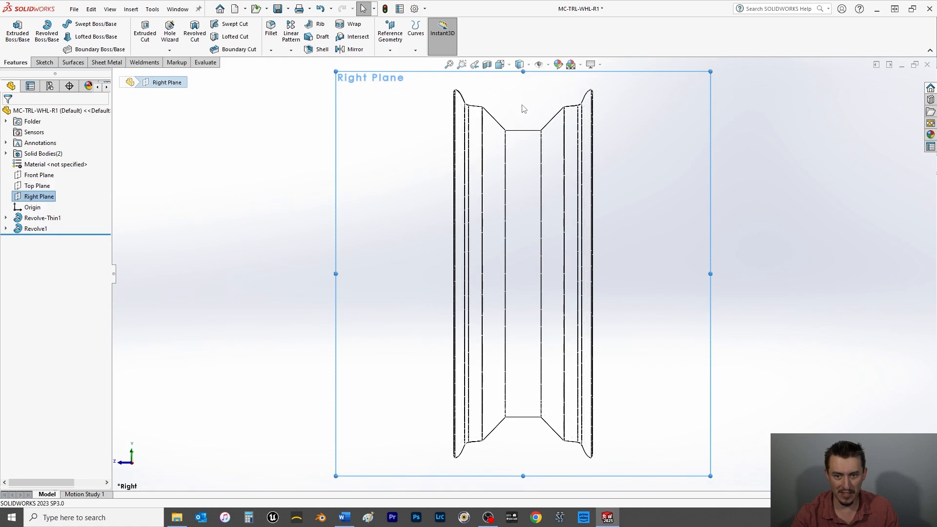
left_click(520, 64)
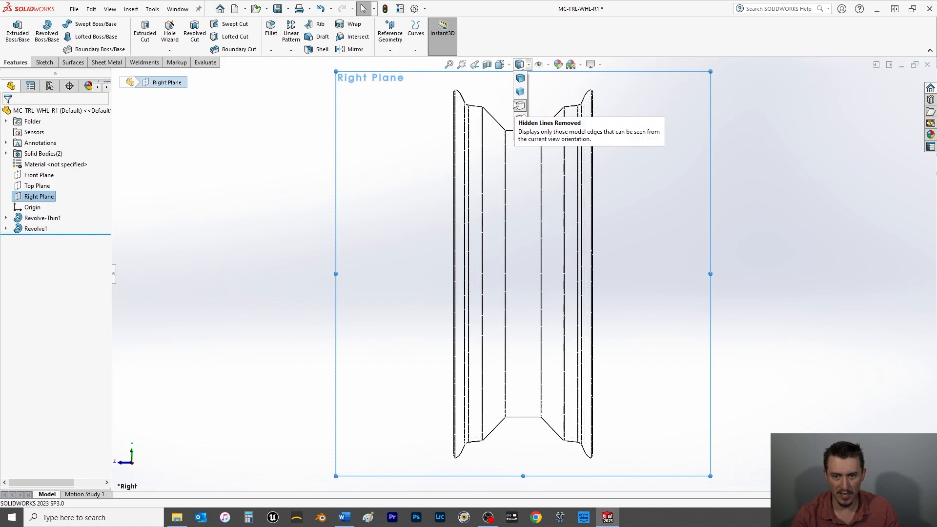
left_click(6, 228)
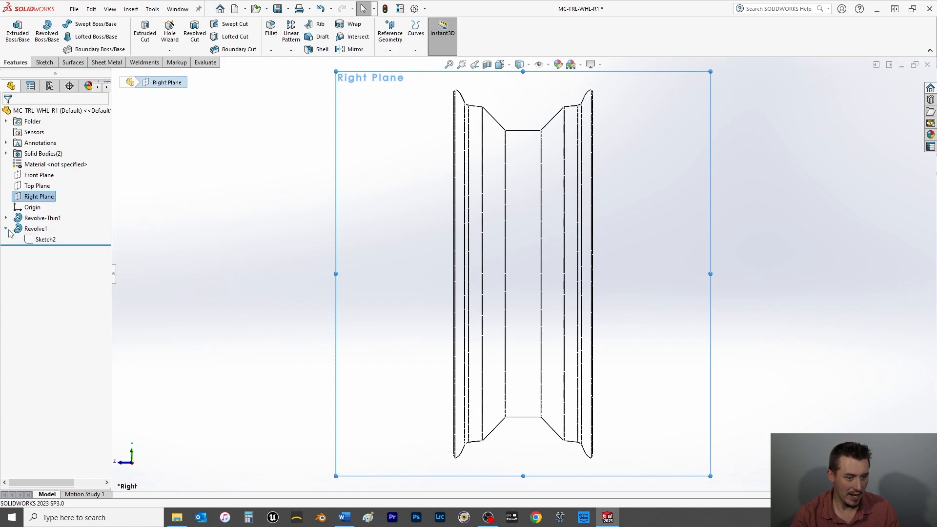
left_click(46, 239)
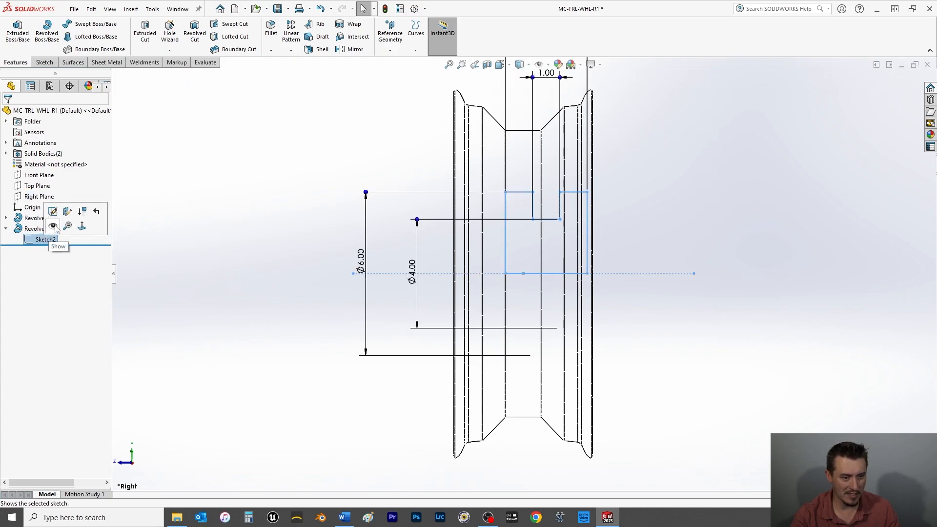
left_click(99, 229)
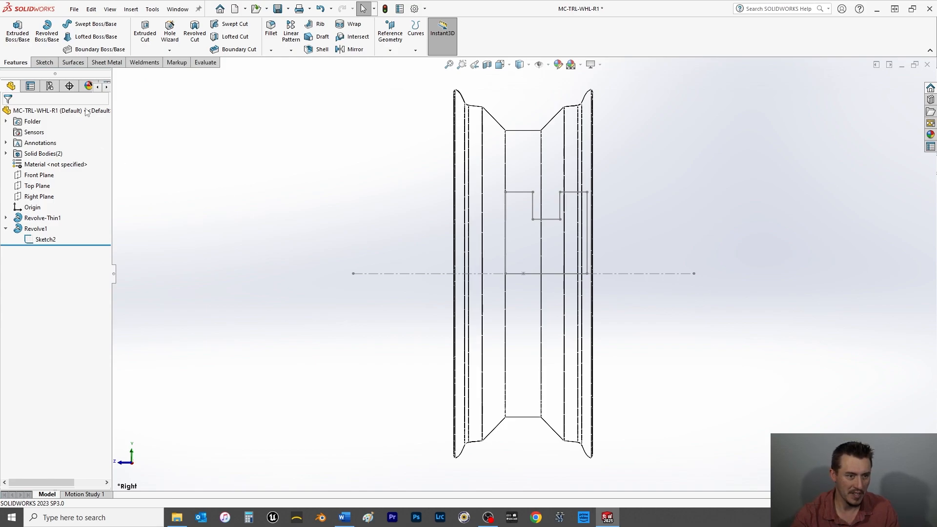
Sketch a closed right triangle on the Right Plane, from the centre body's outer face to a point outward on the horizontal axis
left_click(39, 196)
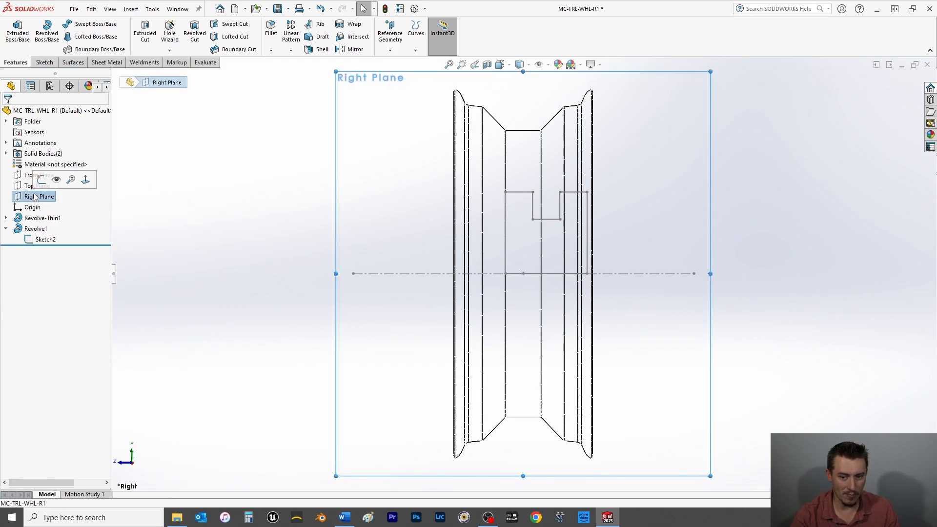
left_click(43, 63)
left_click(63, 24)
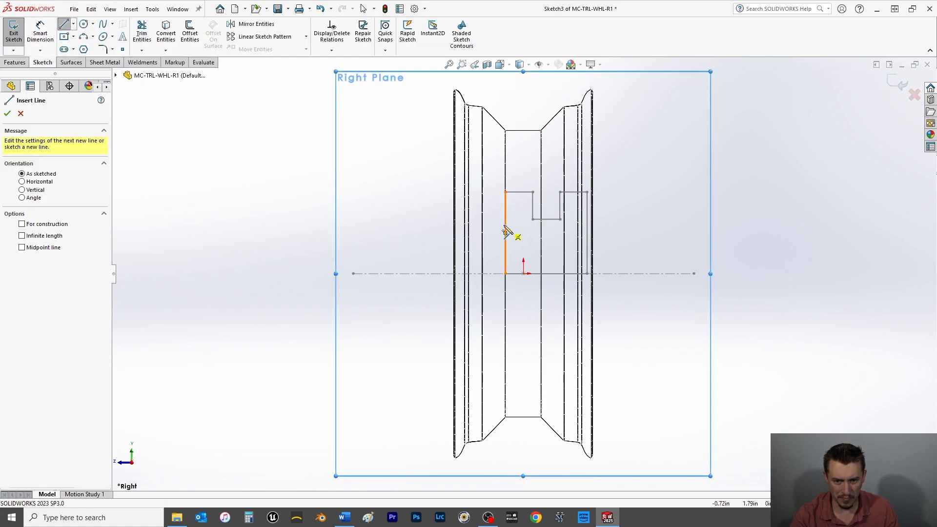
left_click_drag(505, 220, 433, 273)
left_click(505, 274)
left_click(506, 220)
right_click(329, 215)
left_click(328, 213)
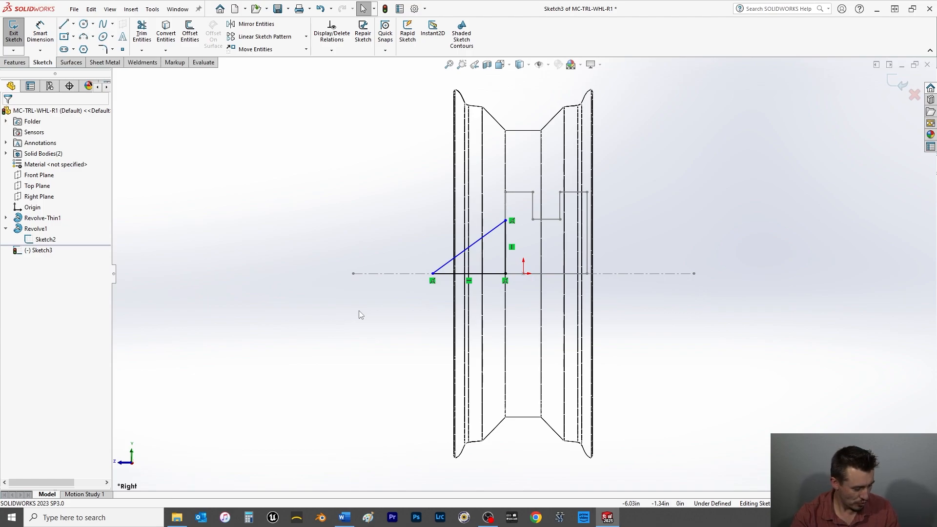
left_click(41, 30)
left_click(507, 221)
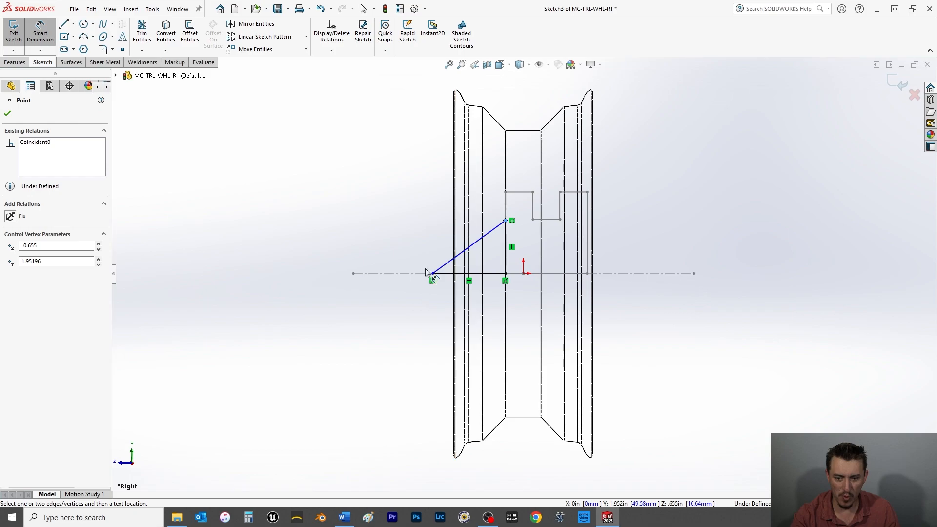
left_click(419, 274)
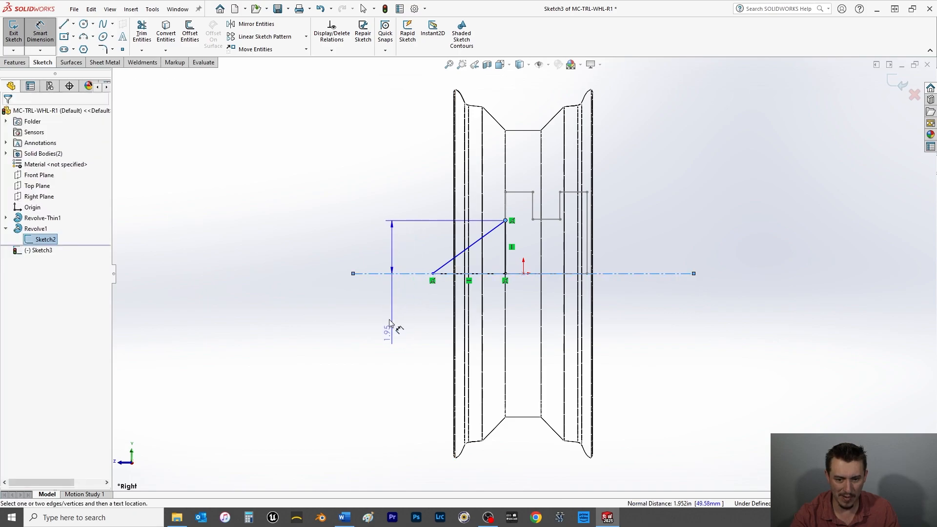
key("Escape")
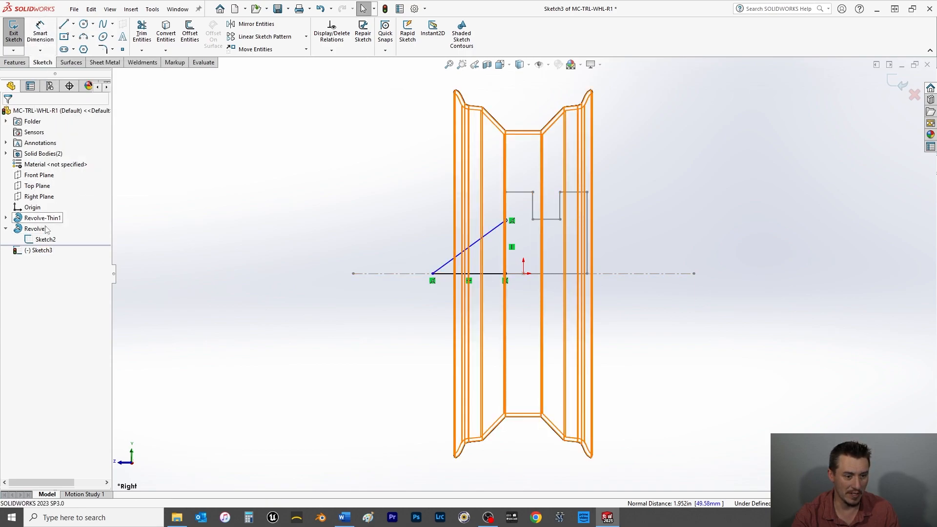
right_click(47, 242)
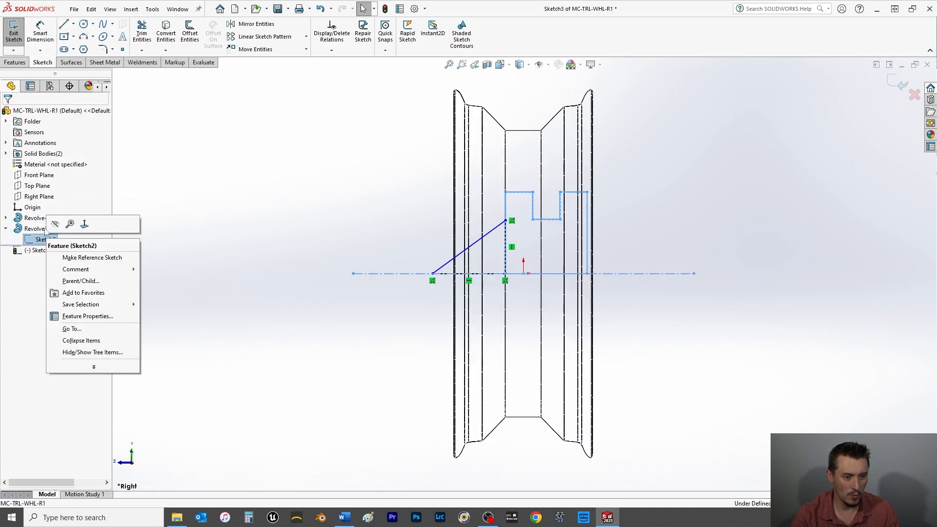
key("Escape")
Try to draw a construction line over the full length of the existing horizontal axis
left_click(74, 24)
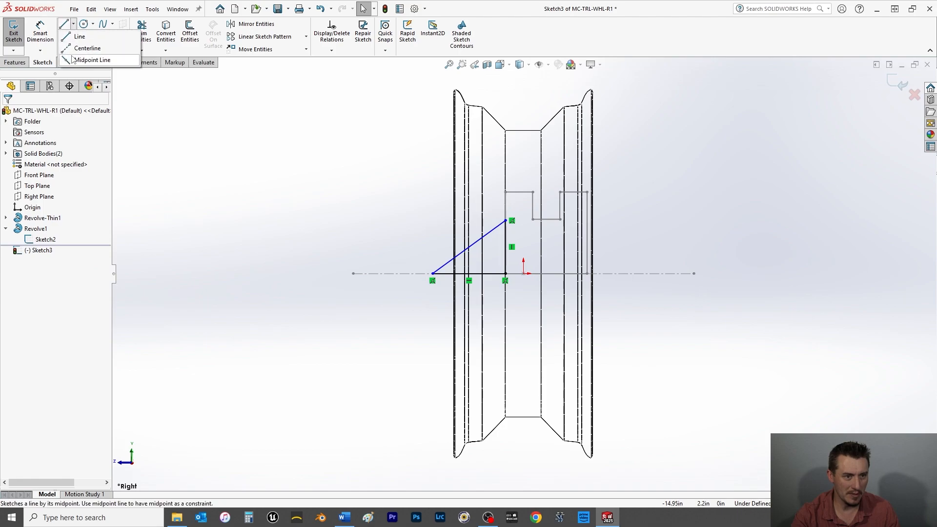
left_click(81, 49)
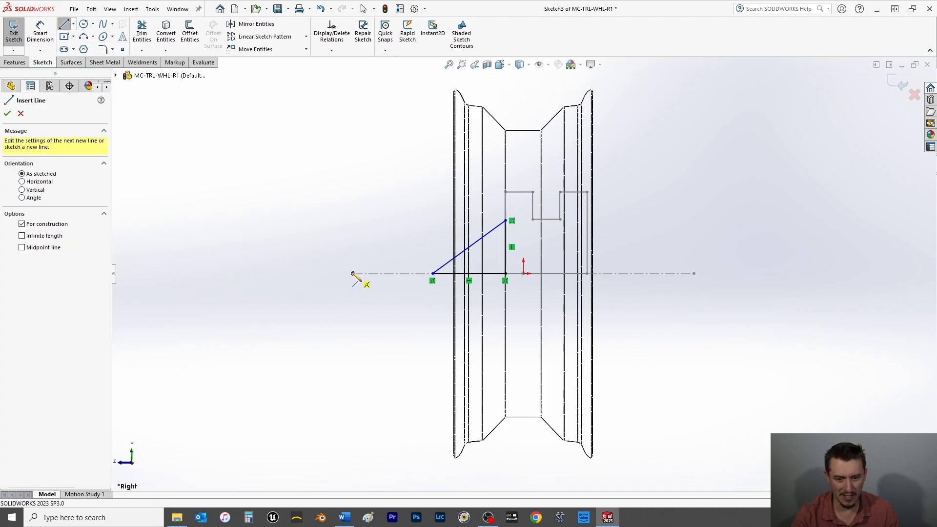
left_click(353, 273)
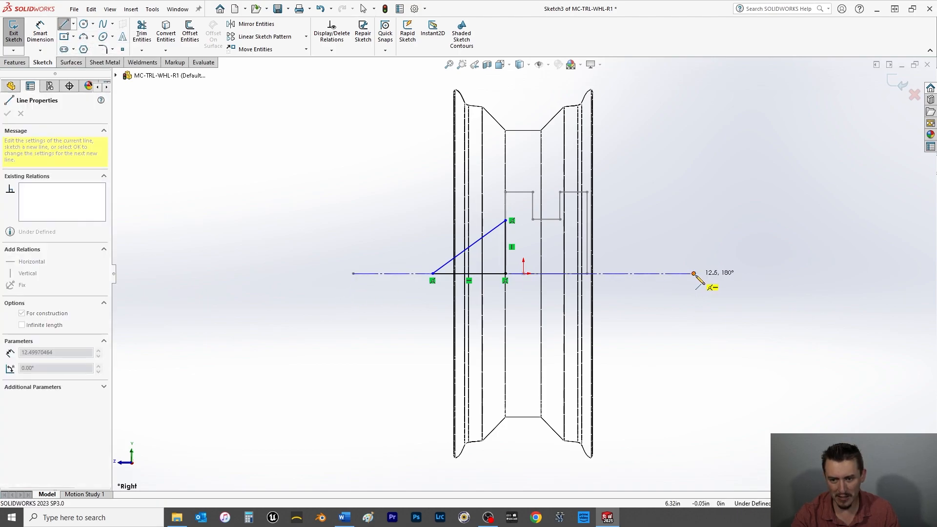
left_click(694, 274)
key("Escape")
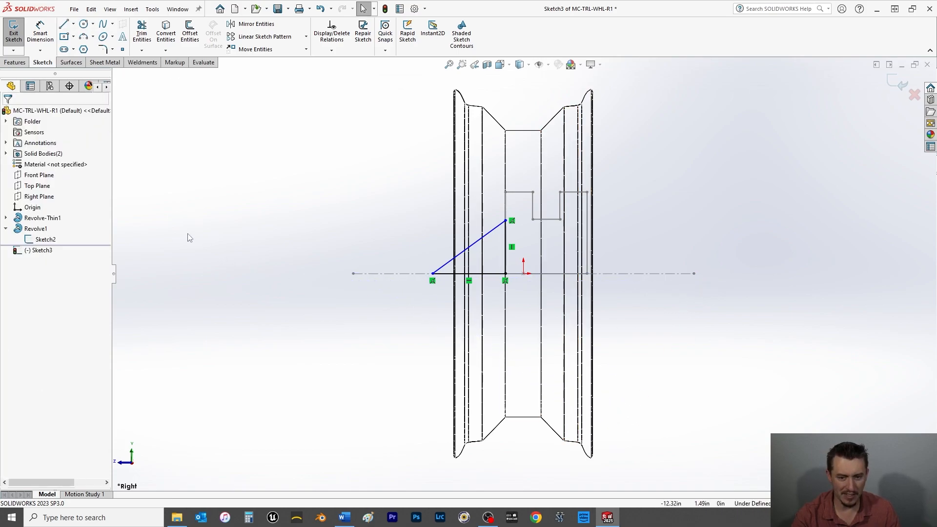
Dimension the triangle's vertical side as 2.00 in
left_click(40, 30)
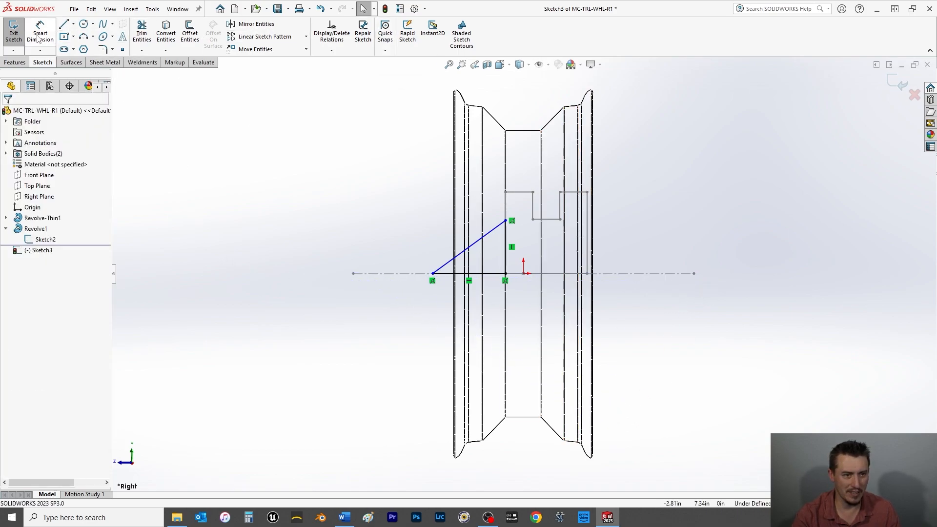
left_click(505, 221)
left_click(505, 273)
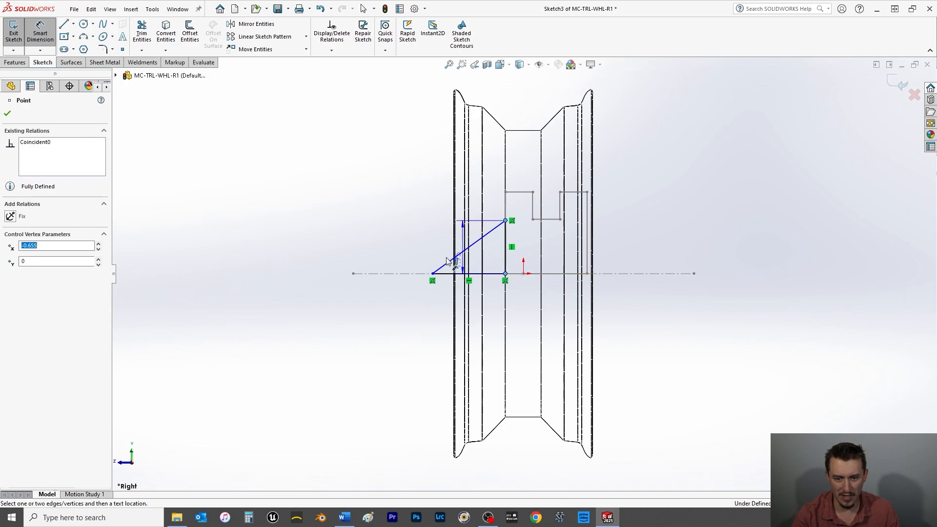
left_click(276, 256)
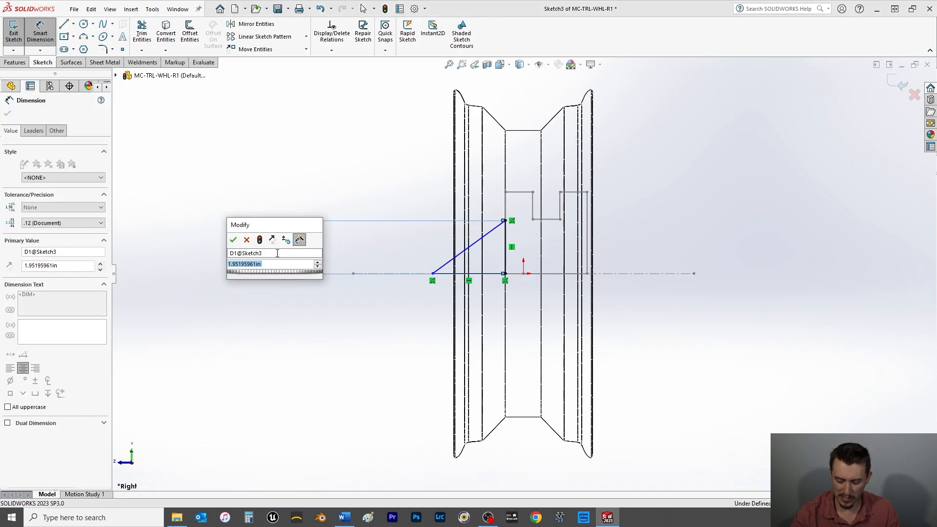
key("Return")
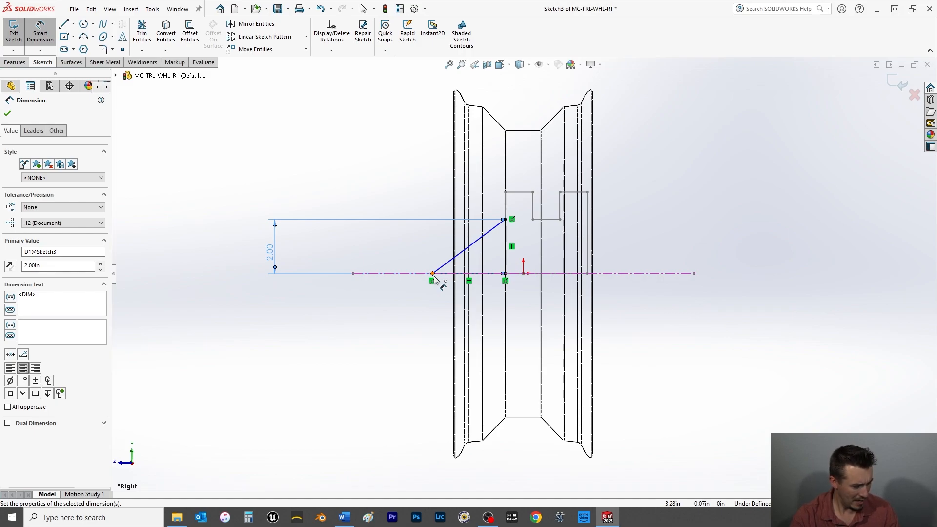
Dimension the triangle's horizontal side along the axis as 1.75 in
left_click(504, 274)
left_click(432, 274)
left_click(461, 473)
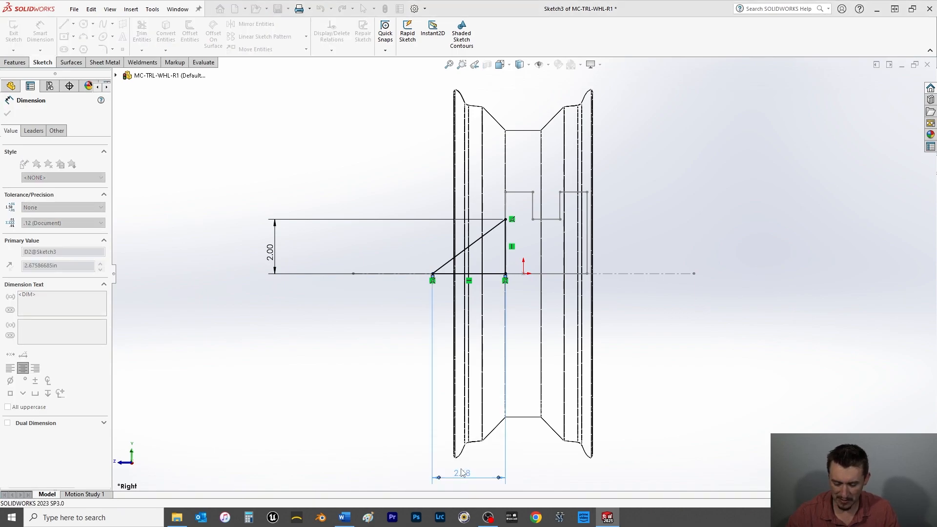
type("2")
key("Return")
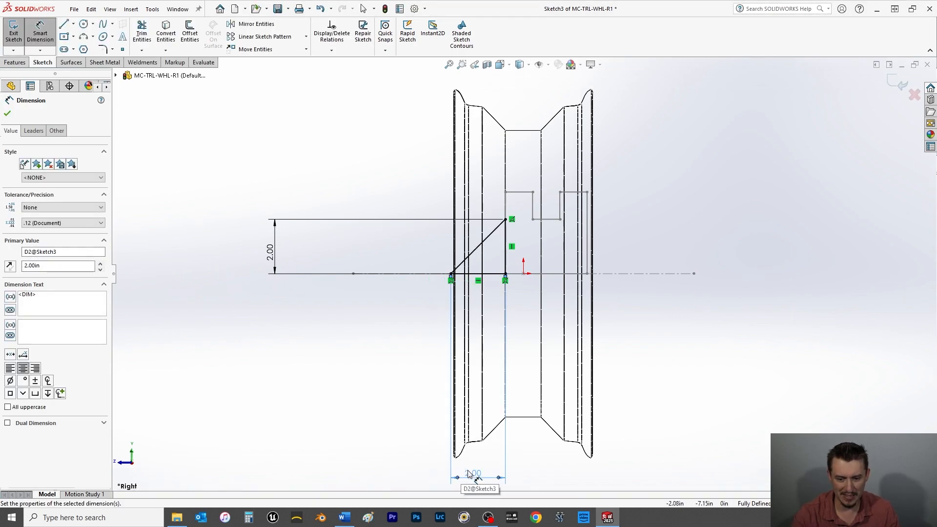
double_click(471, 474)
type("1")
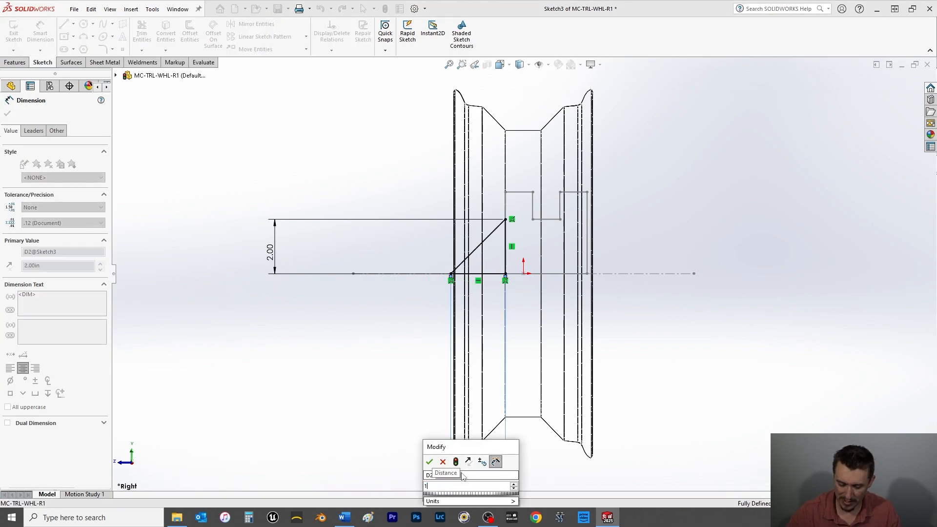
type(".")
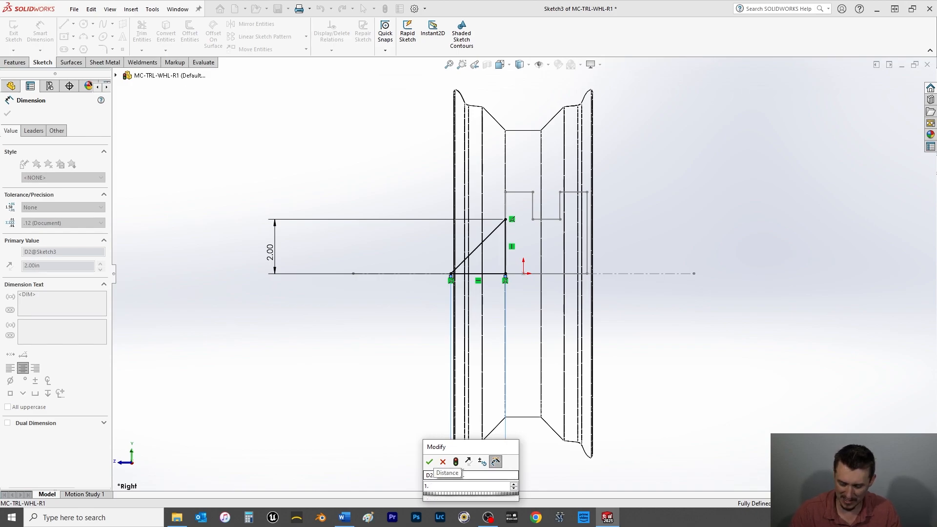
type("75")
key("Return")
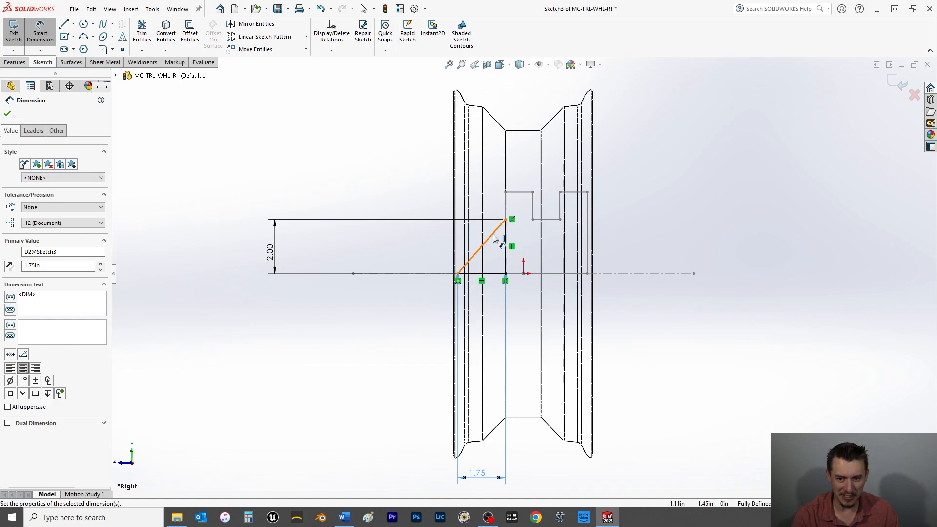
left_click(8, 114)
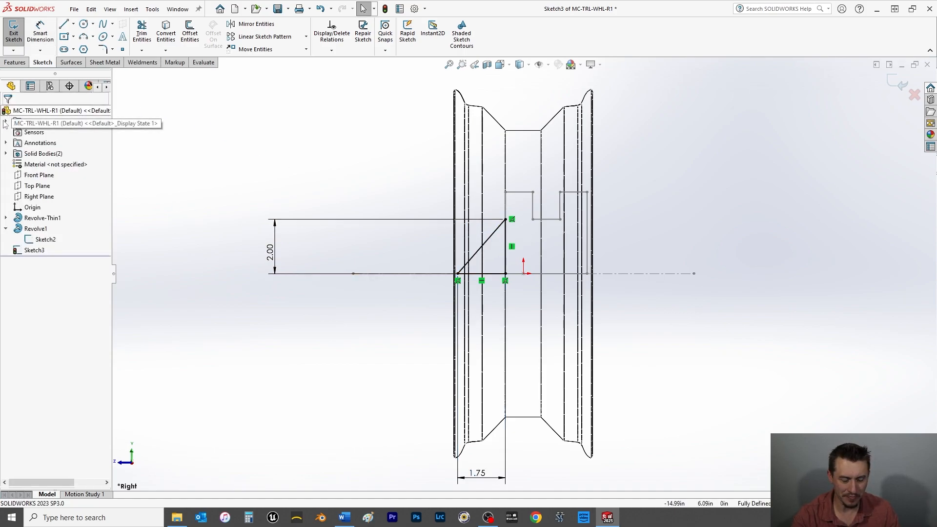
Revolve the triangle 360 degrees about the horizontal construction axis with Merge result on
left_click(14, 62)
left_click(47, 31)
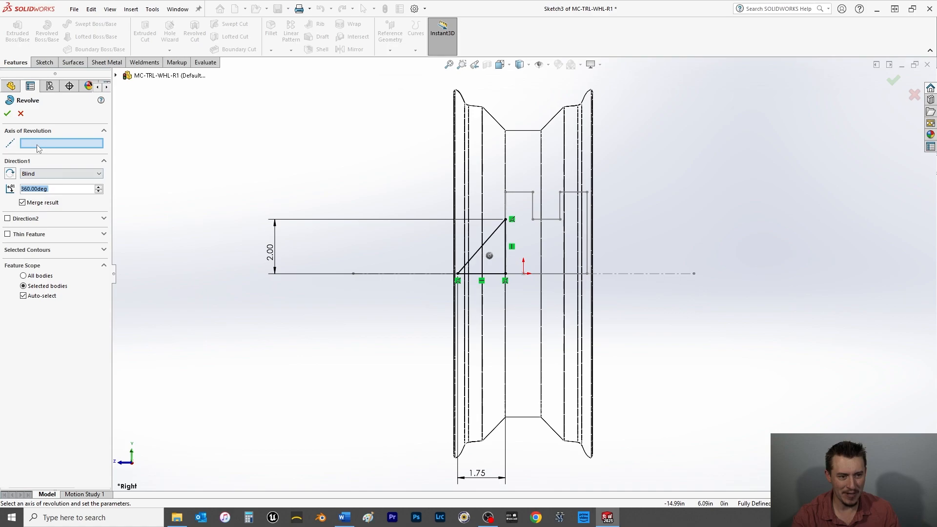
left_click(370, 274)
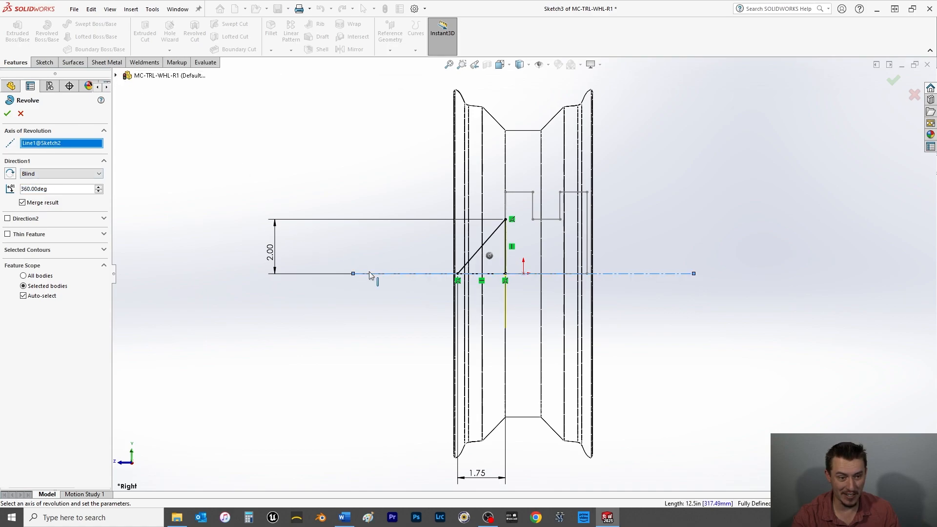
left_click(6, 115)
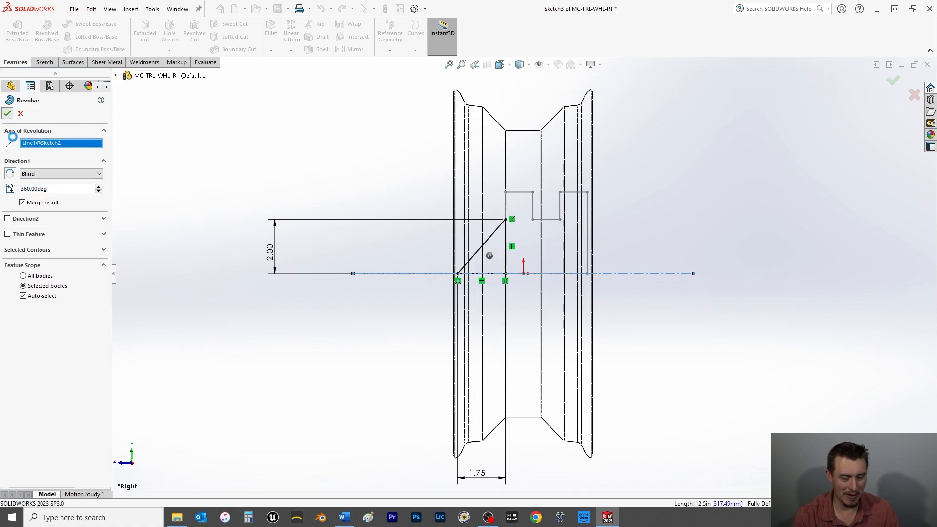
Set the display style to Shaded With Edges and hide the centre body's profile sketch
left_click(520, 64)
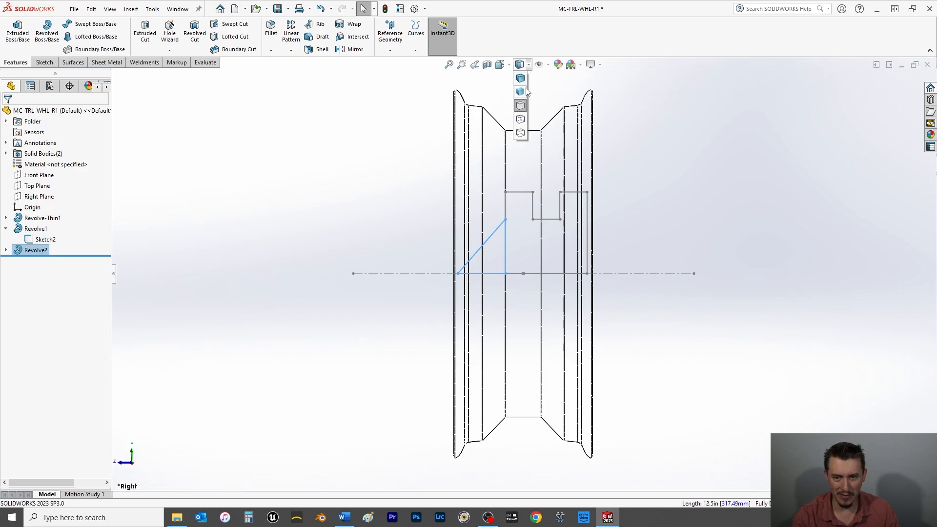
left_click(521, 79)
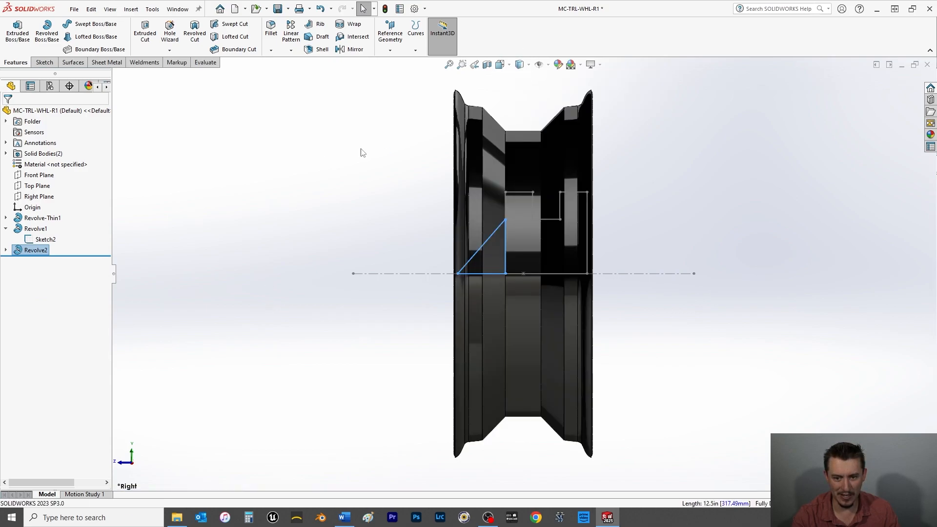
left_click(286, 216)
middle_click_drag(268, 236, 316, 262)
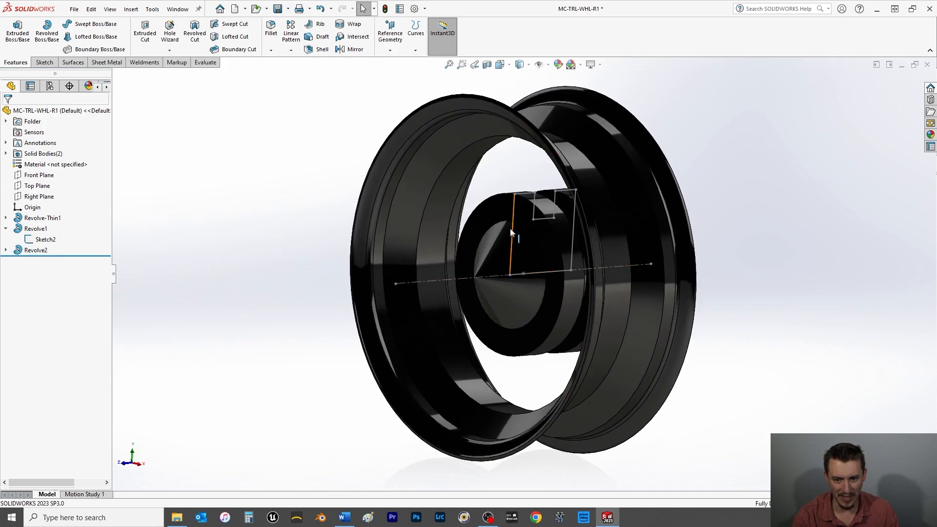
left_click(564, 193)
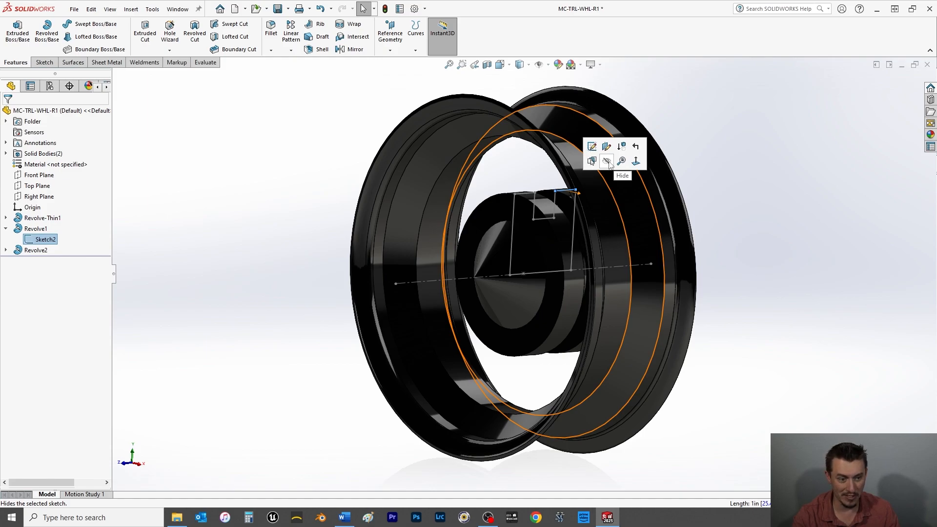
left_click(607, 162)
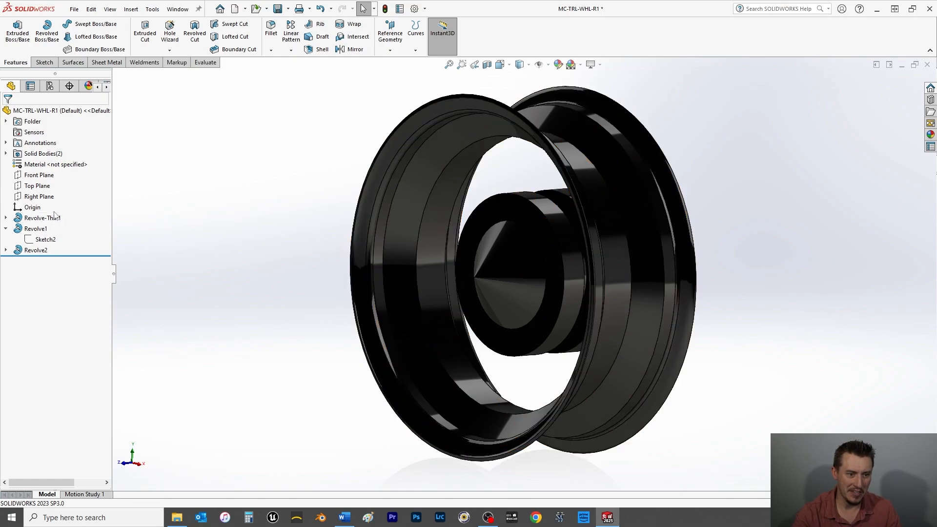
Rename the rim's profile sketch under the thin revolve as "Outer Wheel M Sketch"
left_click(6, 218)
left_click(39, 229)
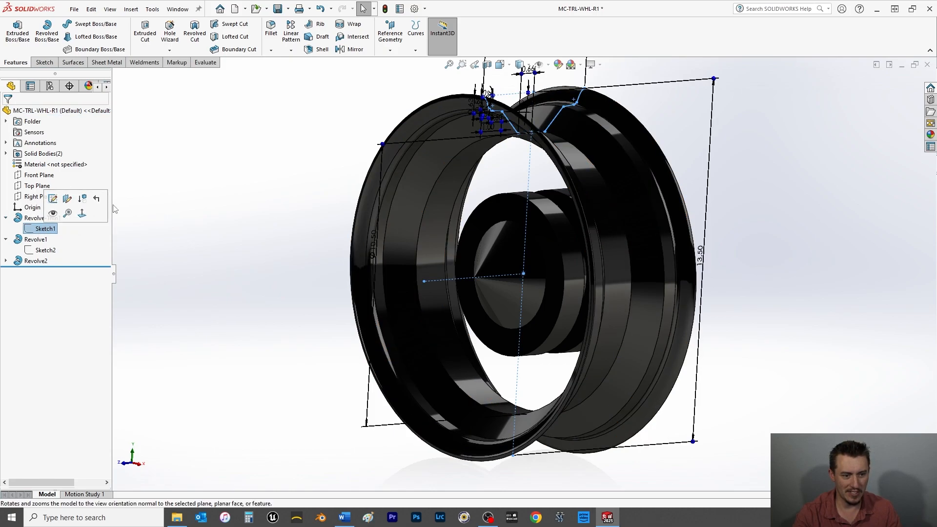
left_click(45, 229)
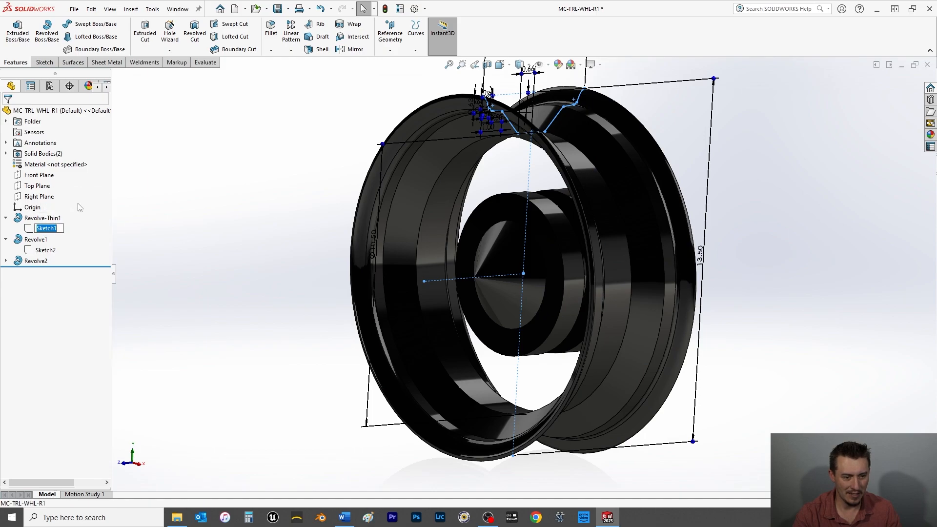
type("Outer Wheel")
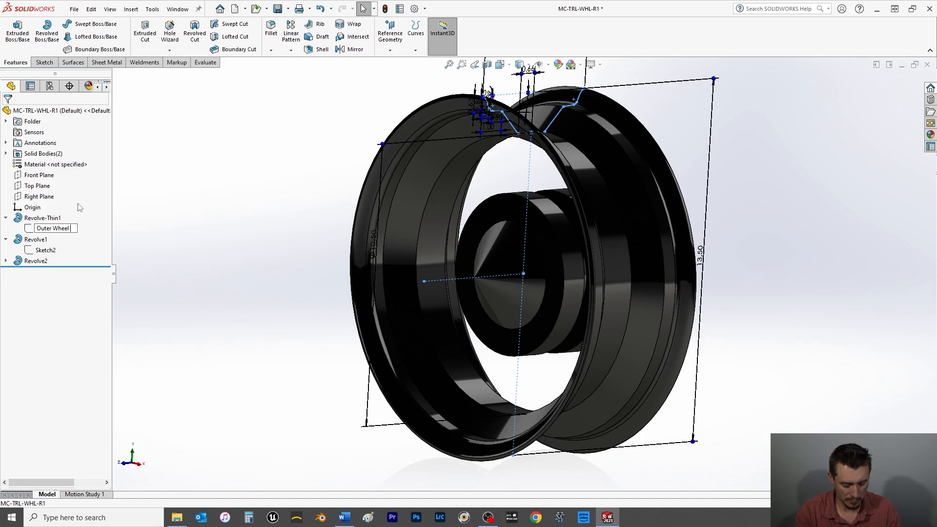
type(" M")
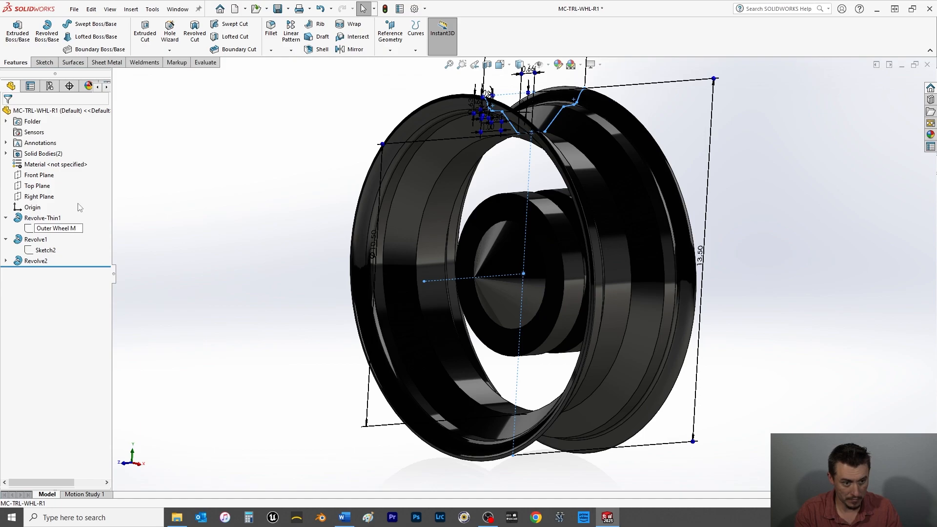
type(" Sketch")
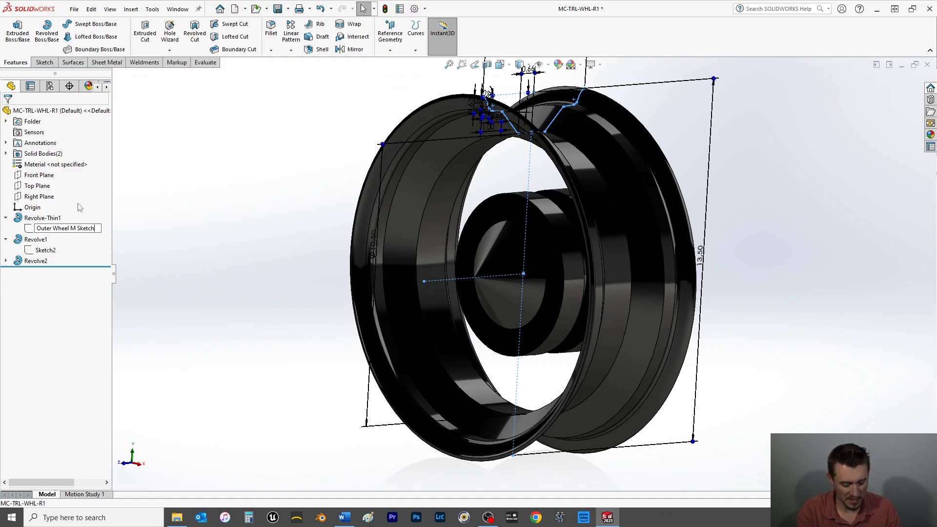
Rename the stepped centre body's profile sketch as "Innner Wheel M Sketch"
left_click(44, 251)
left_click(44, 251)
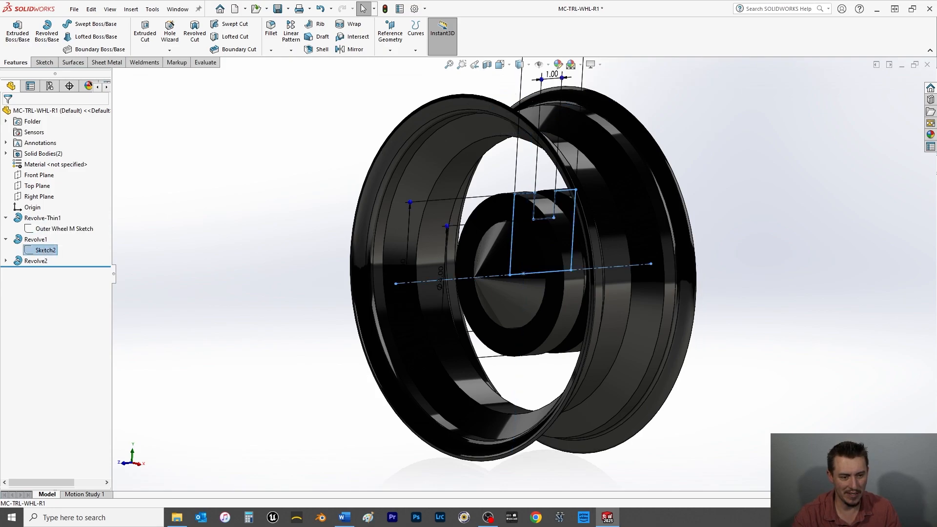
type("In")
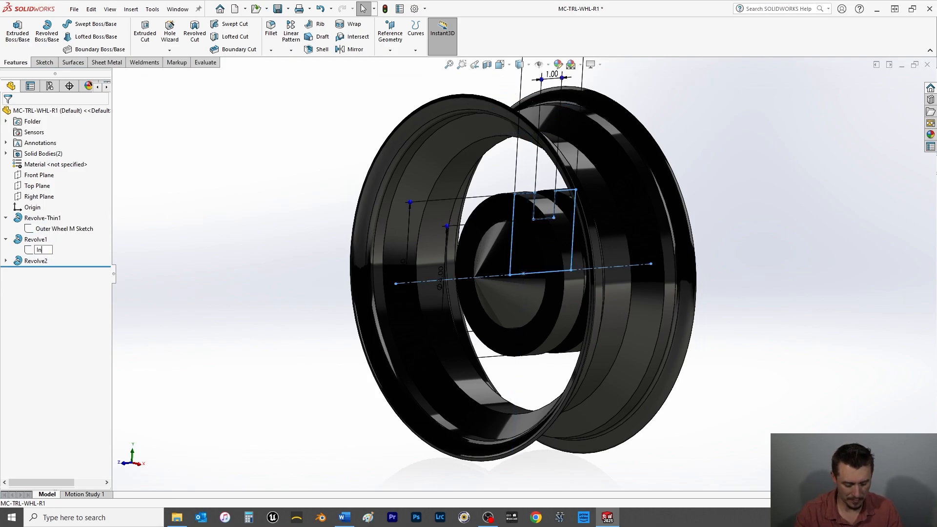
type("ner Whee")
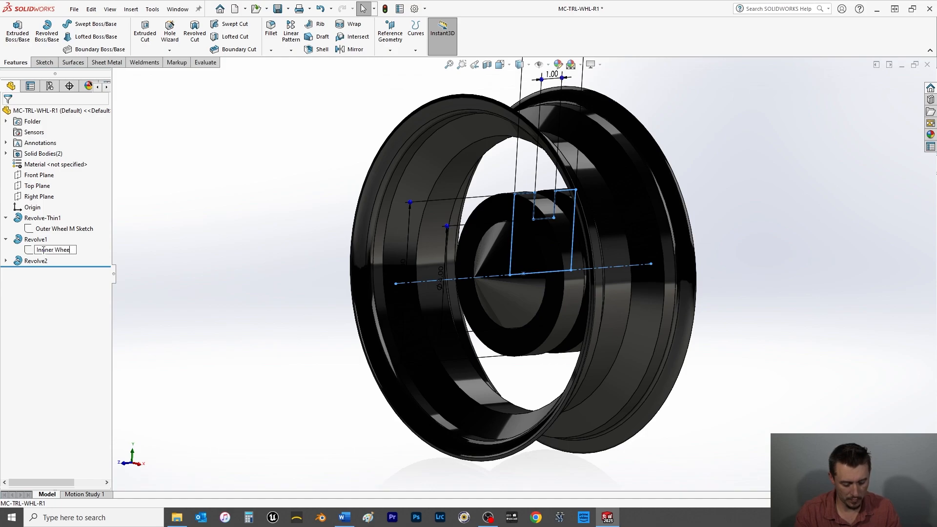
type("l M S")
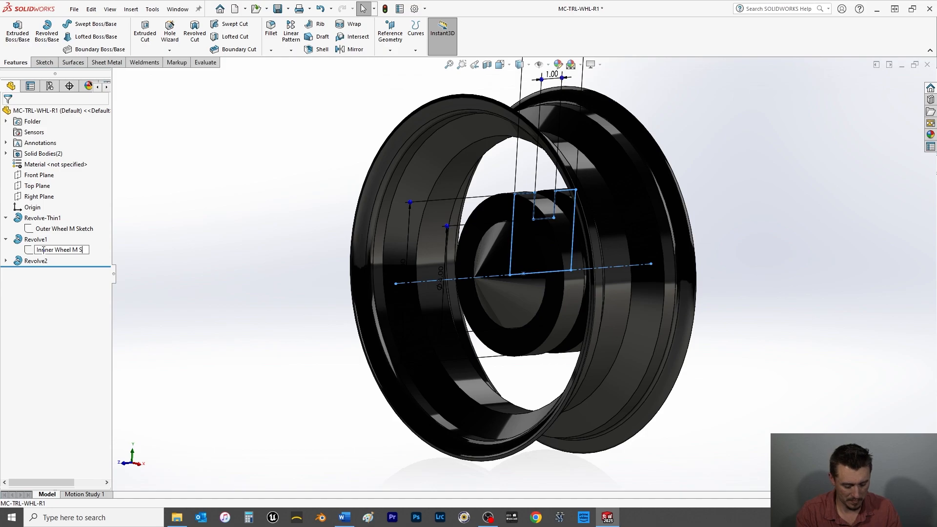
type("ketch")
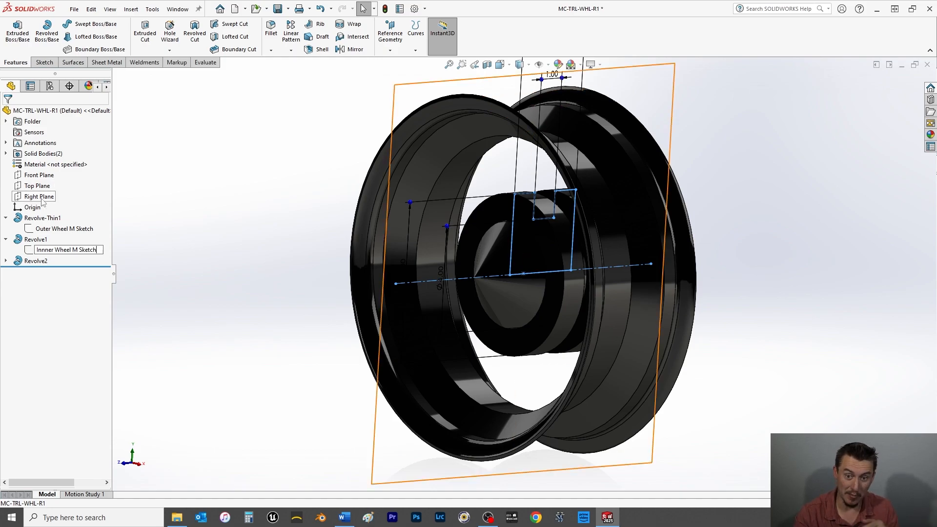
left_click(165, 251)
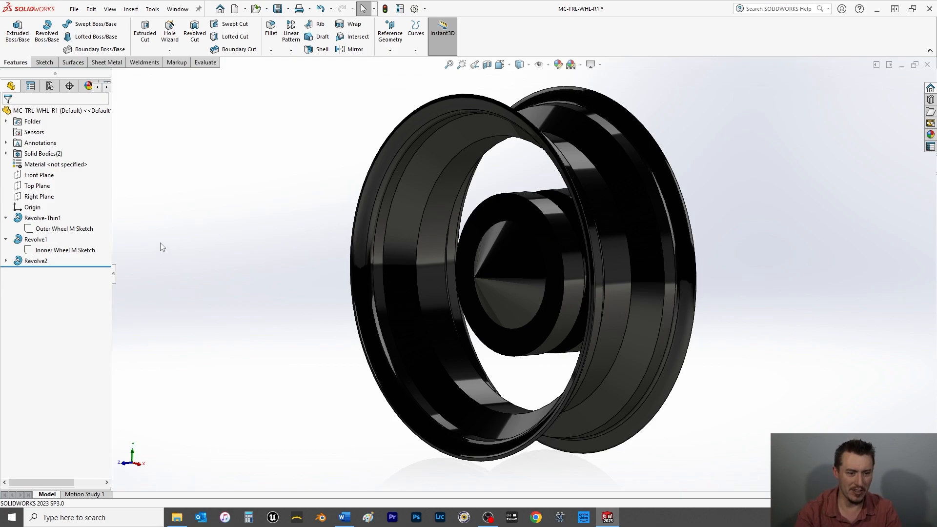
Rename the triangular profile sketch of the cone revolve as "Cone M Sketch"
left_click(6, 261)
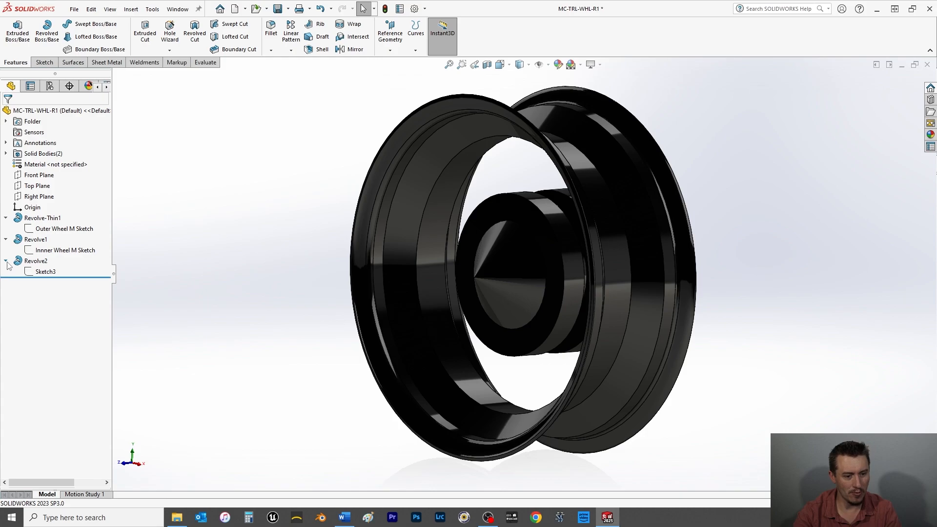
left_click(48, 273)
key("F2")
type("Co")
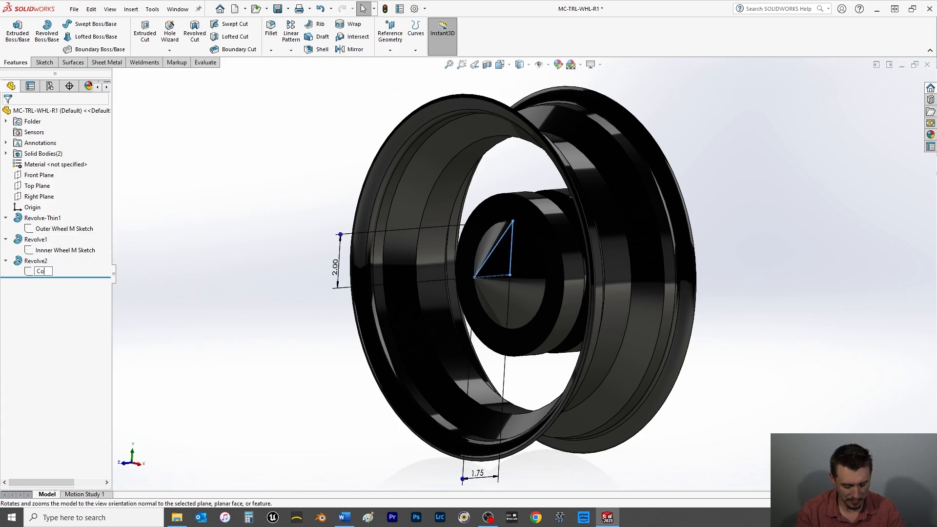
type("ne Sketch")
key("BackSpace")
key("BackSpace")
key("BackSpace")
key("BackSpace")
key("BackSpace")
key("BackSpace")
type("M")
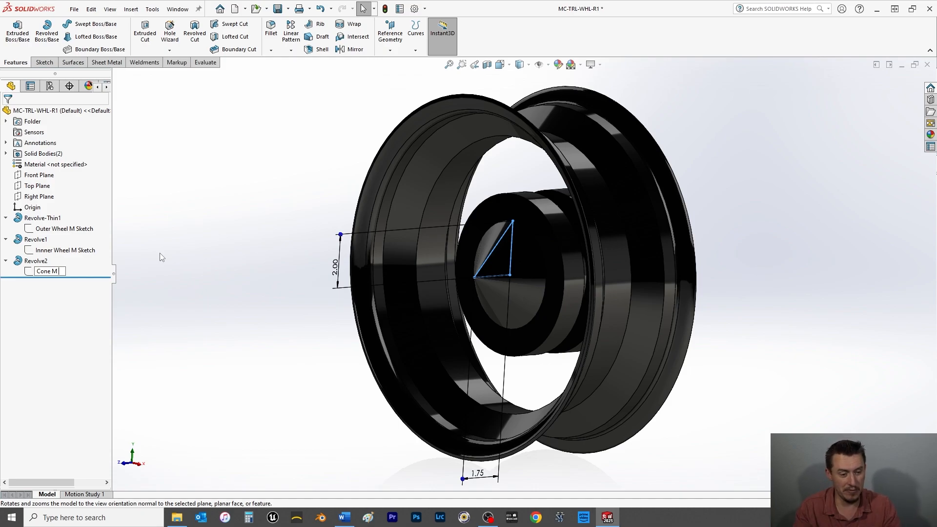
type("Sketch")
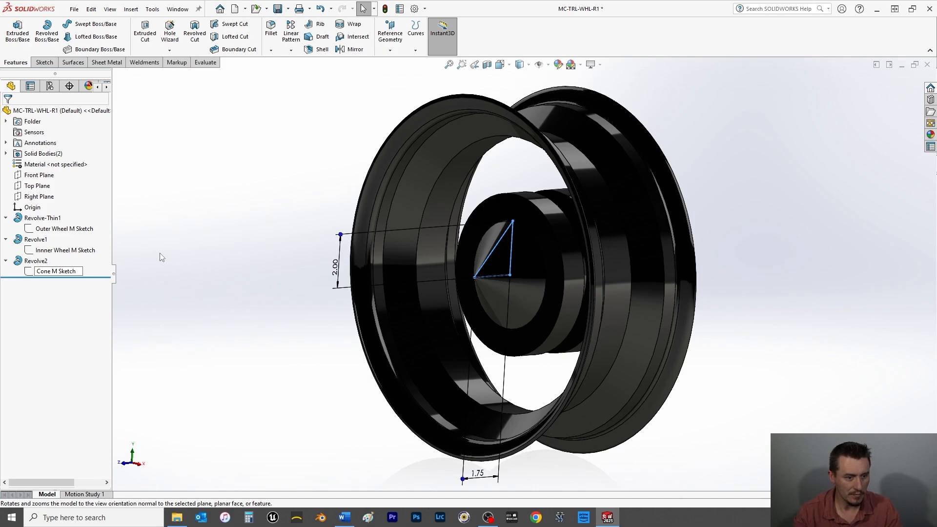
key("Return")
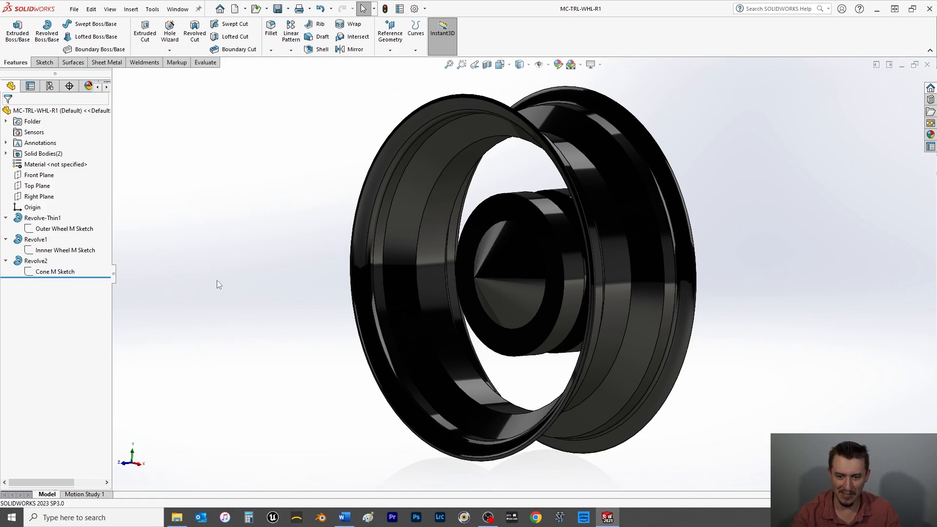
Create a reference plane offset 2.00 in from the centre body's flat ring face around the cone
middle_click_drag(225, 274, 461, 283)
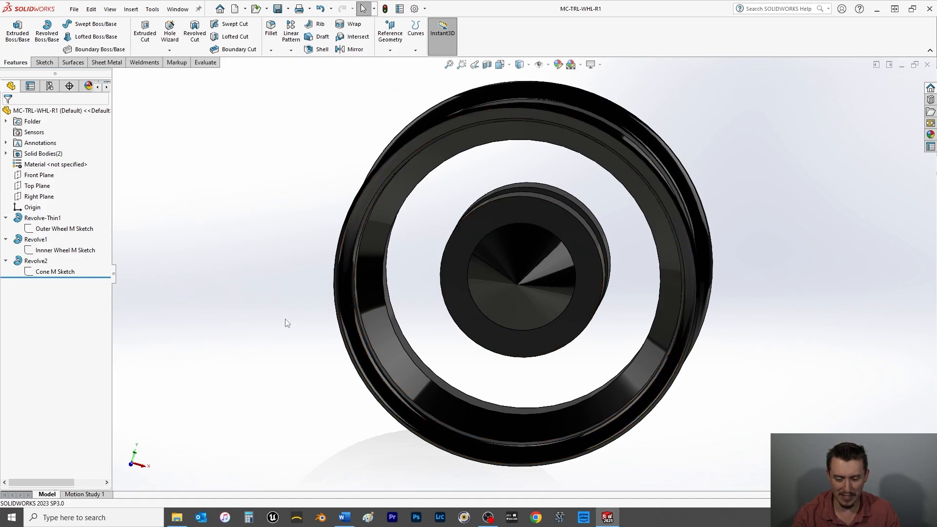
middle_click_drag(590, 291, 567, 287)
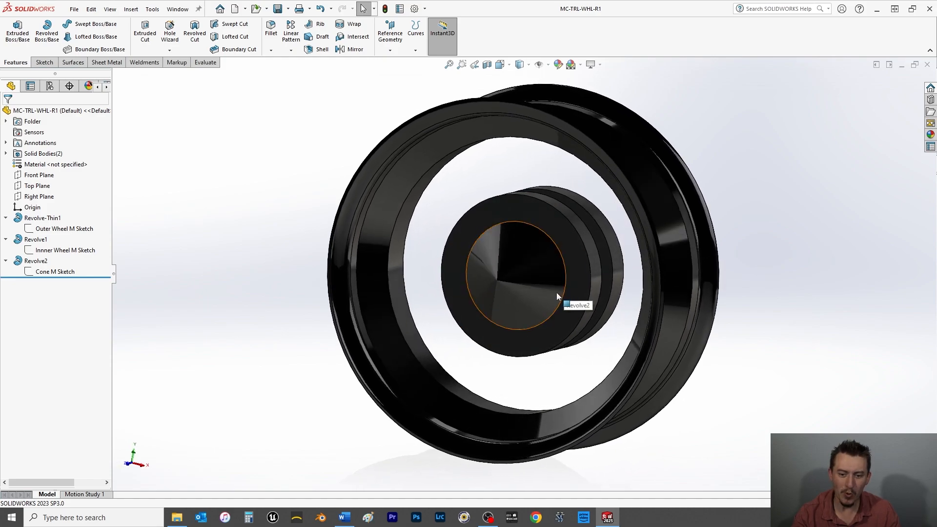
mouse_move(241, 356)
middle_mouse_down()
mouse_move(272, 296)
mouse_move(259, 303)
mouse_move(249, 346)
middle_mouse_up()
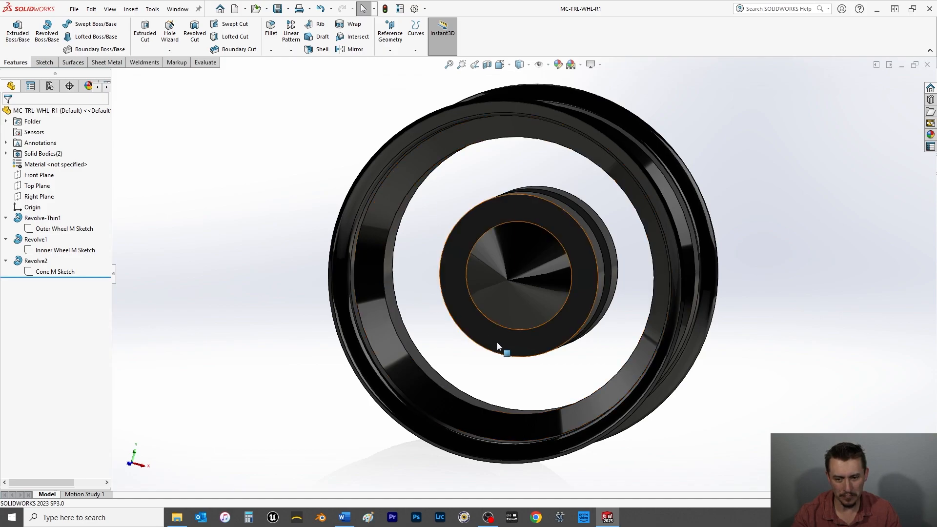
middle_click_drag(493, 352, 512, 354)
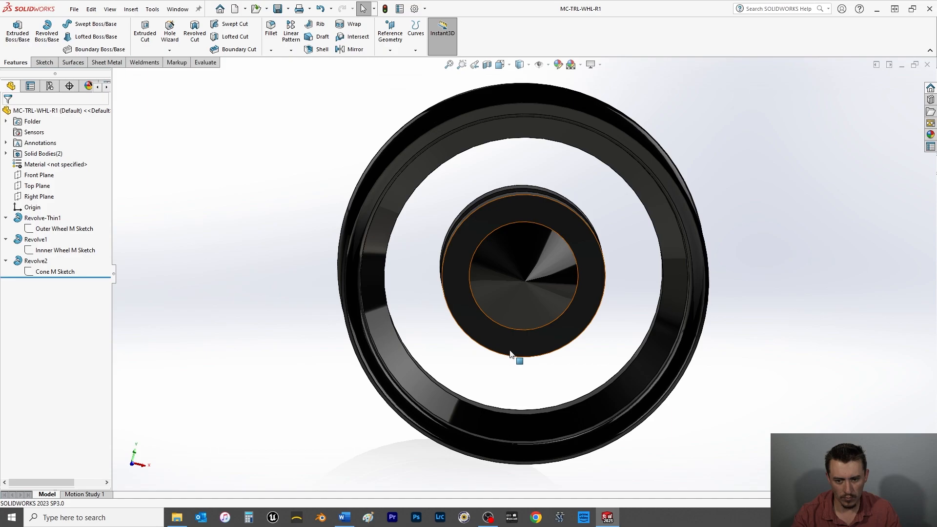
left_click(463, 291)
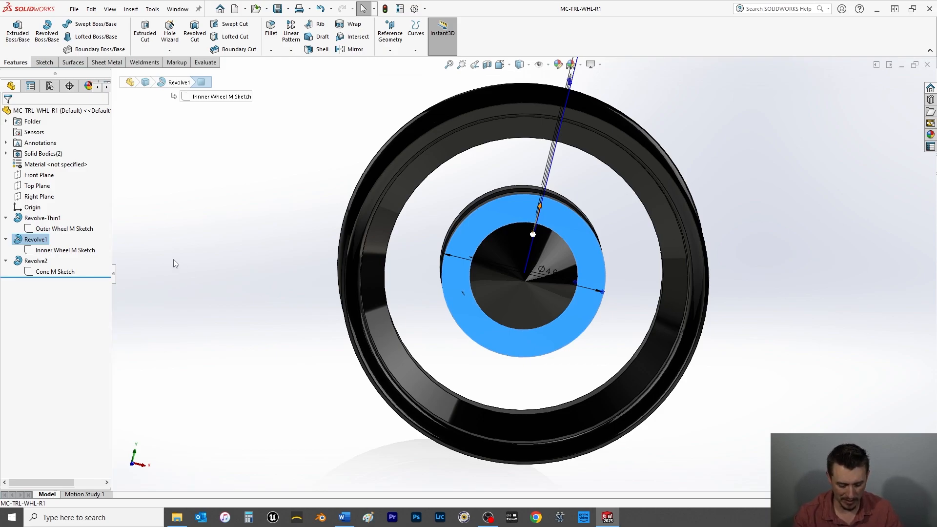
key("ctrl+8")
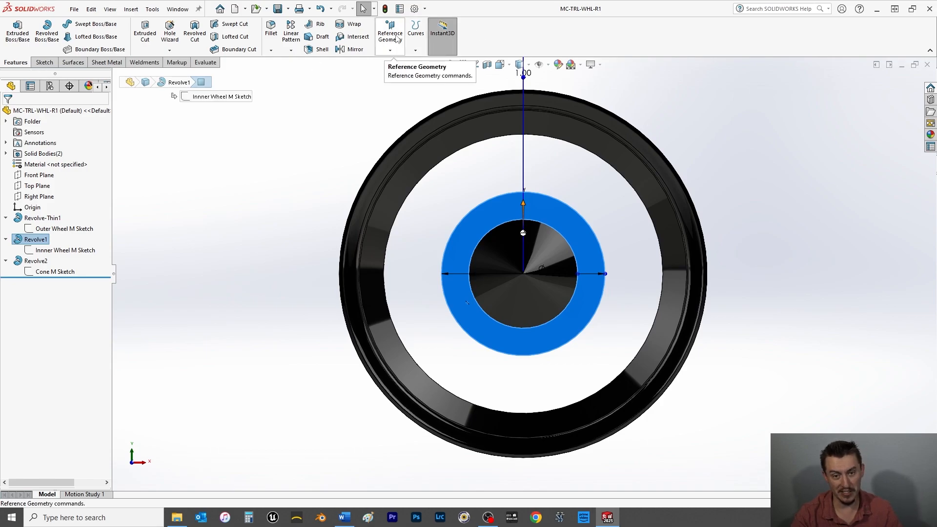
left_click(393, 51)
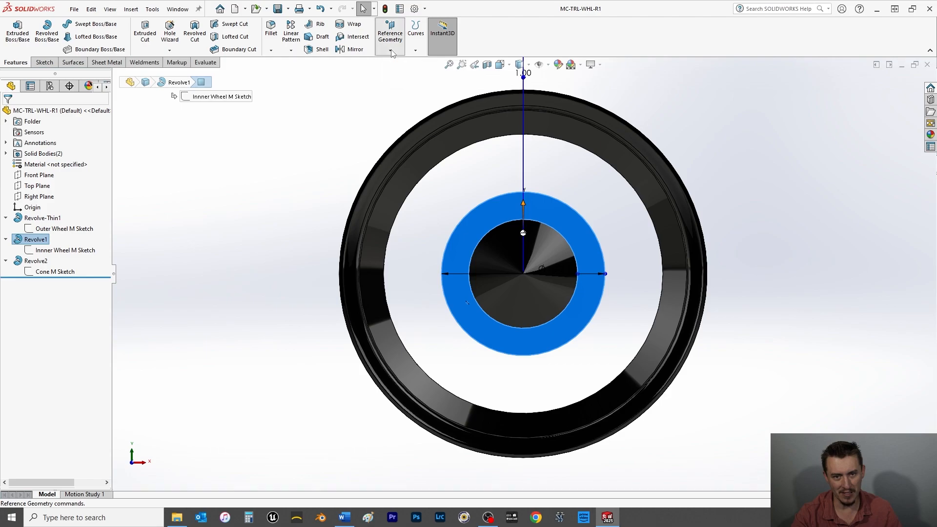
left_click(398, 63)
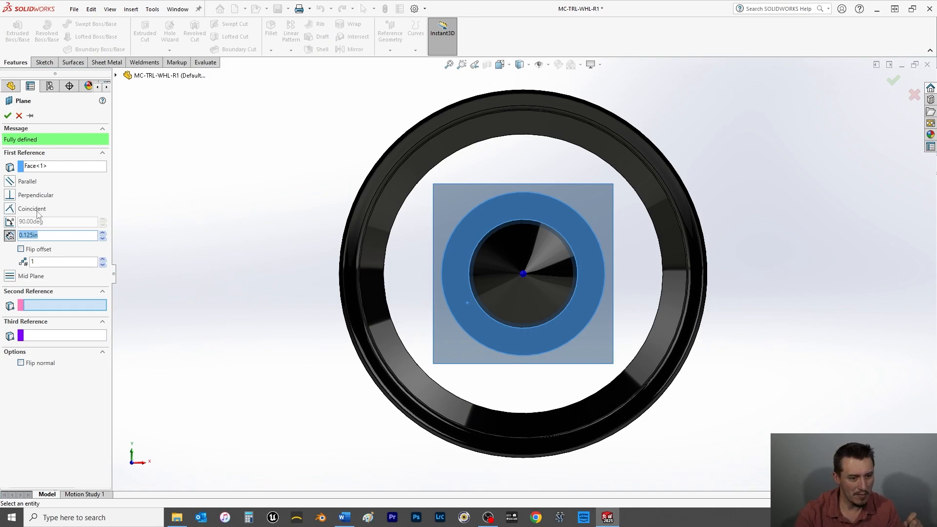
type("0")
key("Return")
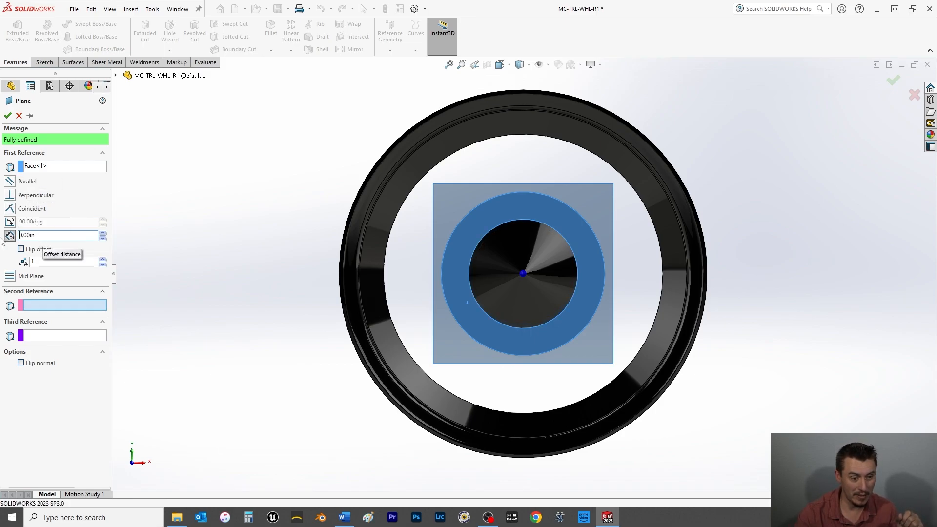
left_click_drag(43, 238, 1, 237)
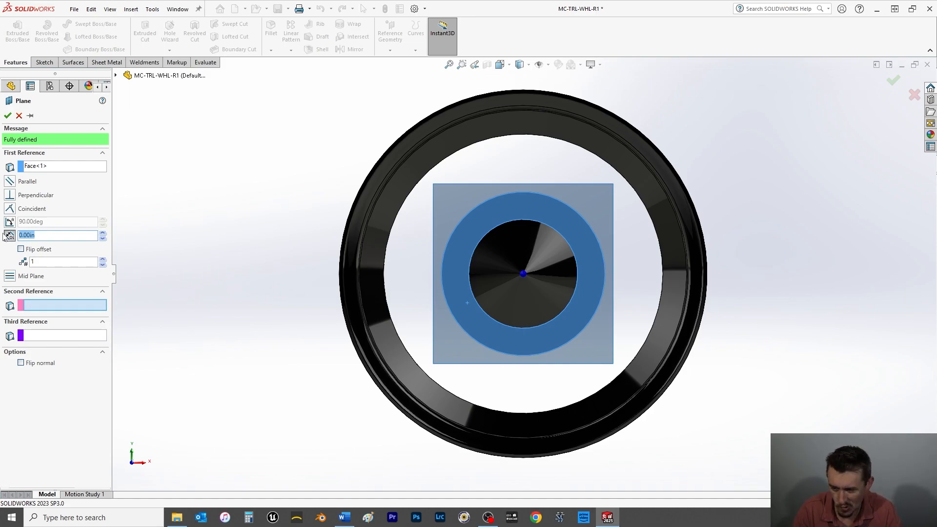
key("BackSpace")
type("2")
key("Return")
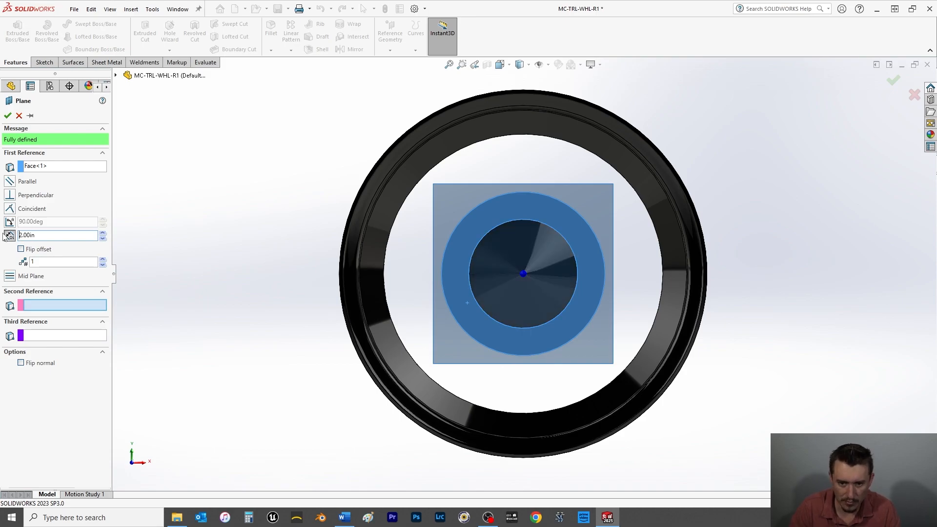
left_click(7, 116)
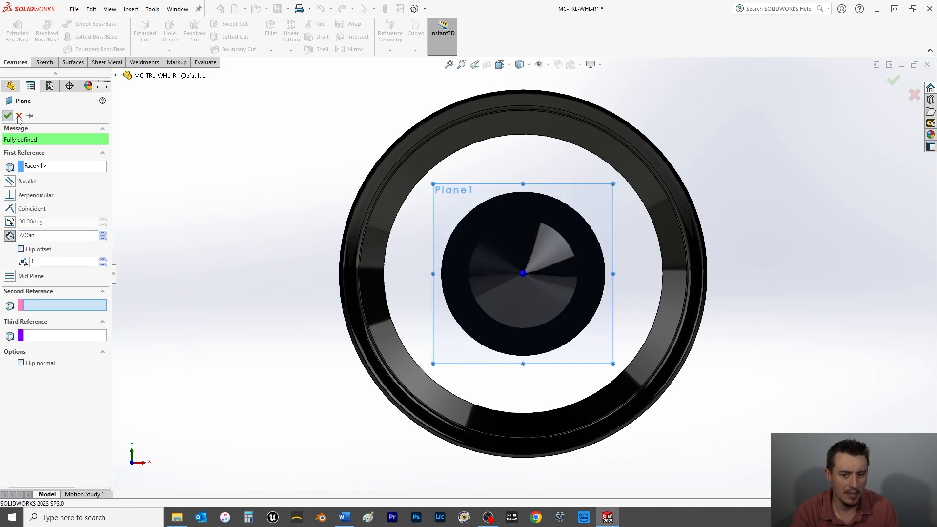
Start a sketch on the new offset plane and draw a circle about 5.95 in in diameter centred on the origin
left_click(43, 62)
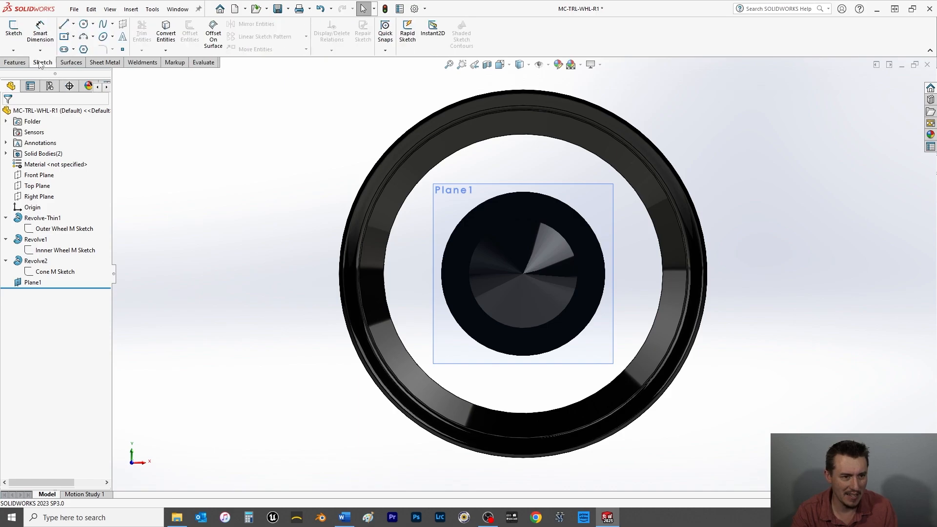
left_click(14, 29)
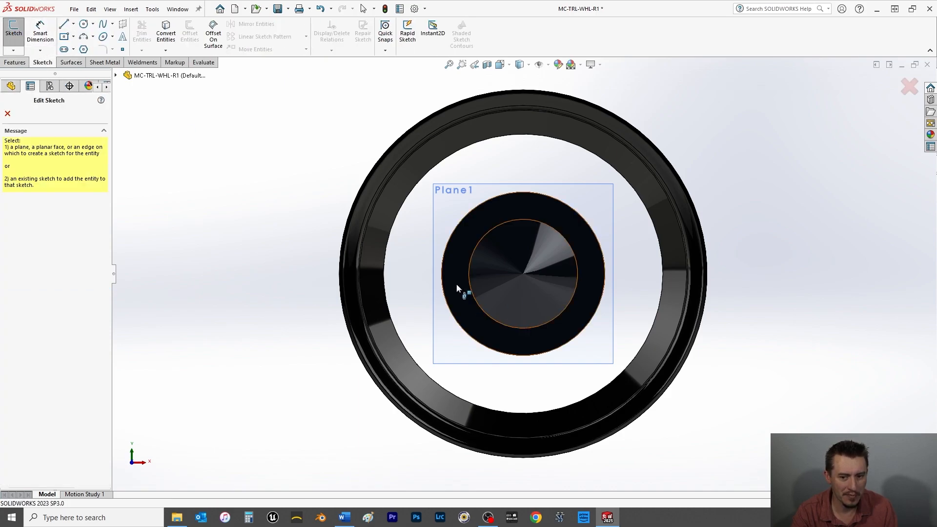
left_click(441, 193)
left_click(84, 25)
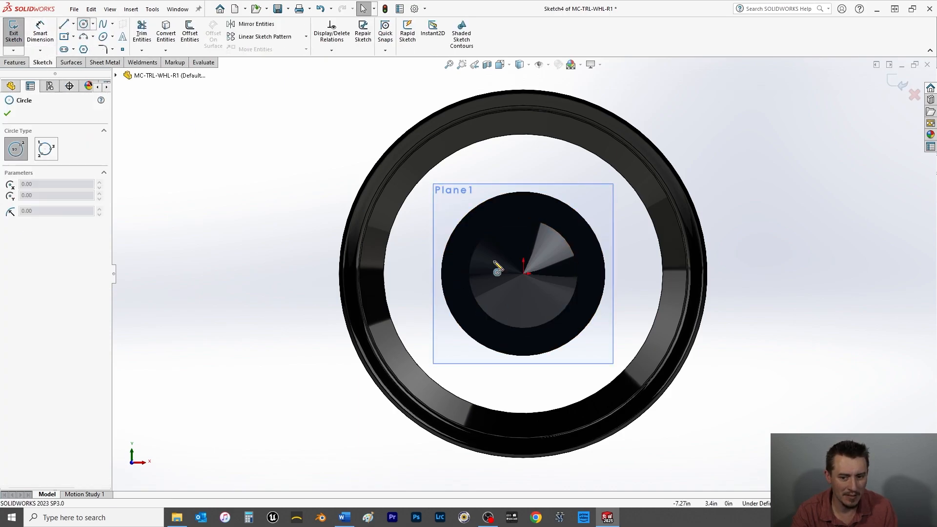
mouse_move(523, 274)
left_mouse_down()
mouse_move(588, 293)
mouse_move(605, 276)
left_mouse_up()
right_click(649, 237)
left_click(672, 242)
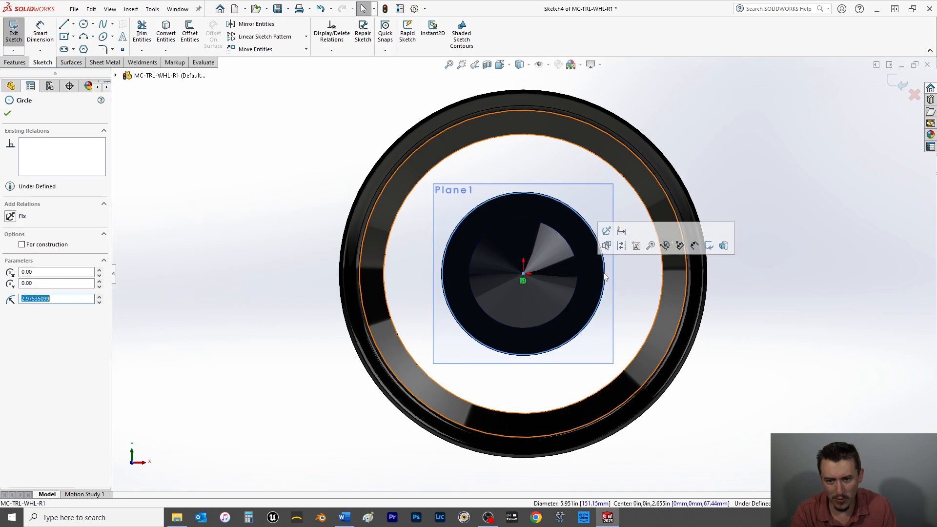
Add an Equal relation between the sketched circle and the cone's circular base edge
left_click(577, 288, "ctrl")
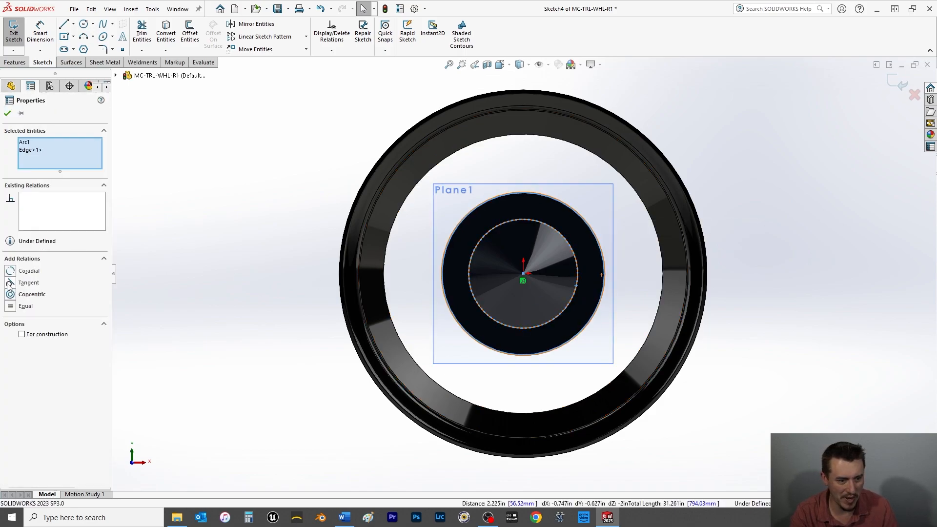
left_click(10, 306)
left_click(7, 114)
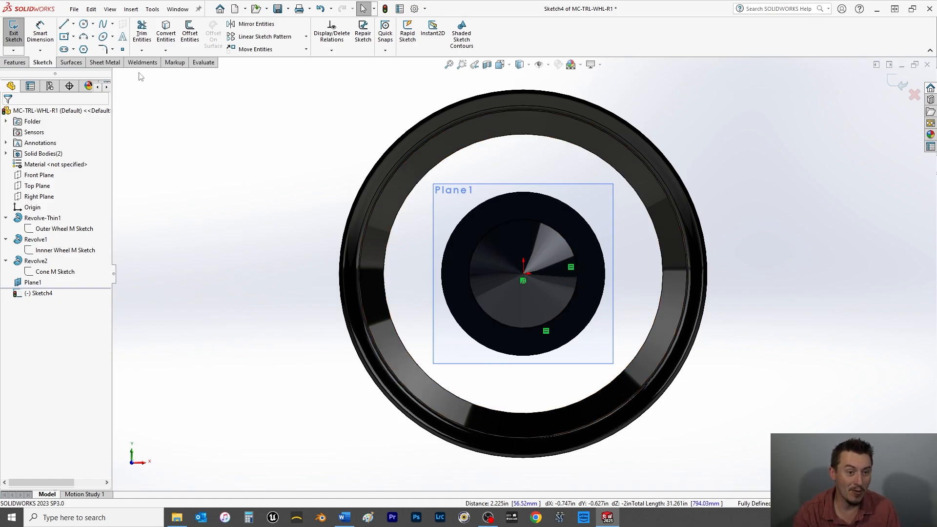
Start a constant-pitch Helix/Spiral from the sketched circle, defined by Height and Revolution, with a height of 2.00 in
left_click(131, 10)
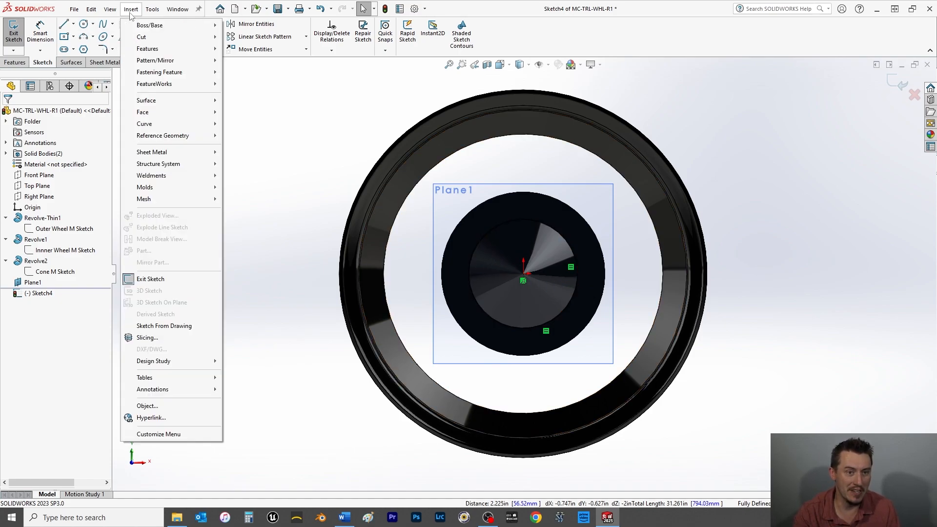
mouse_move(163, 126)
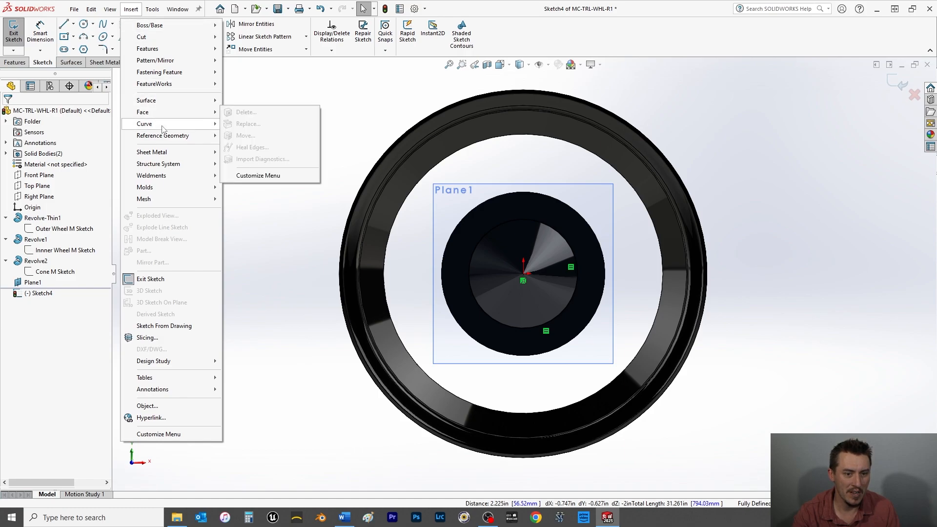
left_click(253, 188)
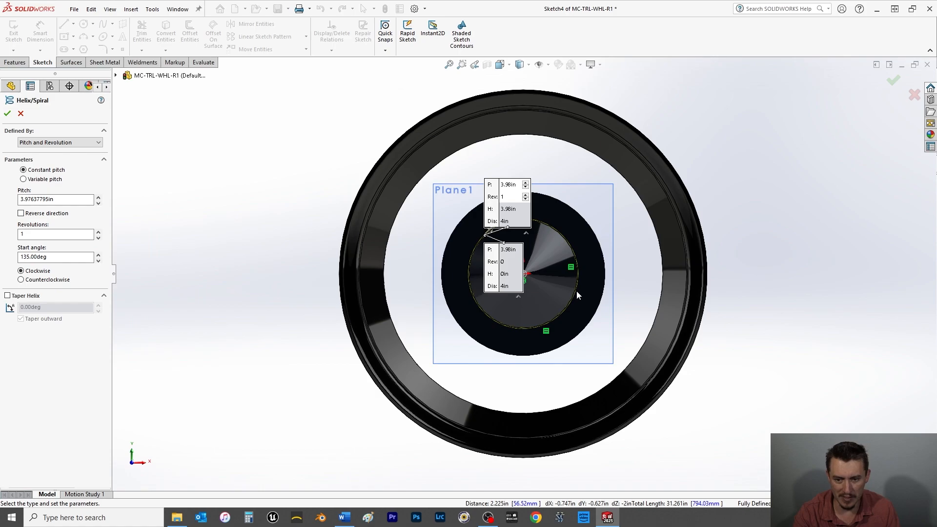
left_click(23, 235)
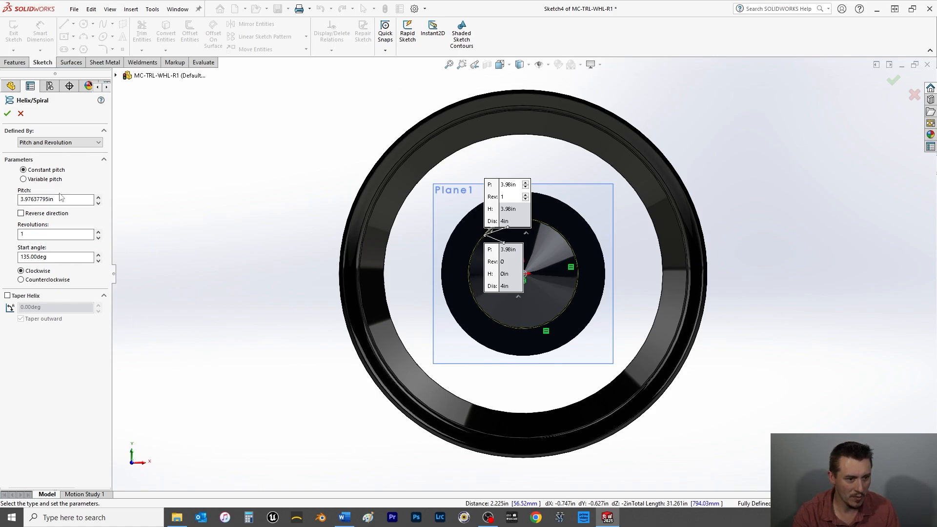
left_click(23, 179)
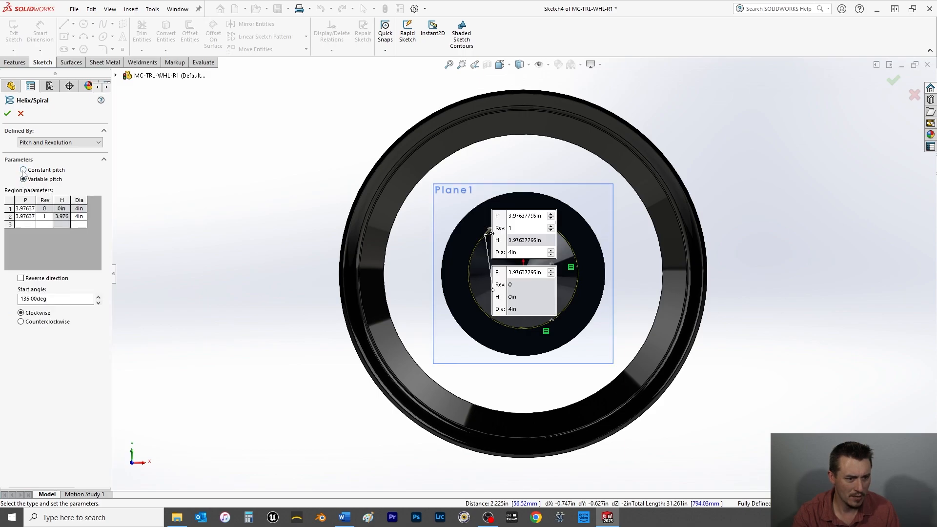
left_click(23, 170)
left_click(39, 142)
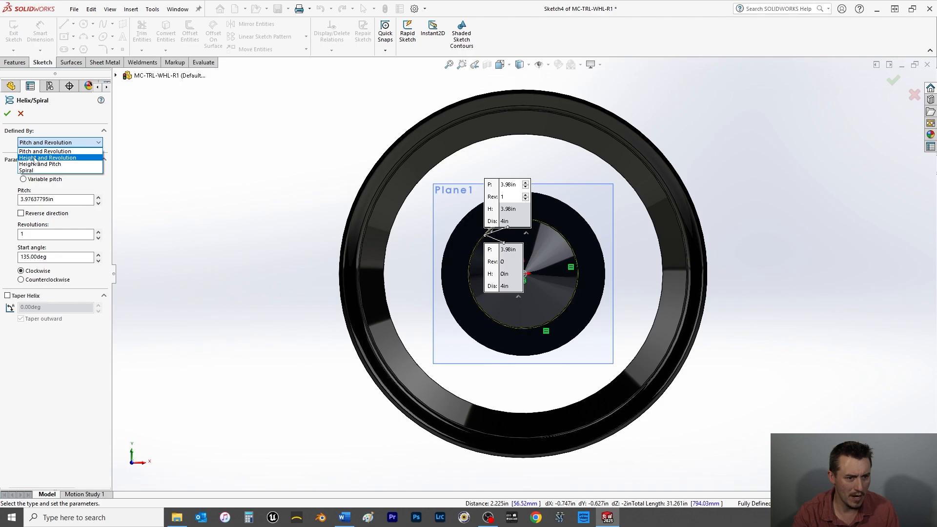
left_click(35, 158)
double_click(44, 203)
type("2")
key("Return")
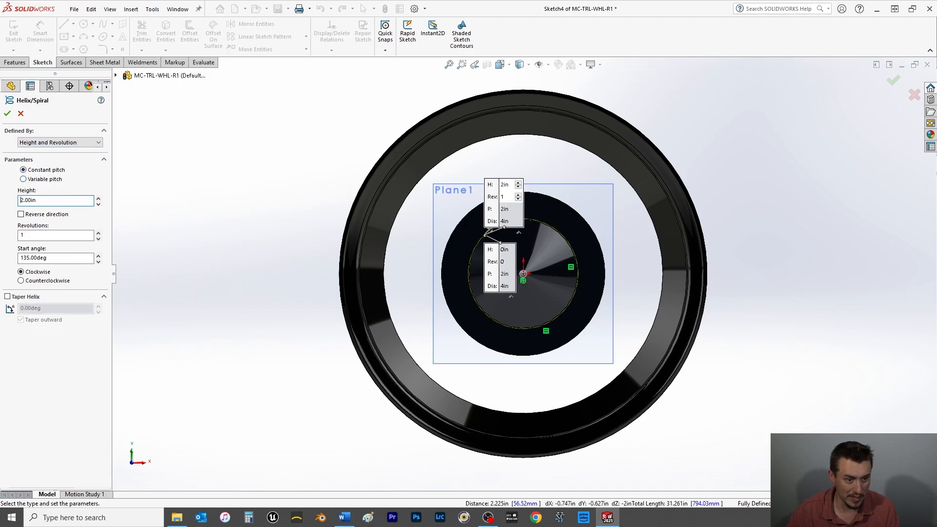
Set the helix to 3 revolutions with a 90° start angle, keep it clockwise, and create it
double_click(24, 236)
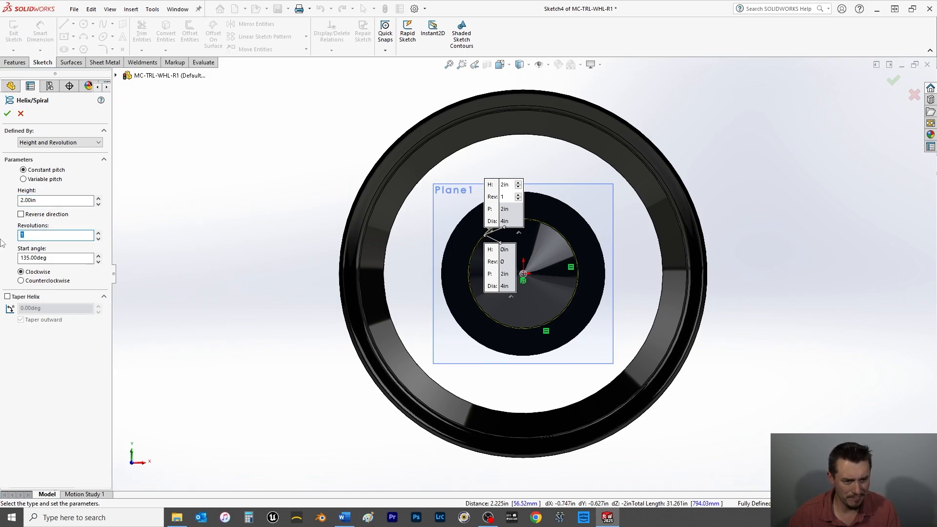
key("Return")
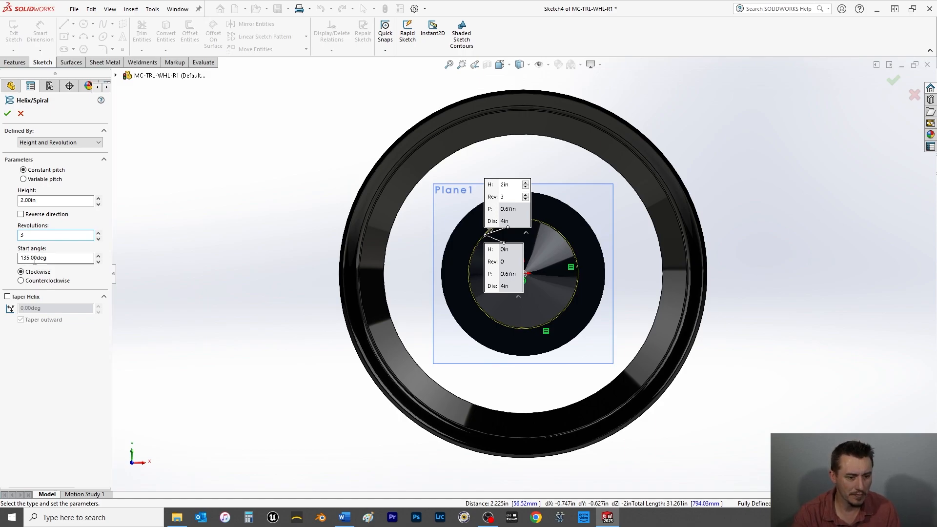
double_click(55, 259)
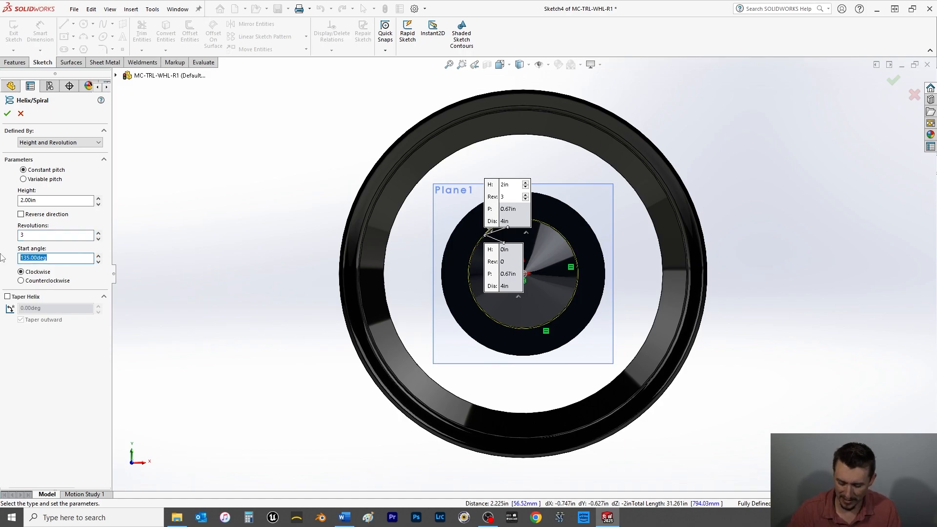
type("90")
key("Tab")
left_click(8, 113)
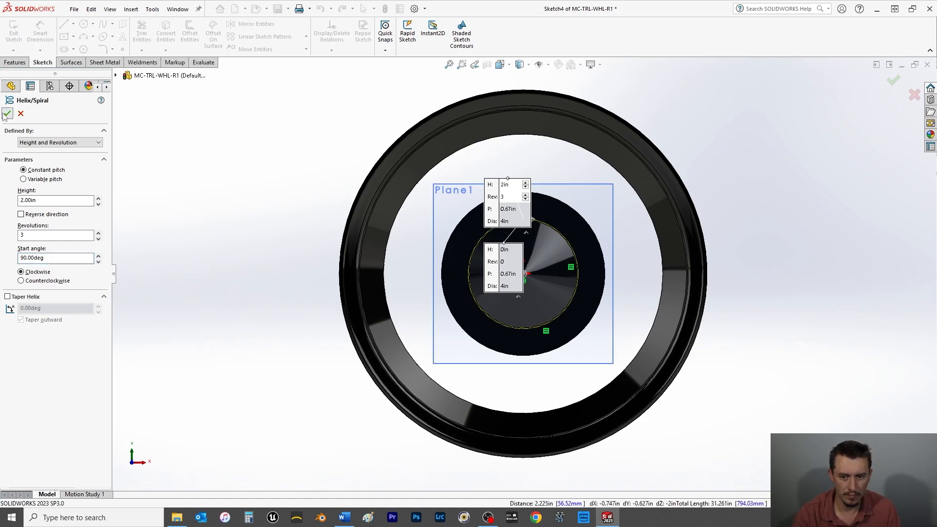
Edit the helix and reverse its direction so it runs down around the cone
middle_click_drag(279, 360, 279, 202)
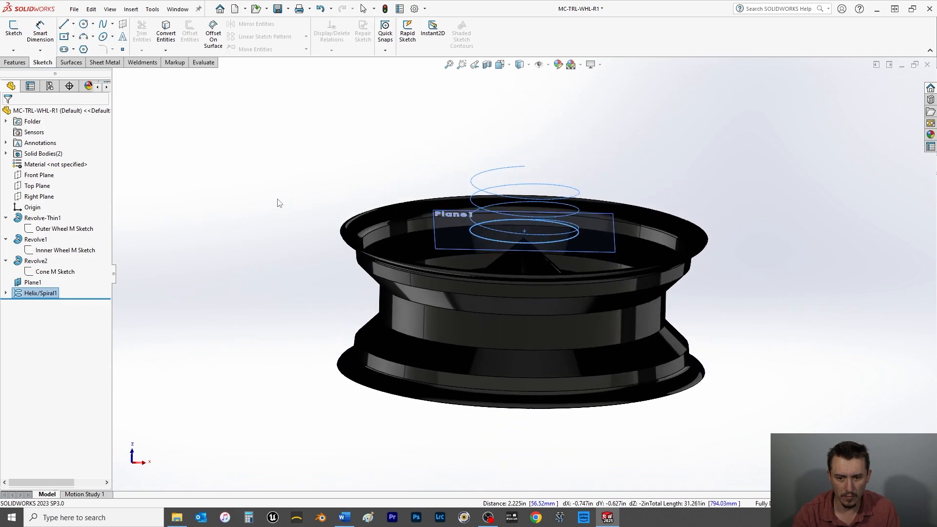
right_click(22, 294)
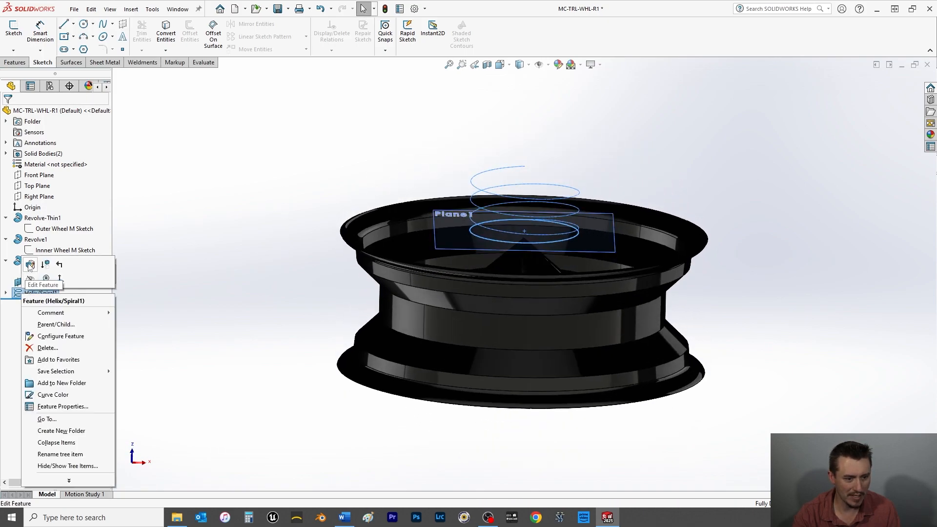
left_click(30, 265)
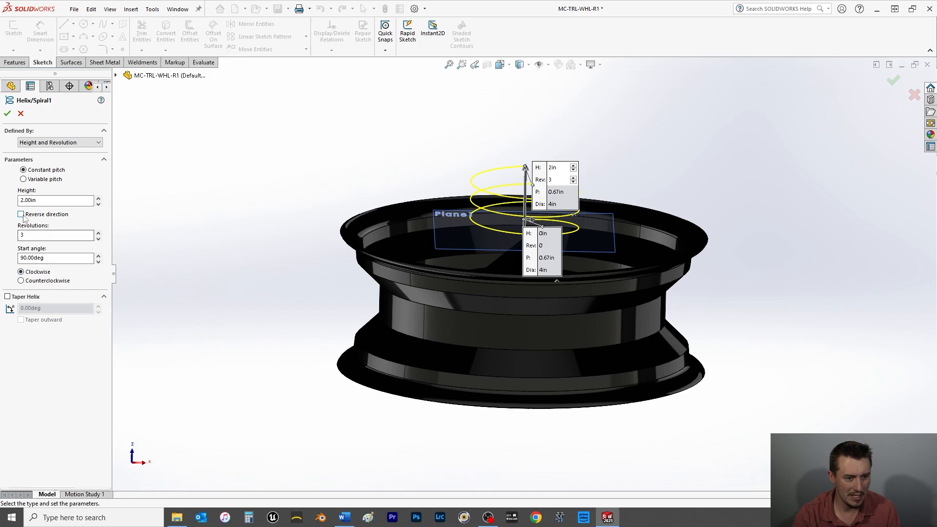
left_click(21, 214)
middle_click_drag(122, 302, 137, 376)
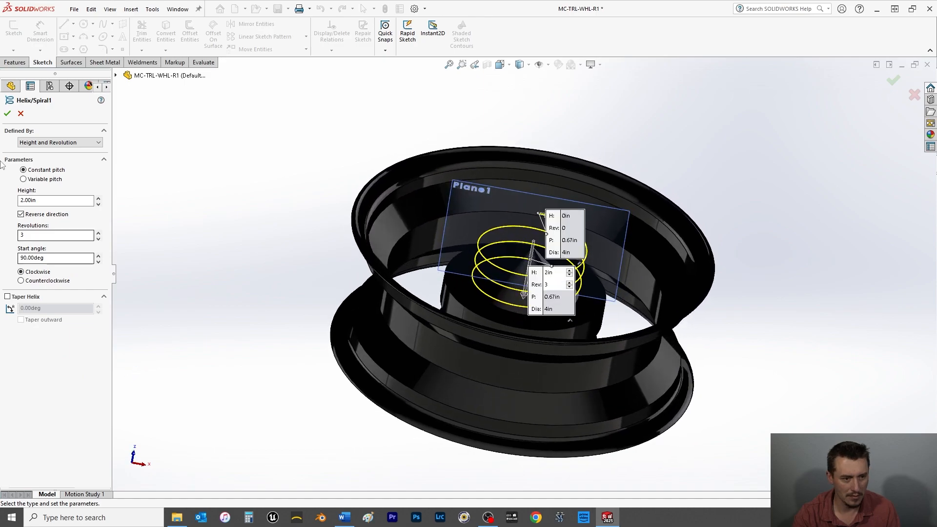
left_click(7, 113)
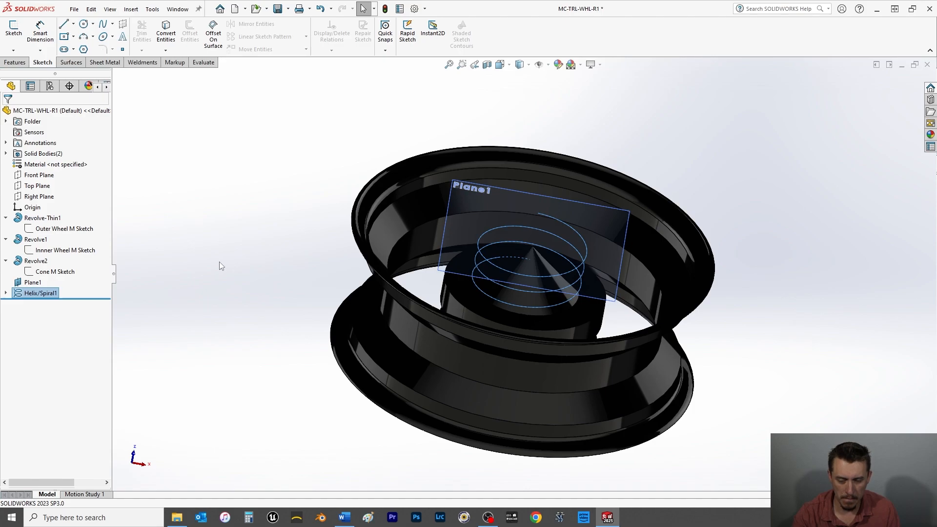
Edit the helix to add a 30° taper that widens outward
right_click(50, 296)
left_click(58, 266)
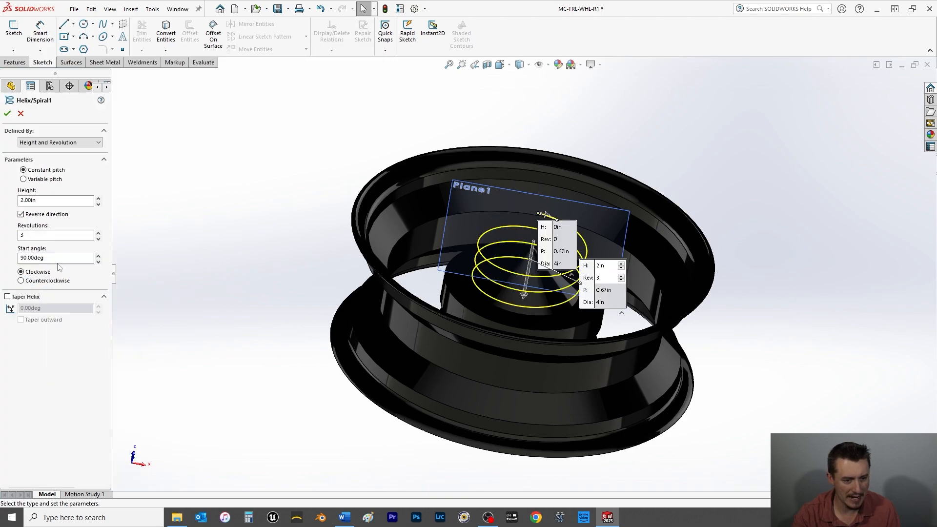
left_click(7, 297)
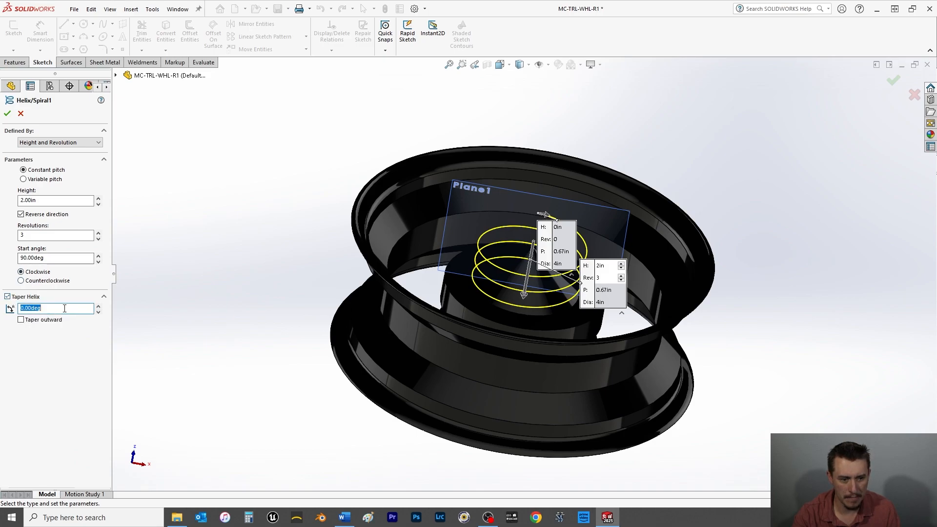
type("03")
key("BackSpace")
key("BackSpace")
type("30")
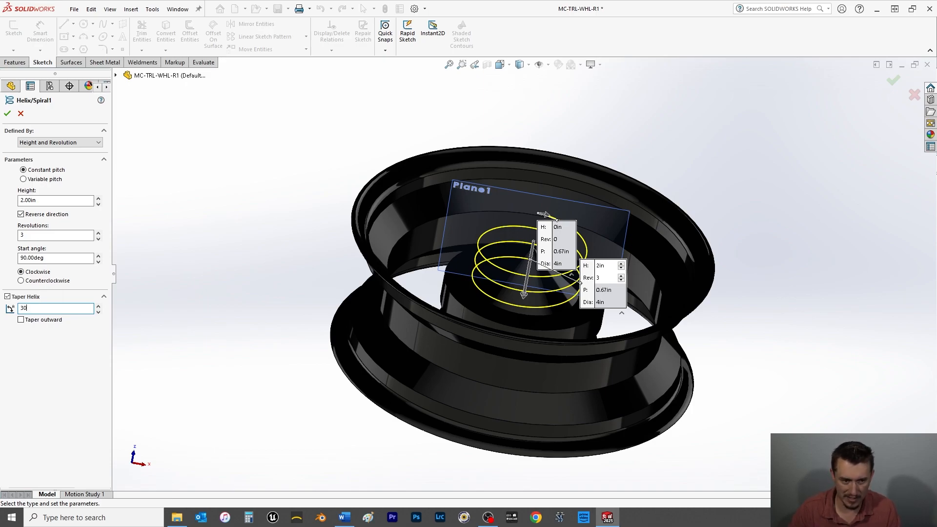
key("Return")
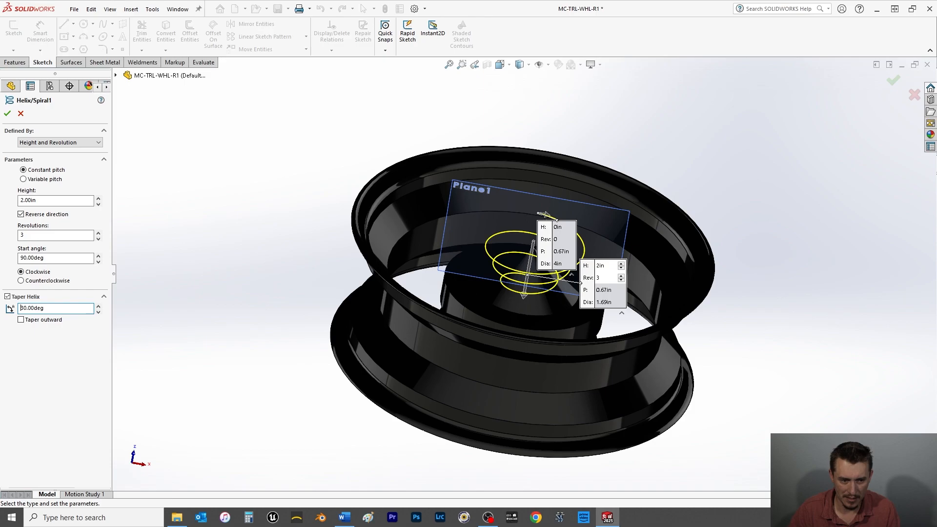
left_click(21, 320)
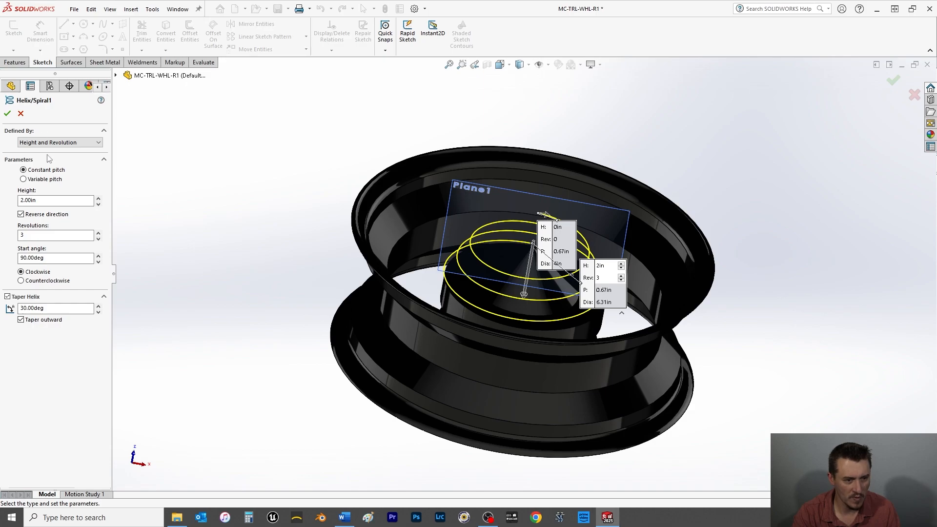
left_click(7, 113)
Try to start a Wrap feature with the tapered helix selected
middle_click_drag(183, 215, 181, 192)
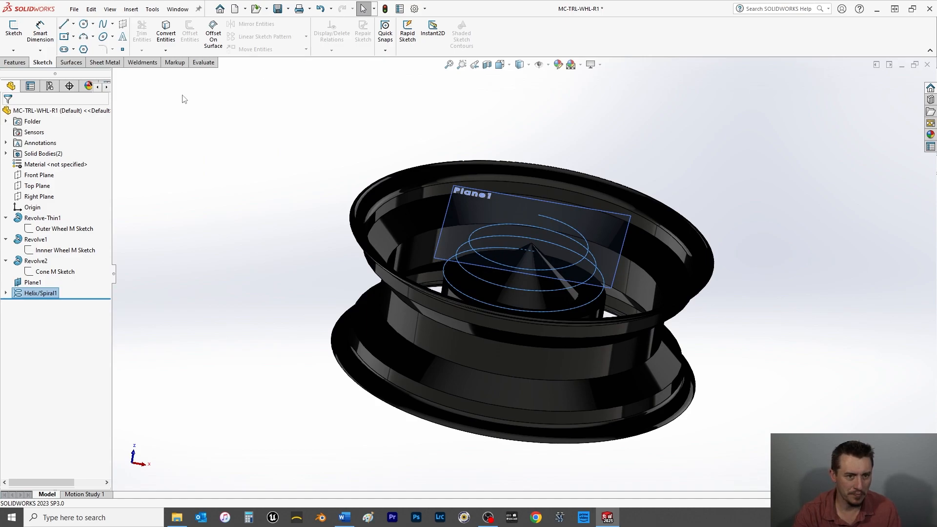
left_click(15, 62)
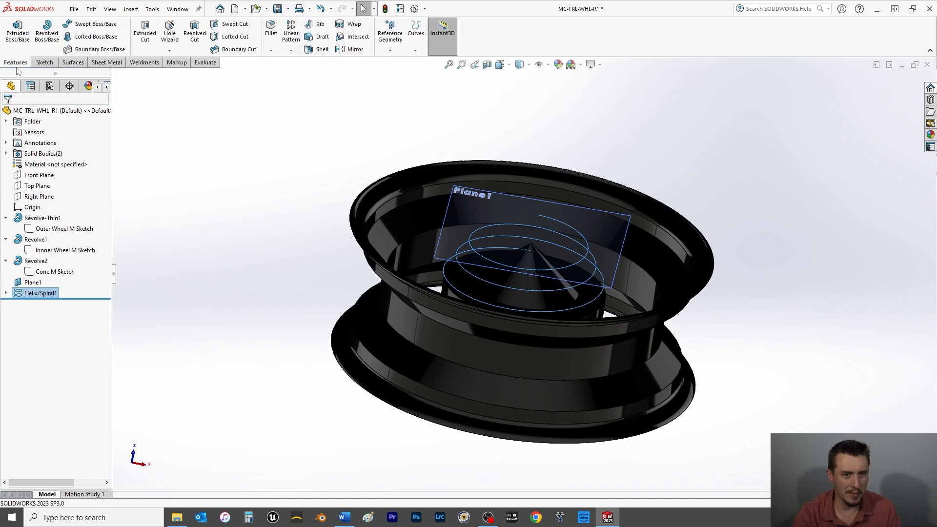
left_click(361, 26)
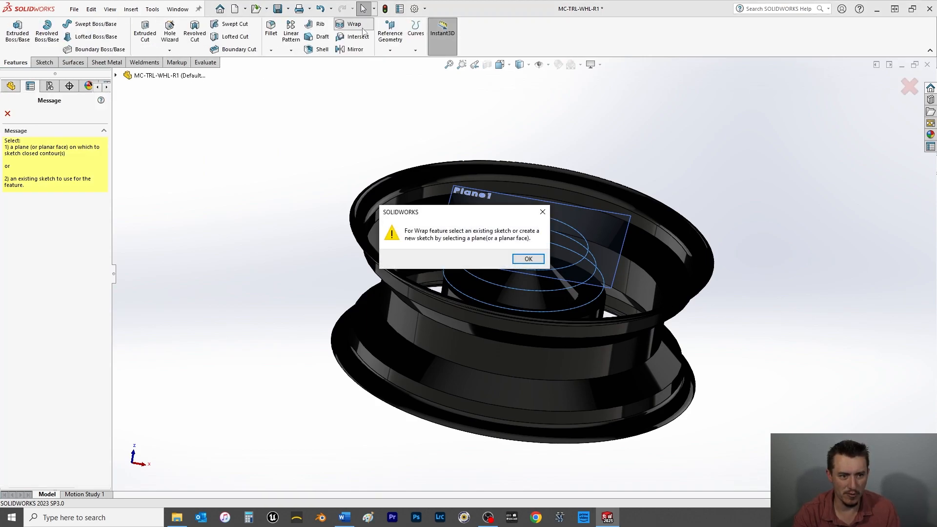
left_click(520, 259)
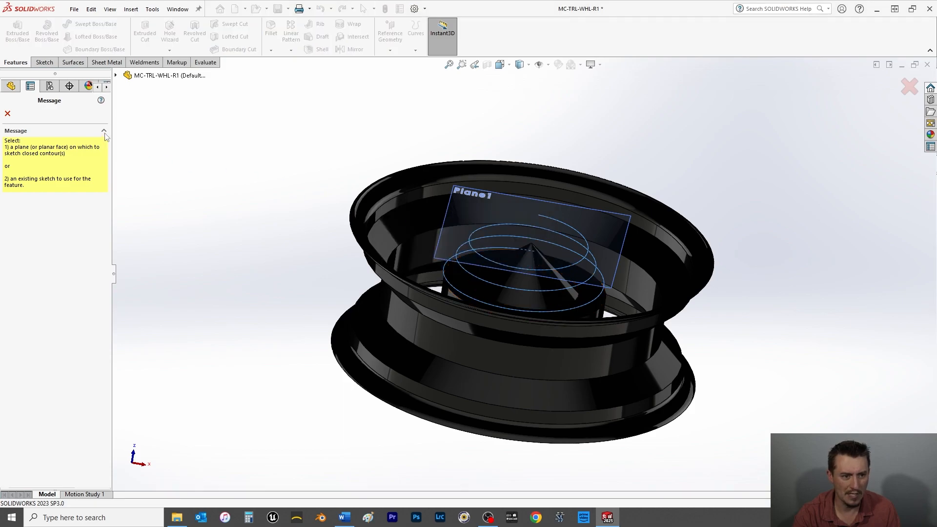
left_click(8, 113)
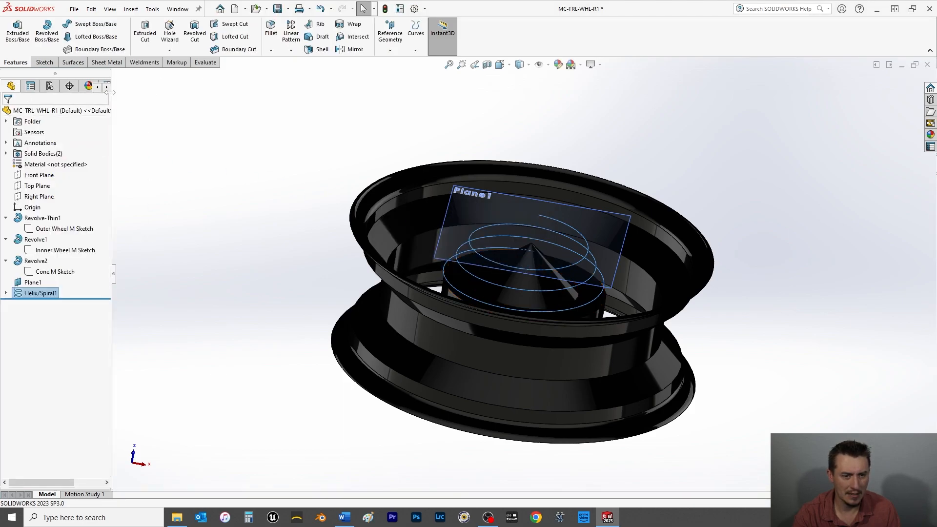
left_click(226, 269)
left_click(354, 25)
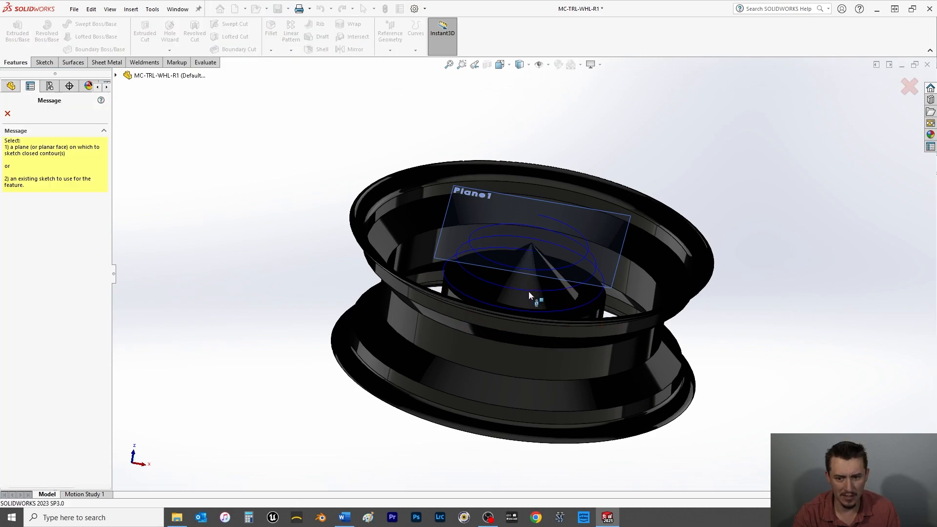
scroll(538, 259, "down", 4)
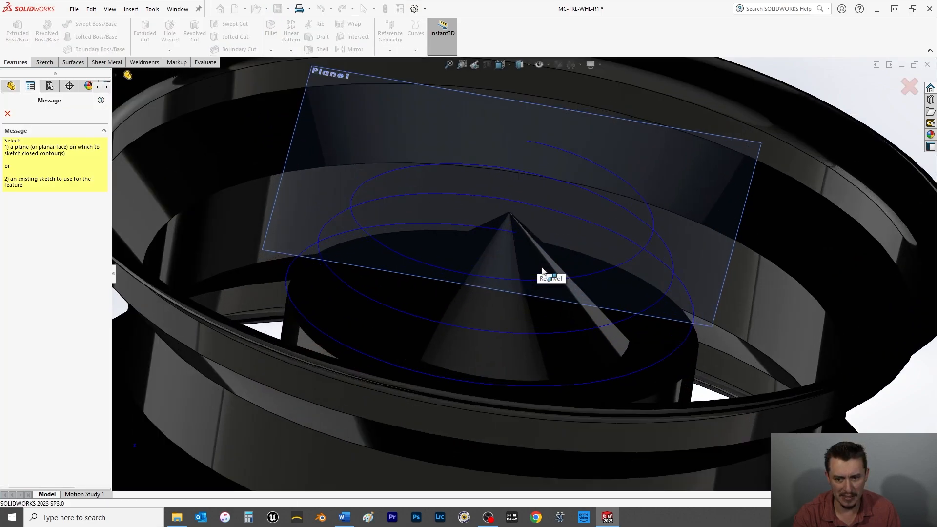
middle_click_drag(544, 267, 510, 285)
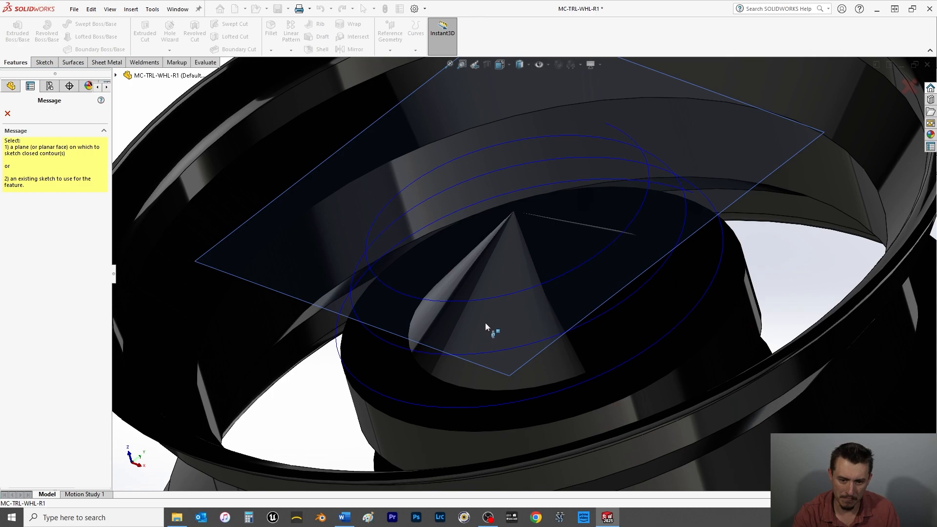
left_click(7, 114)
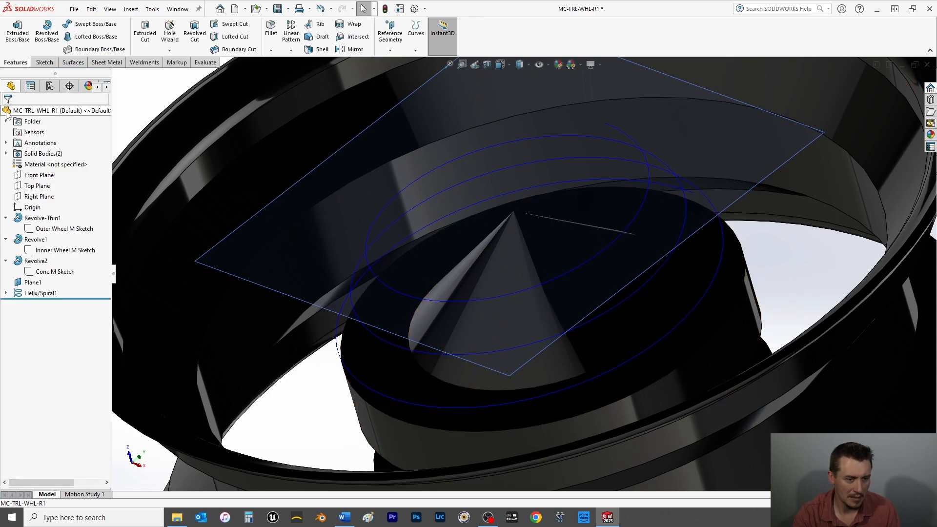
Try to start a Wrap feature with the cone revolve selected
left_click(35, 261)
left_click(351, 30)
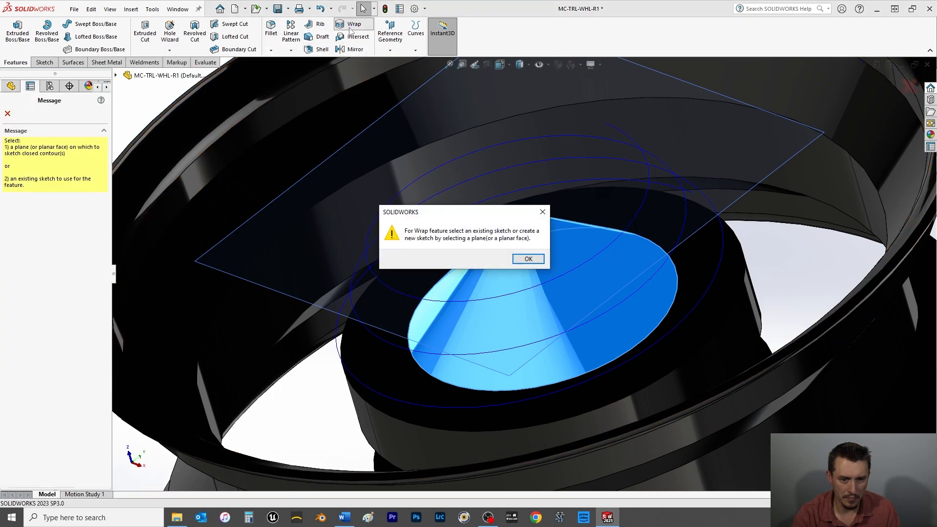
left_click(528, 259)
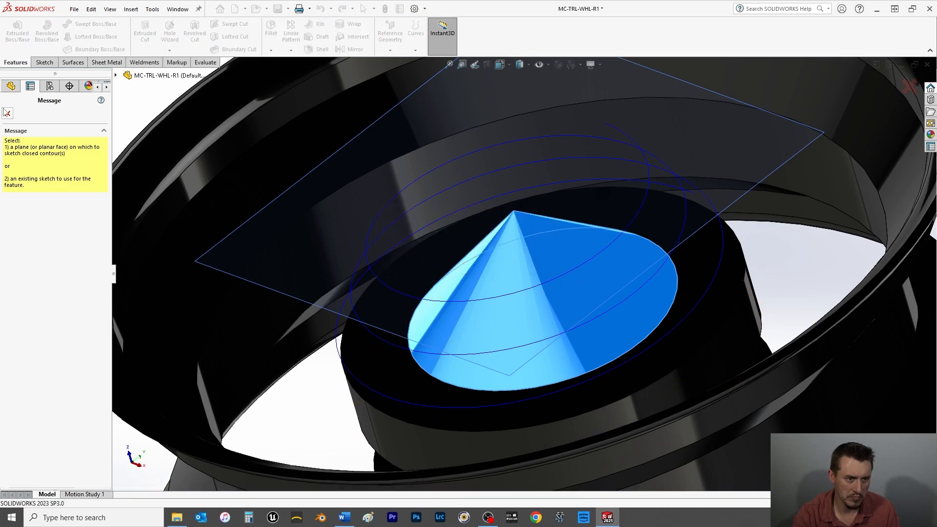
left_click(7, 113)
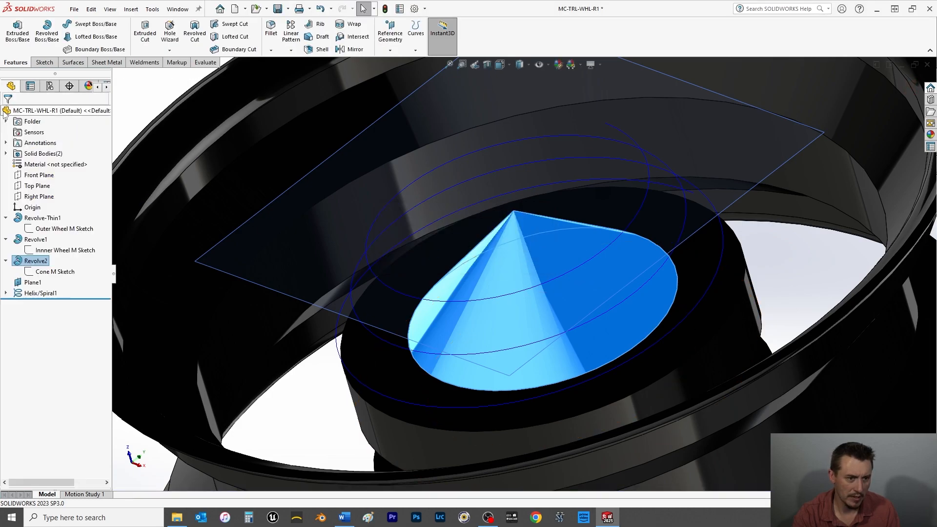
Try again to start a Wrap feature with the tapered helix selected
left_click(42, 294)
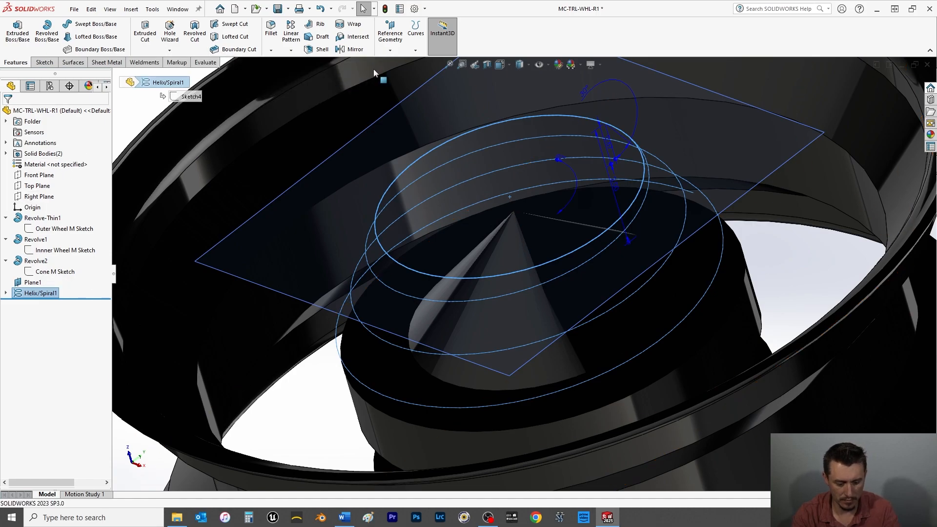
left_click(342, 24)
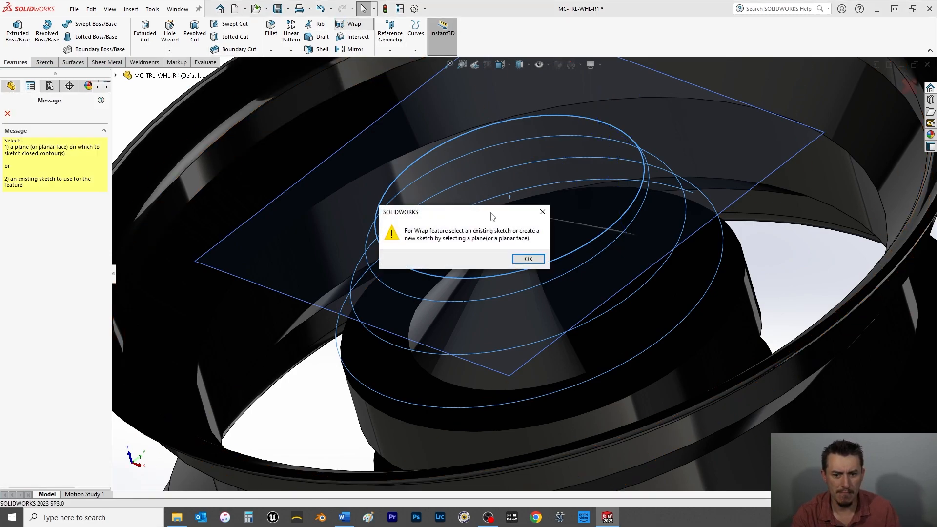
left_click(521, 262)
left_click(8, 113)
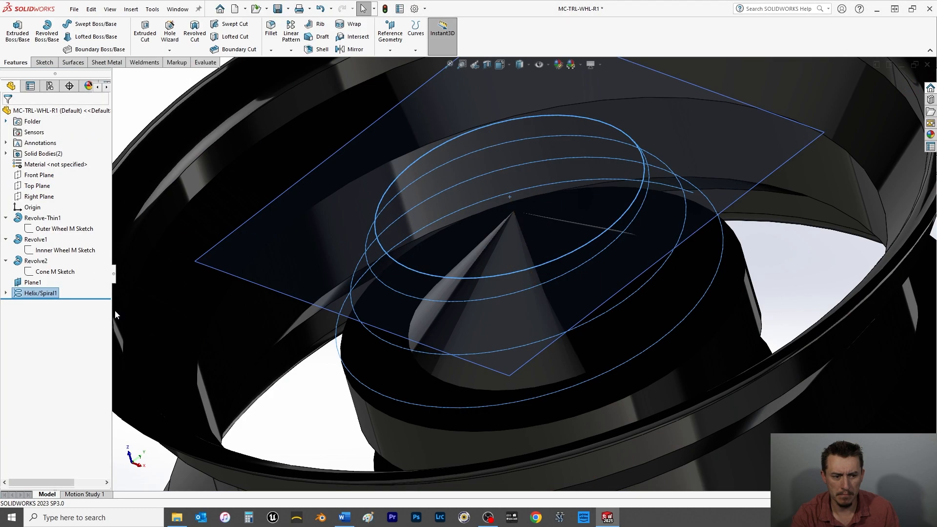
Try to start a Wrap feature from the cone revolve and exit the empty sketch opened on its face
key("f")
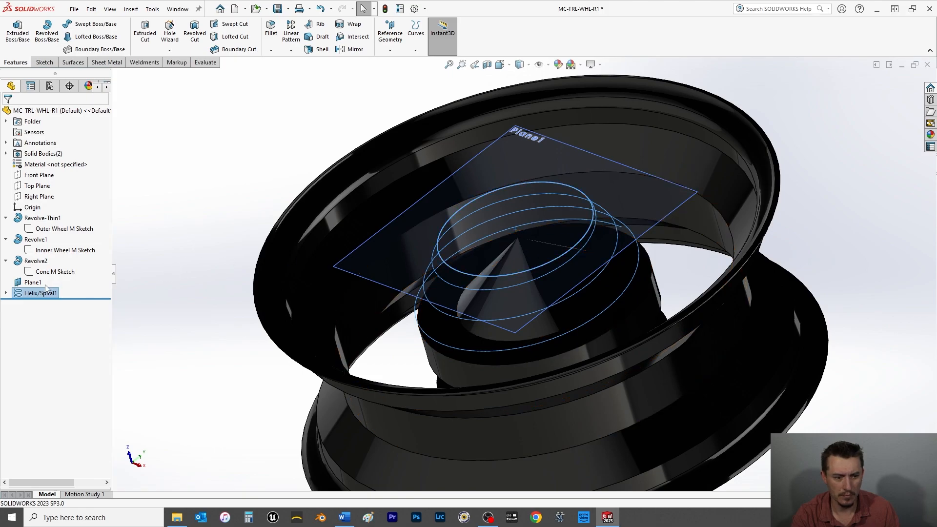
left_click(34, 262)
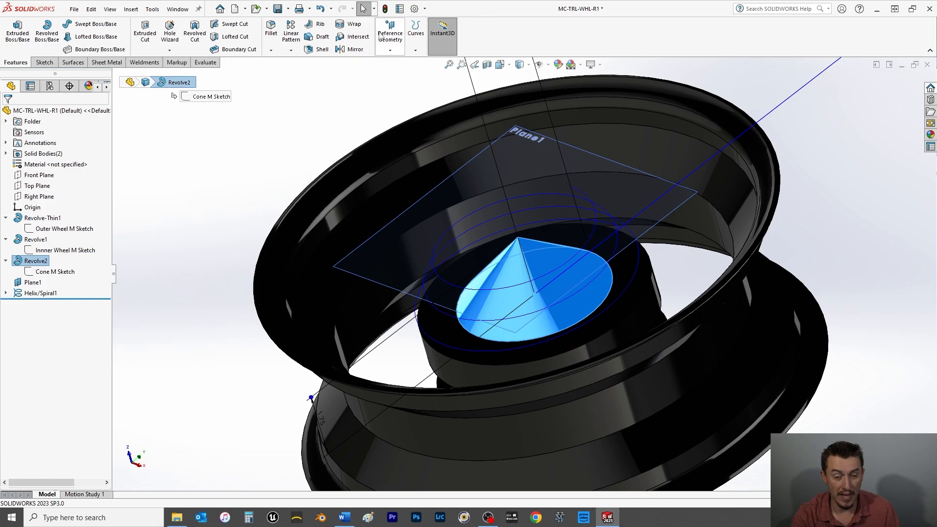
left_click(350, 24)
left_click(530, 261)
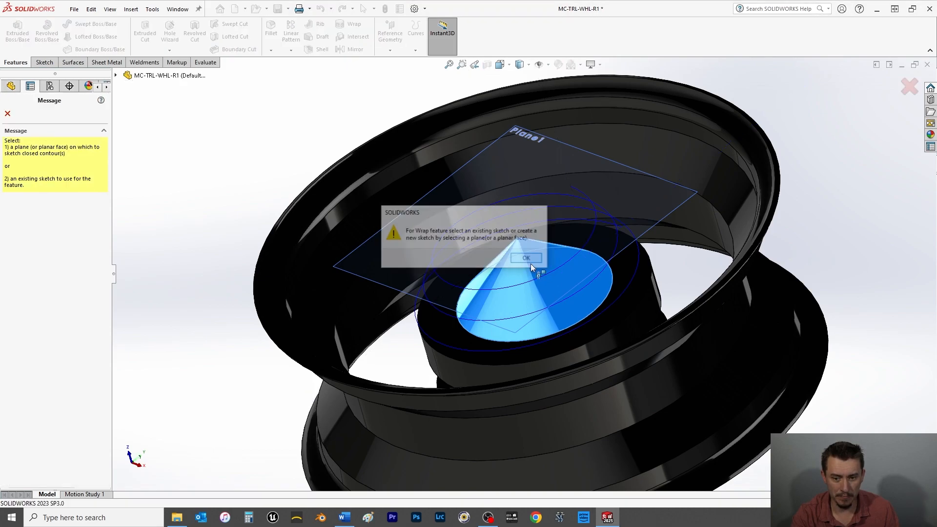
left_click(536, 264)
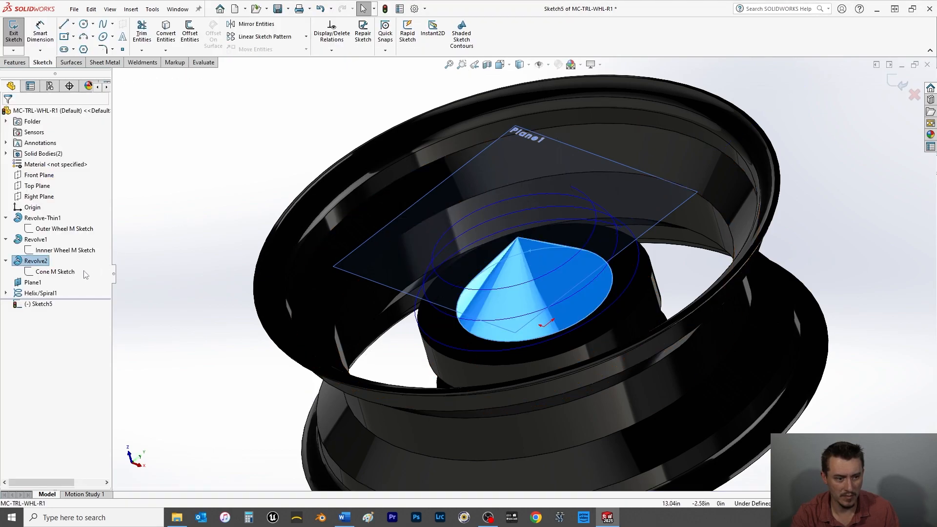
left_click(15, 63)
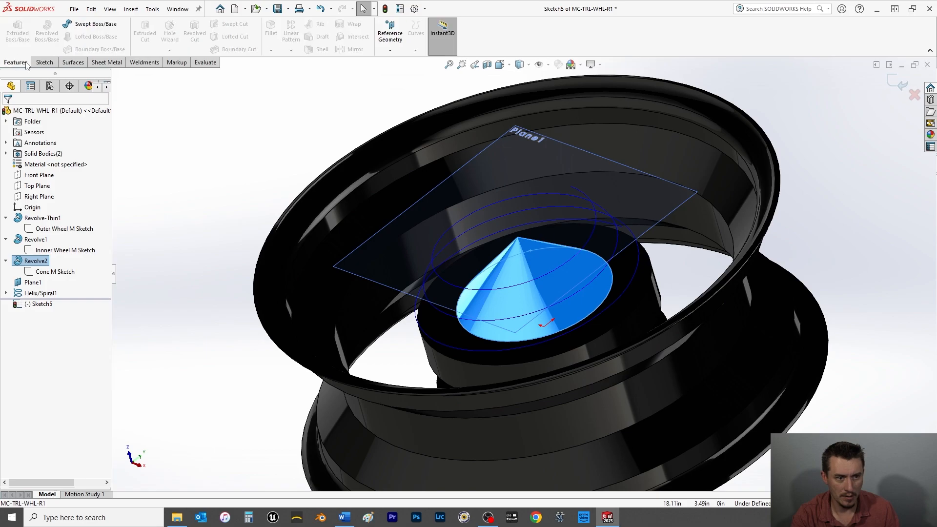
left_click(44, 63)
left_click(13, 28)
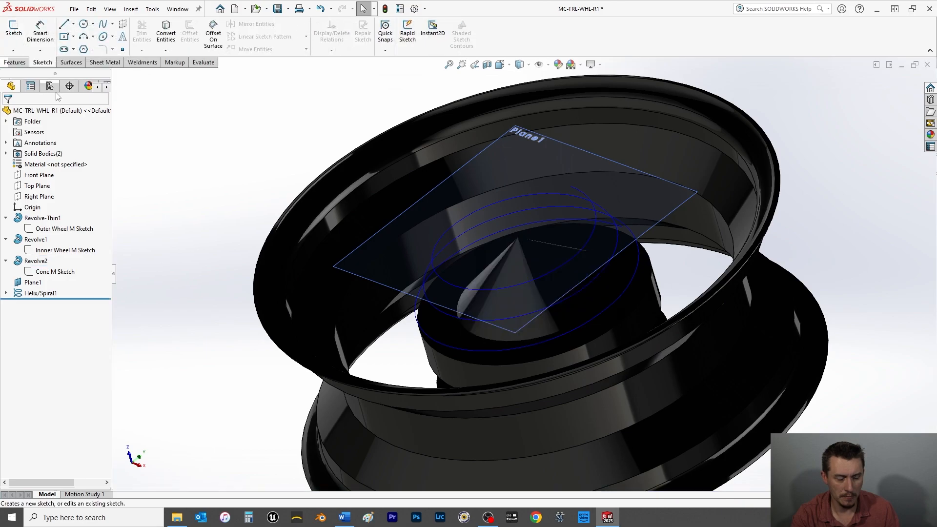
left_click(15, 63)
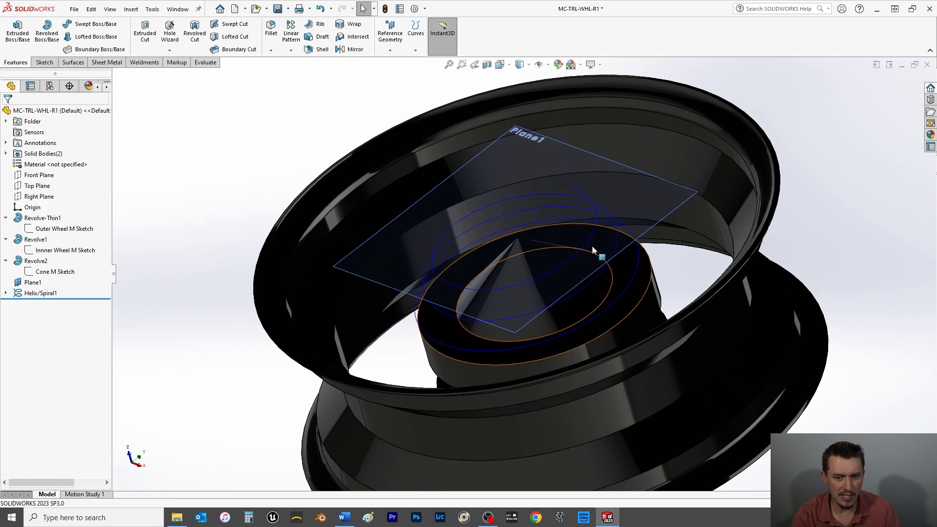
Try to start a Wrap feature with the cone's conical face selected
left_click(570, 273)
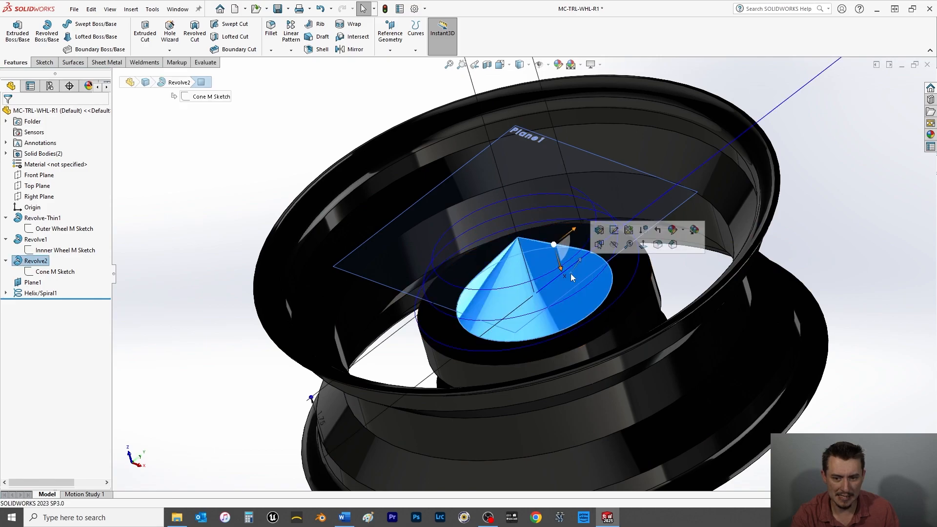
left_click(347, 25)
left_click(536, 262)
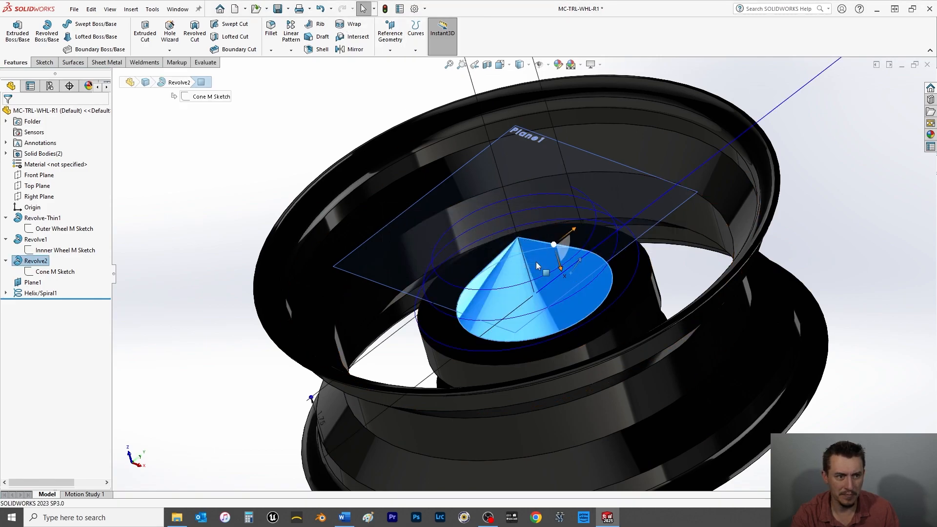
left_click(252, 146)
Delete the helix, its base circle sketch and the reference plane above the cone
key("f")
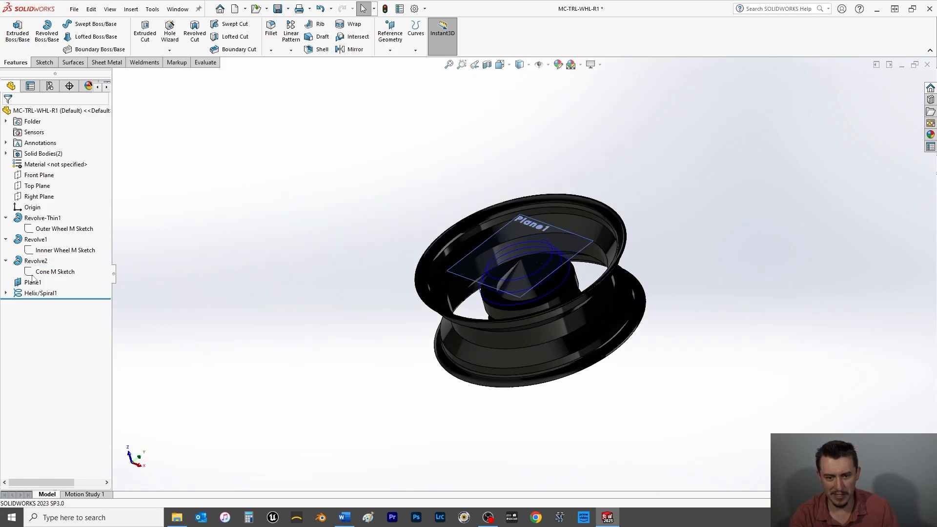
left_click(59, 293)
key("Delete")
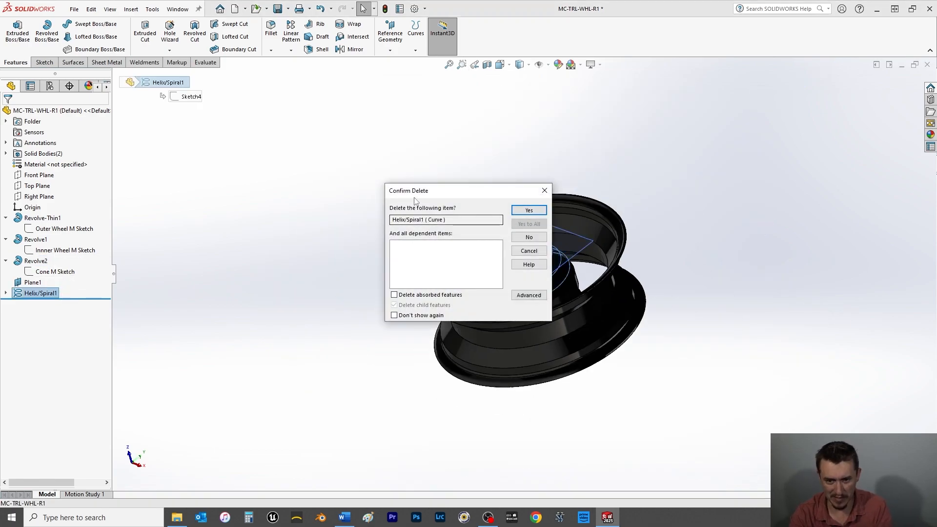
left_click(531, 210)
left_click(29, 293)
key("Delete")
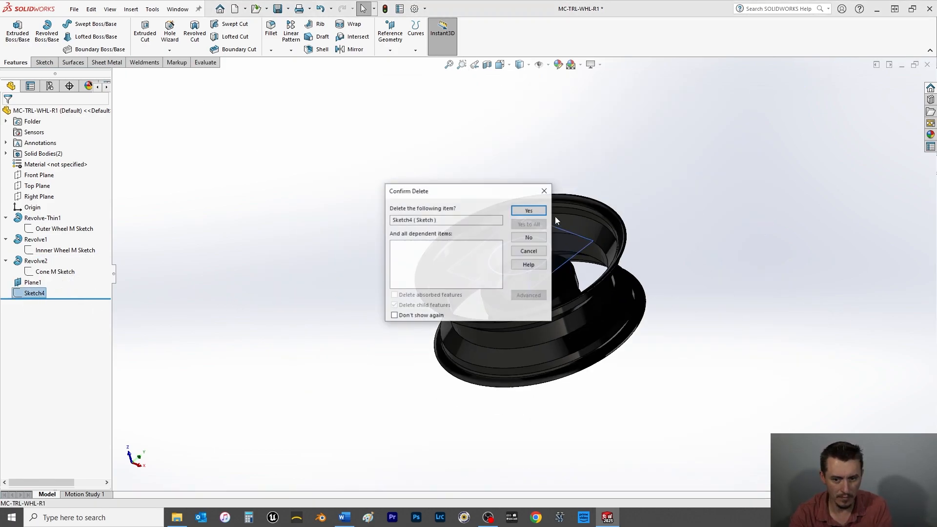
left_click(530, 209)
left_click(34, 284)
key("Delete")
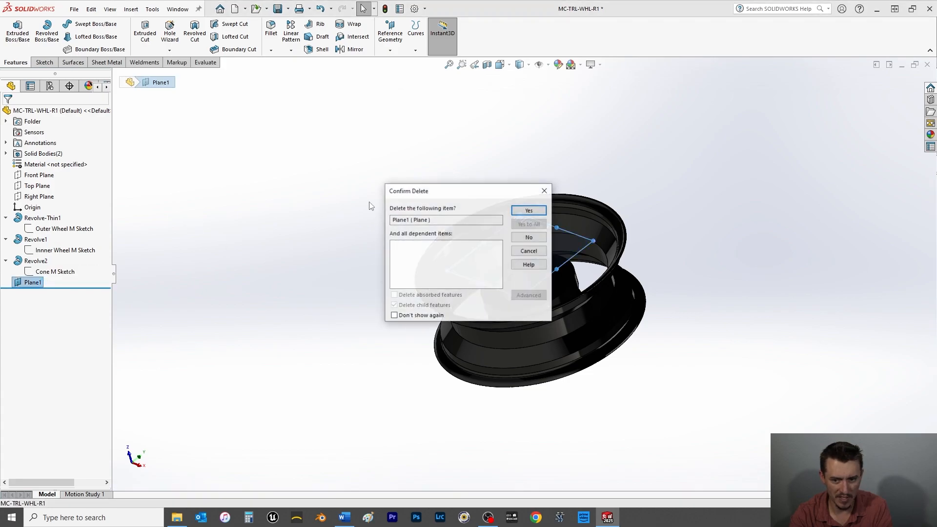
left_click(529, 210)
Start a fillet on the circular edge at one side of the groove floor in the centre body
middle_click_drag(306, 253, 297, 425)
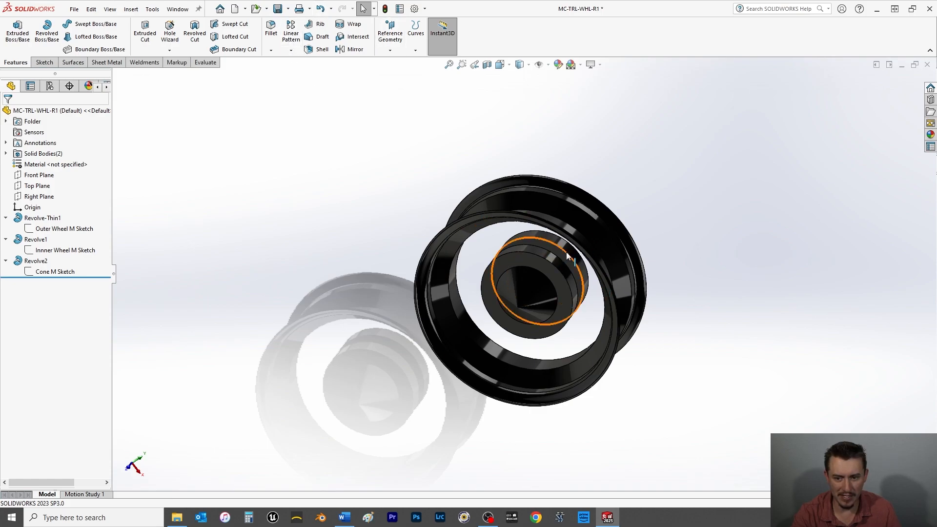
left_click(271, 28)
scroll(569, 297, "down", 3)
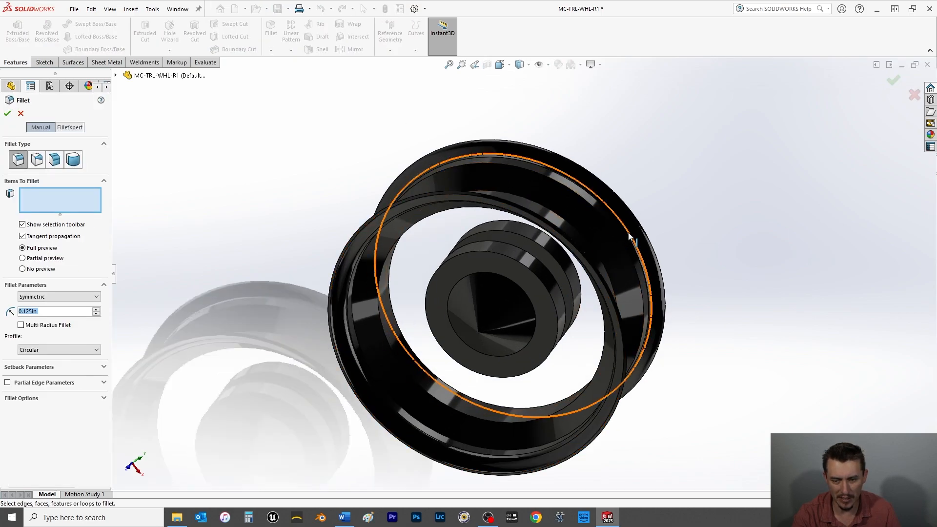
scroll(560, 320, "down", 8)
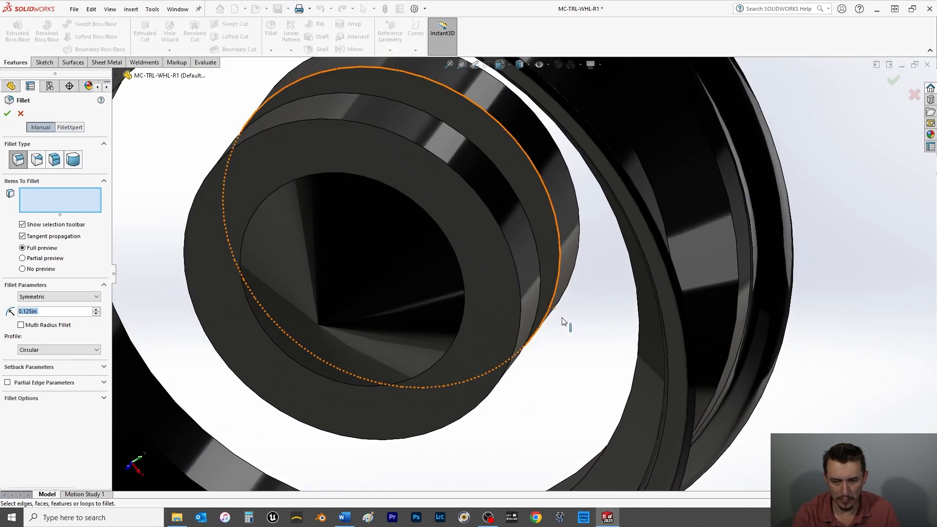
scroll(537, 274, "down", 8)
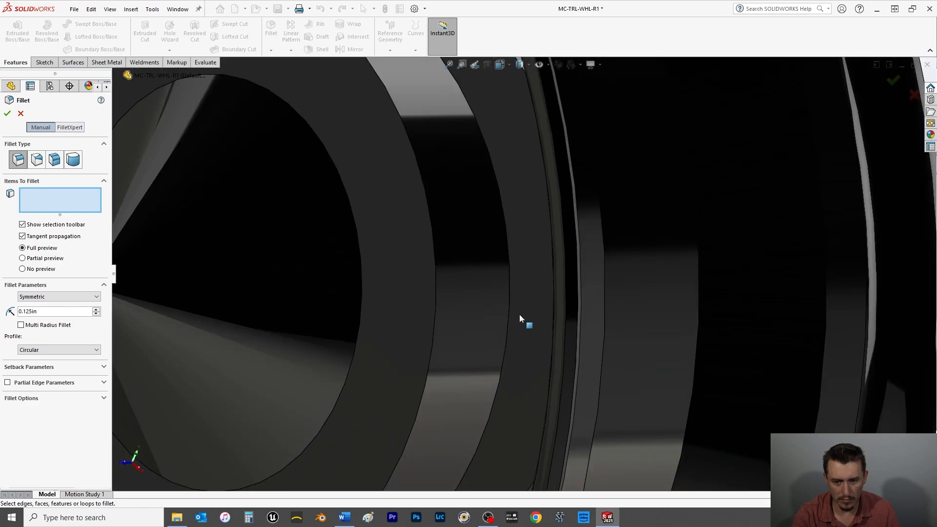
scroll(508, 307, "down", 4)
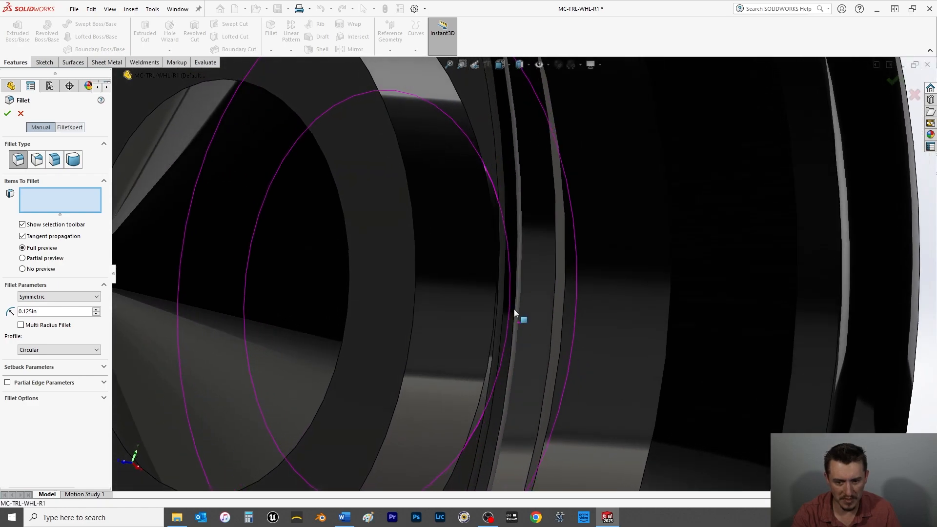
scroll(491, 188, "up", 3)
left_click(497, 199)
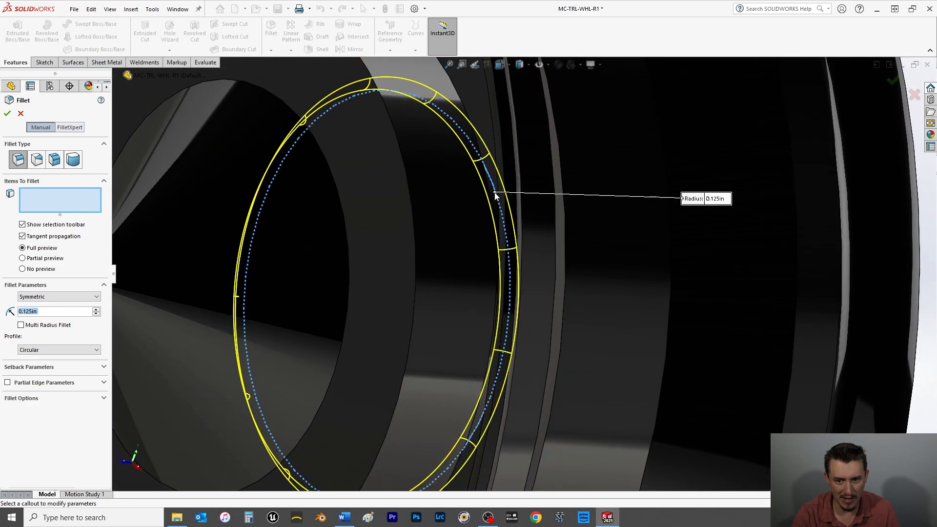
Add the edge on the opposite side of the groove floor and apply the fillet with a 0.25 in radius
scroll(488, 220, "down", 6)
scroll(459, 242, "up", 8)
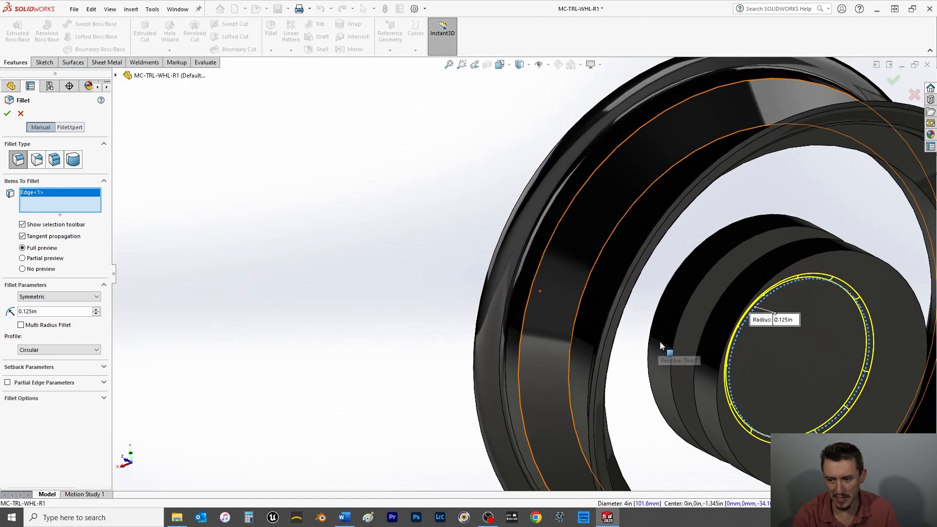
middle_click_drag(678, 333, 698, 348)
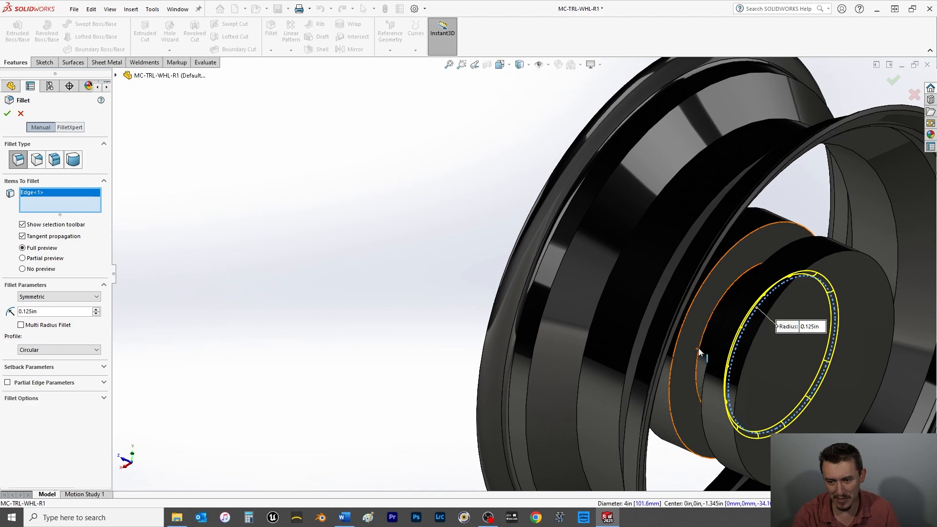
left_click(698, 349)
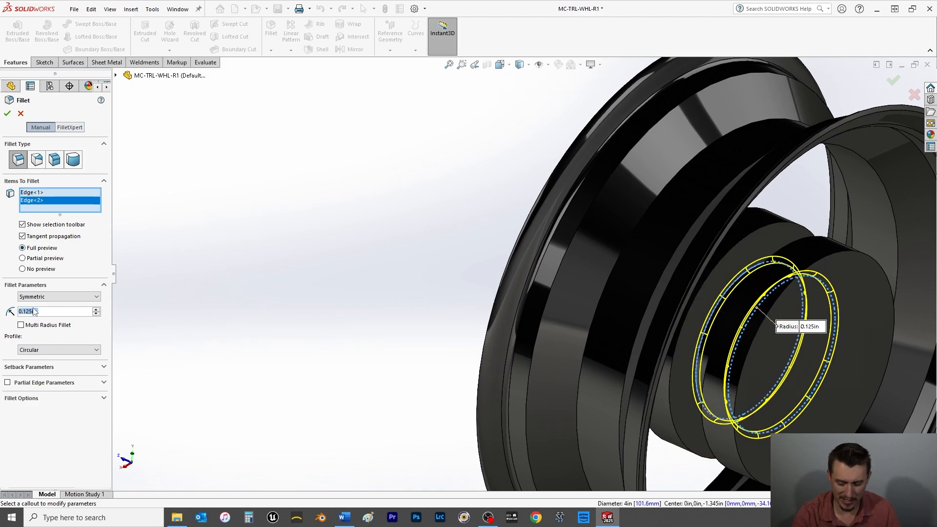
type("0.25")
key("Return")
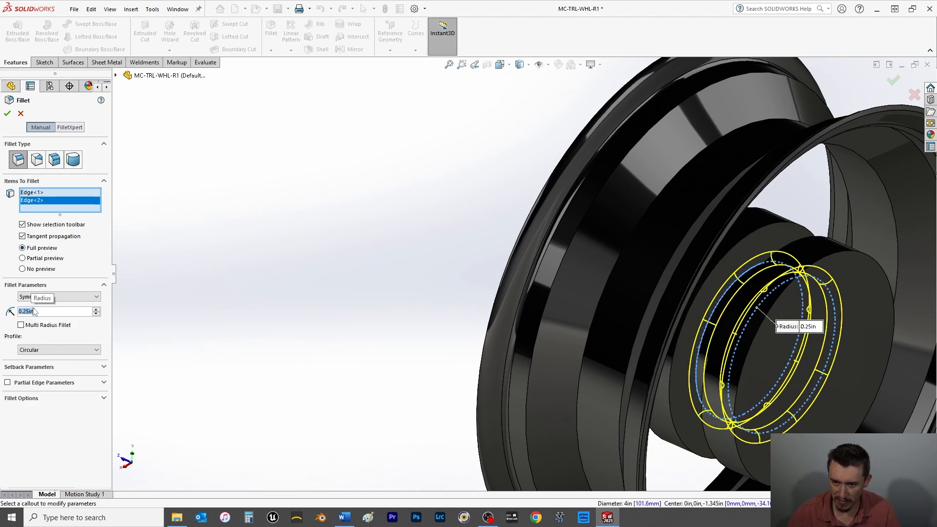
left_click(7, 114)
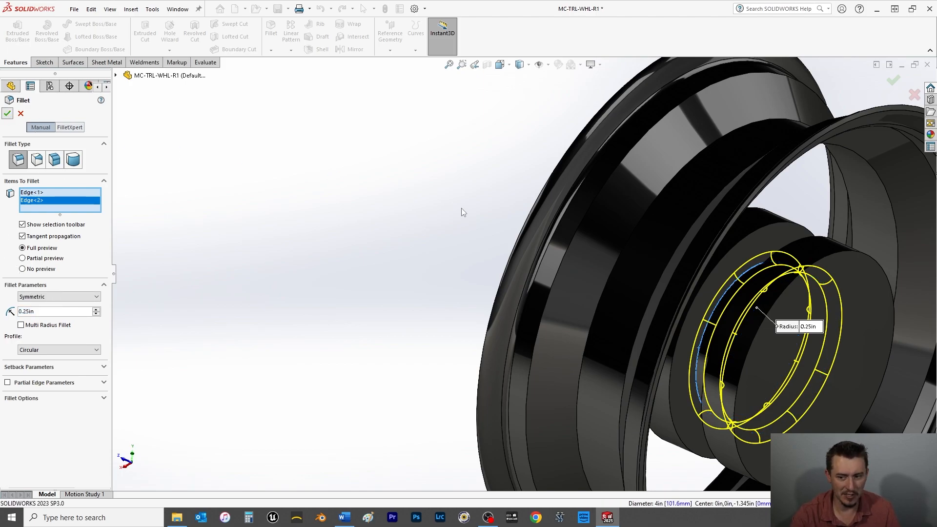
Open the Innner Wheel M Sketch of the centre body for editing
key("f")
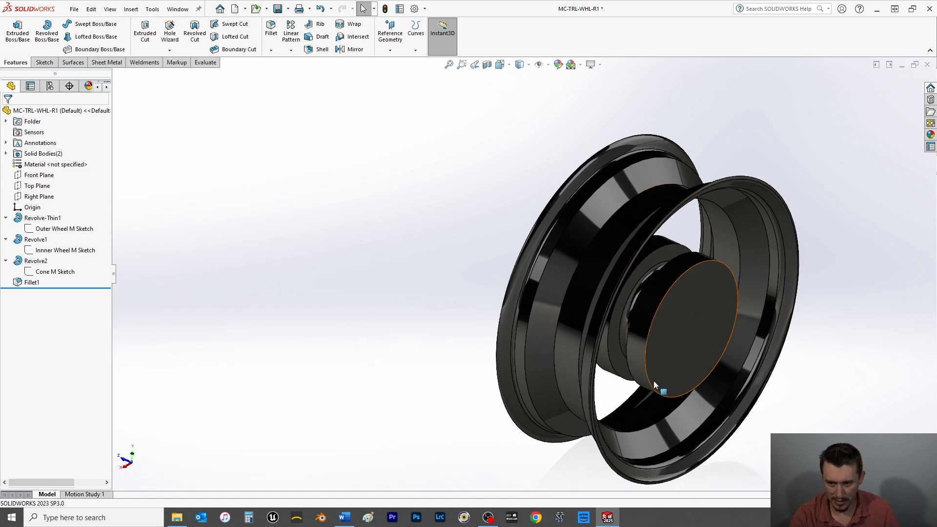
middle_click_drag(654, 382, 612, 310)
left_click(643, 259)
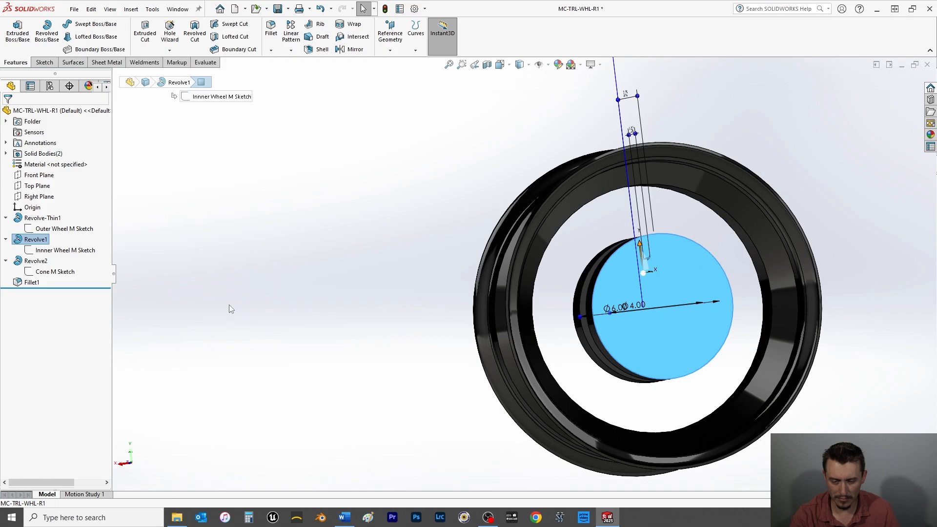
left_click(244, 294)
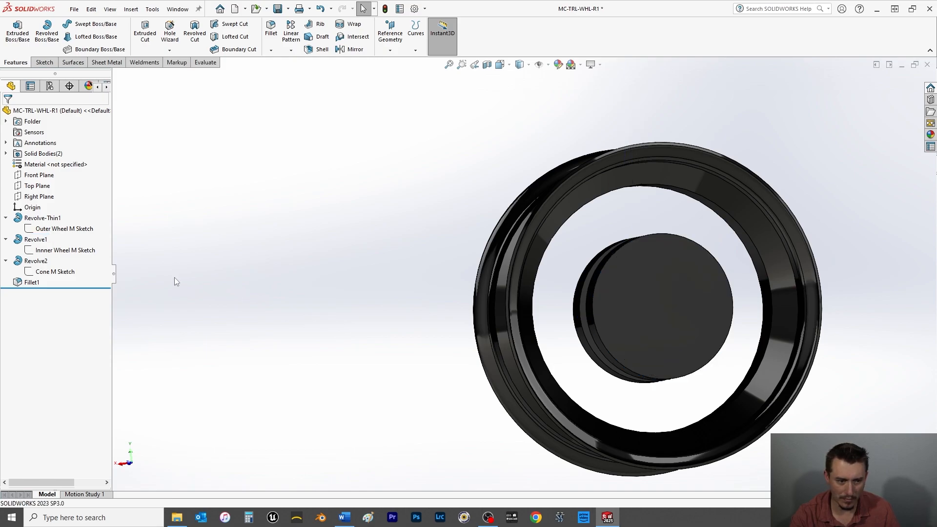
left_click(65, 249)
left_click(59, 222)
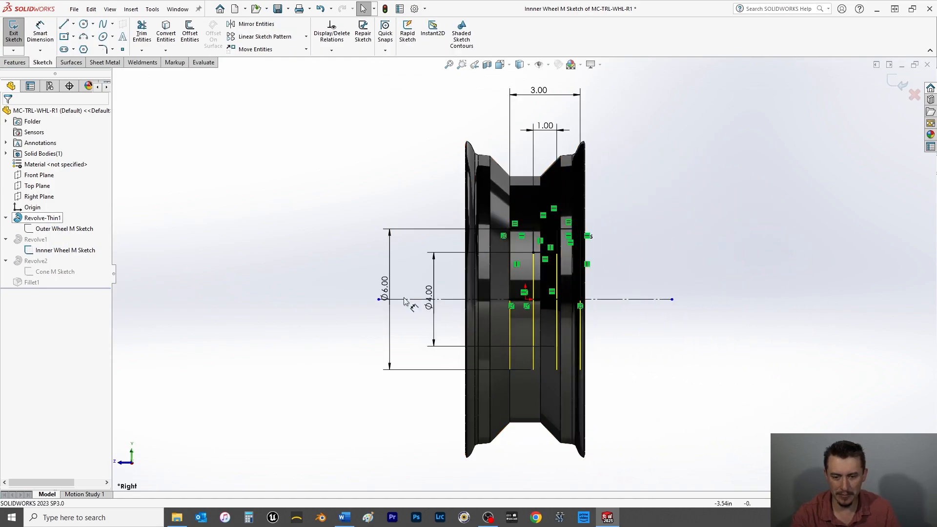
Display the model with hidden lines removed and delete the equal relation between the two upper horizontal lines beside the groove
scroll(557, 247, "down", 4)
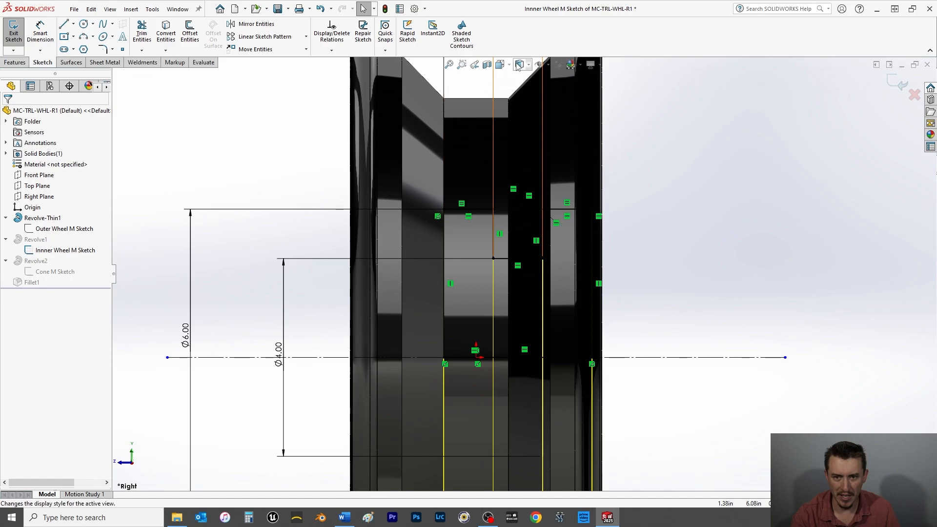
left_click(528, 65)
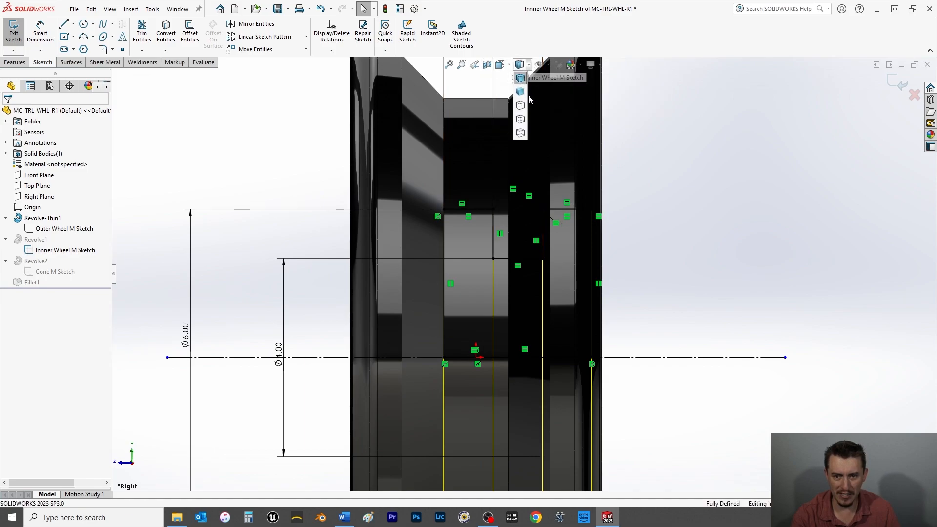
left_click(521, 106)
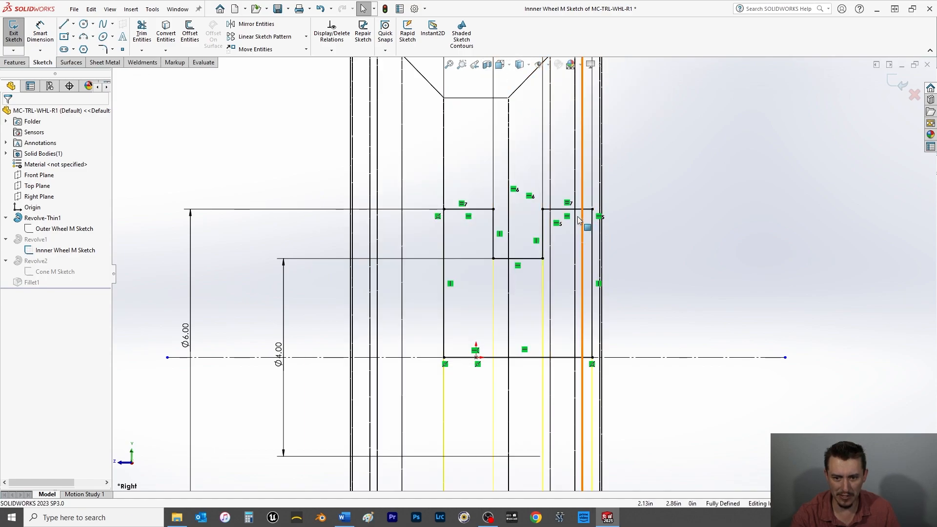
left_click(566, 203)
key("Delete")
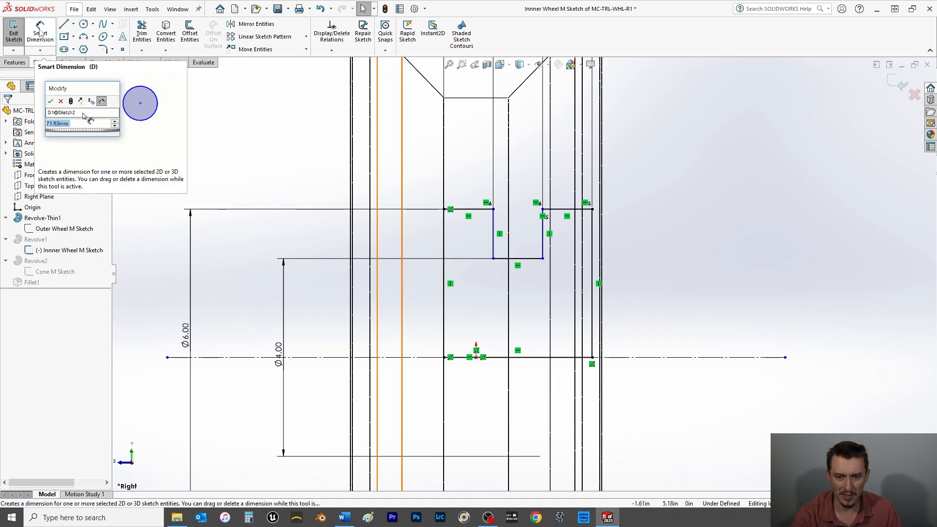
left_click(40, 32)
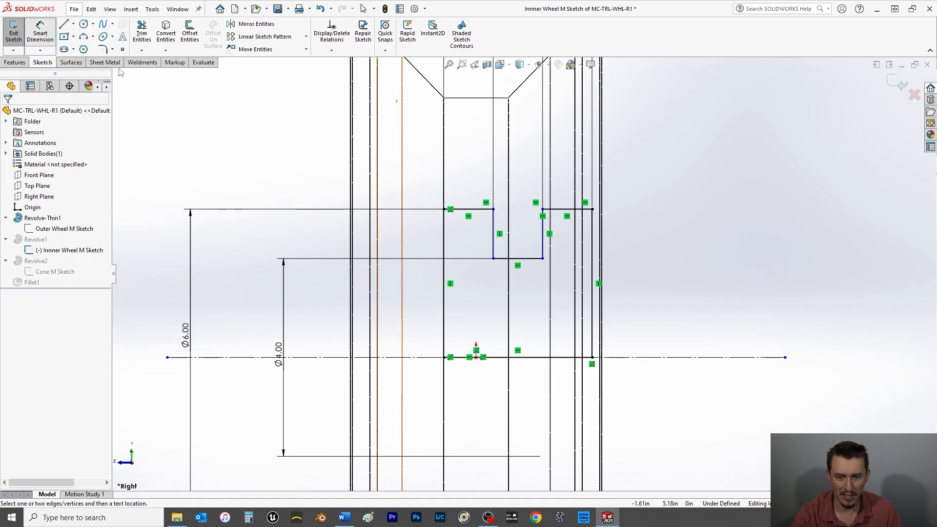
left_click(569, 211)
left_click(688, 358)
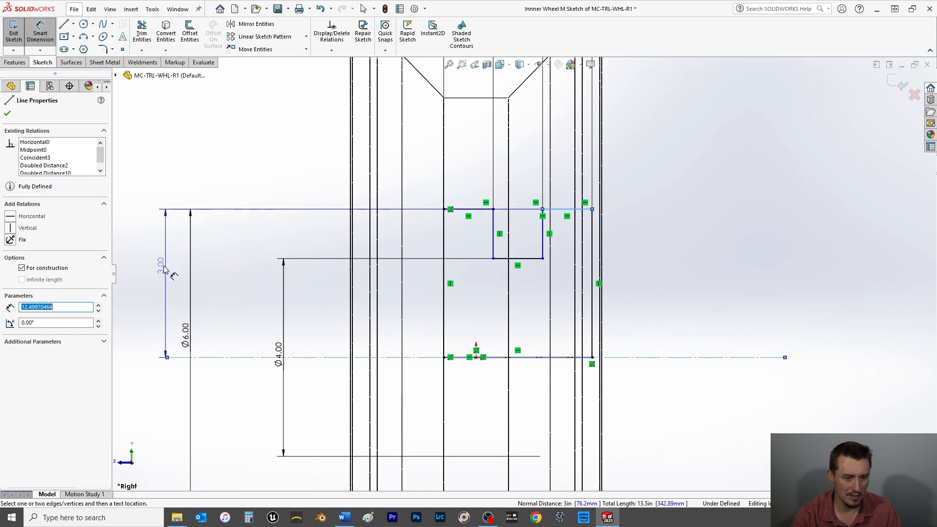
left_click(134, 383)
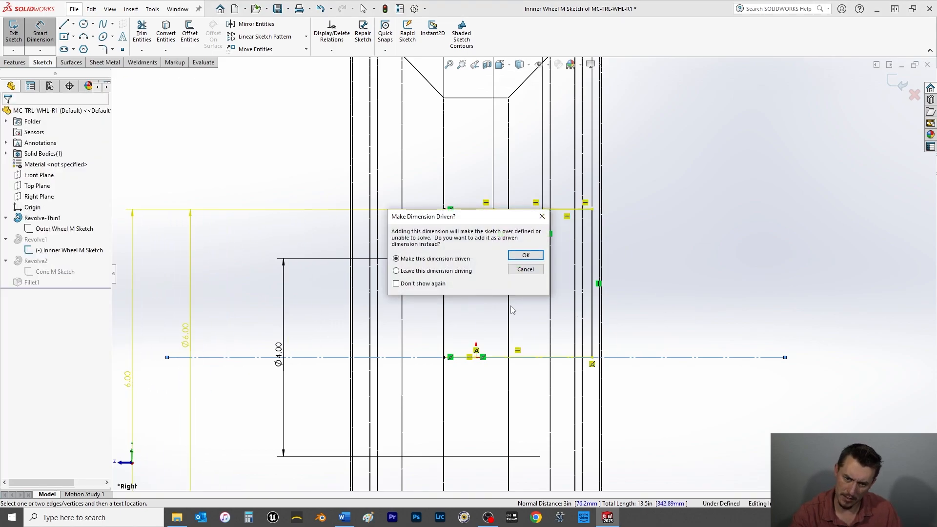
left_click(523, 271)
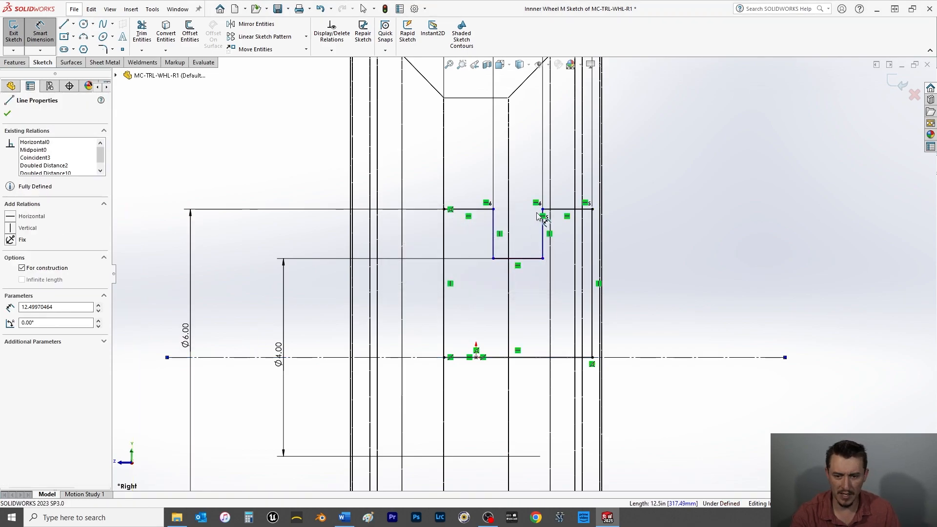
key("Escape")
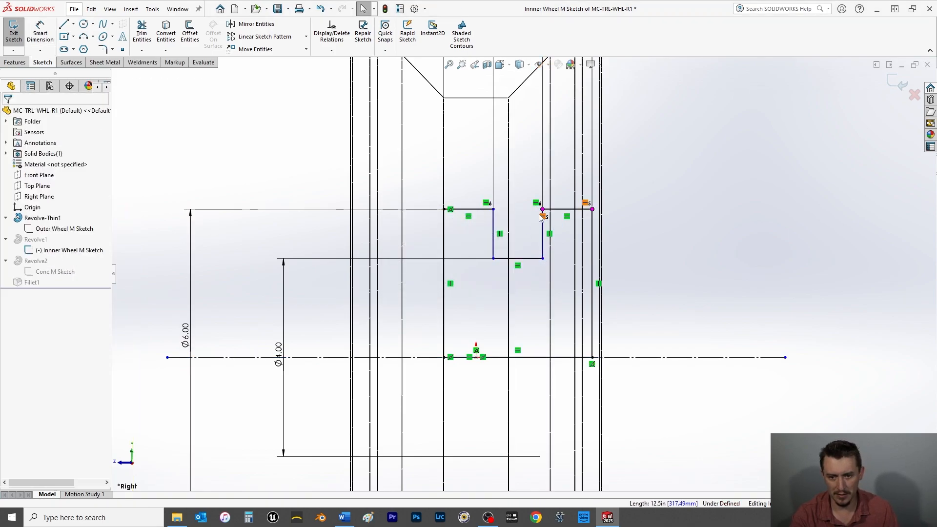
Add an equal relation between the two upper horizontal lines on either side of the groove
left_click(566, 210)
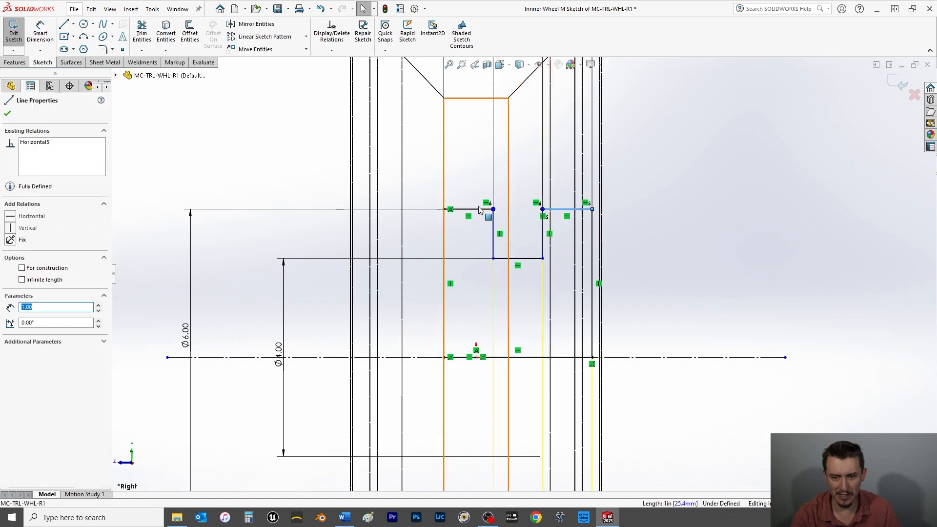
left_click(469, 209, "ctrl")
left_click(10, 331)
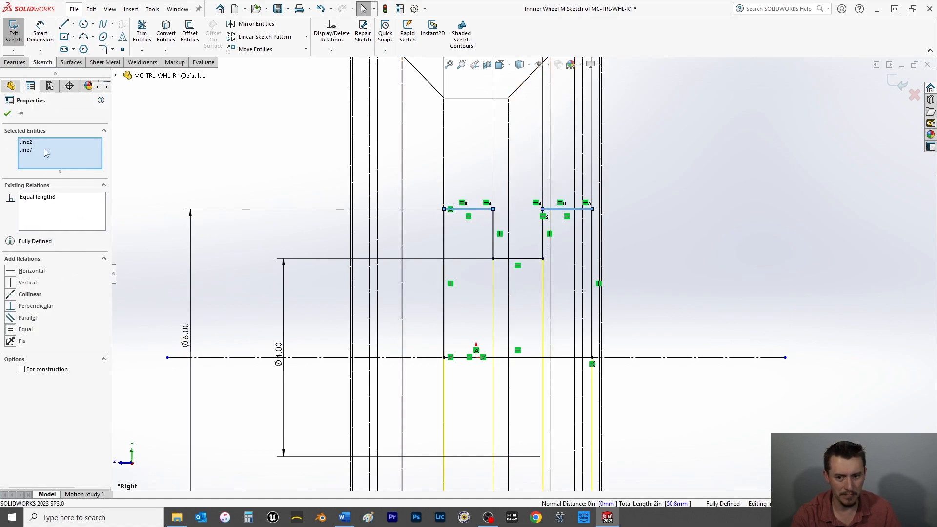
left_click(6, 116)
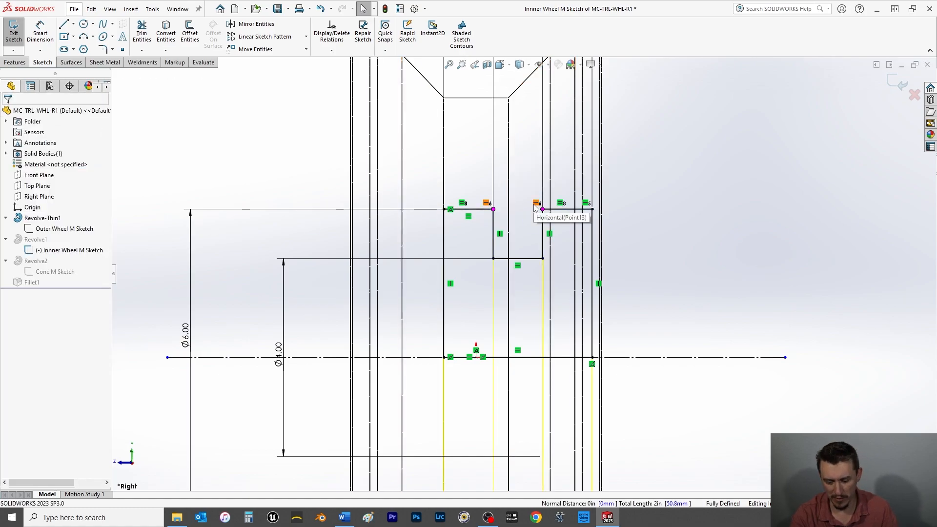
Delete the two horizontal point relations that hold the line on the +X-side shoulder level with the opposite shoulder of the groove
left_click(536, 203)
key("Delete")
left_click(543, 216)
key("Delete")
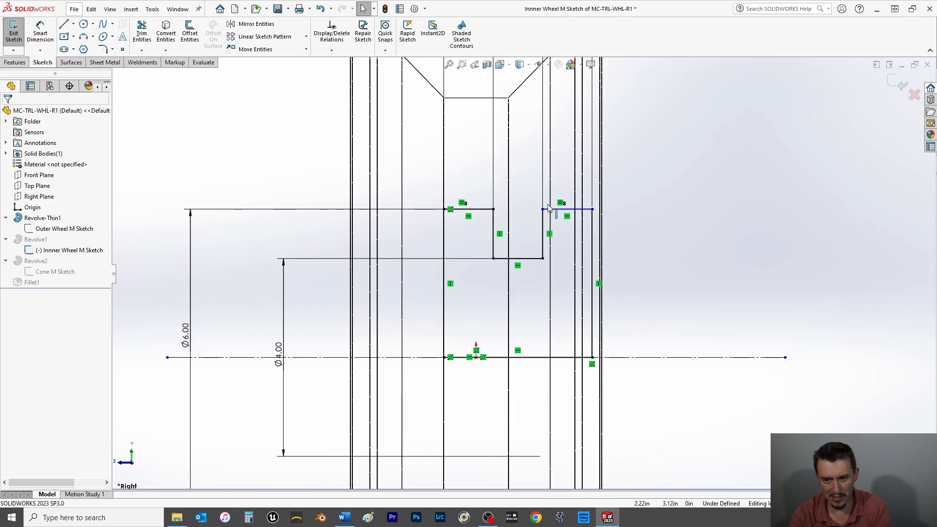
Dimension the diameter of the freed upper shoulder line about the horizontal centreline as 8 in
left_click(45, 40)
left_click(568, 209)
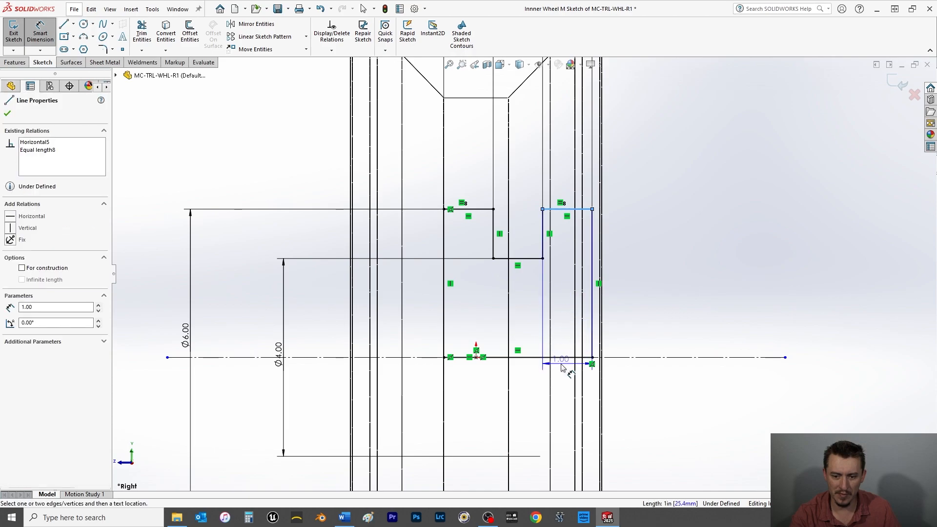
left_click(617, 357)
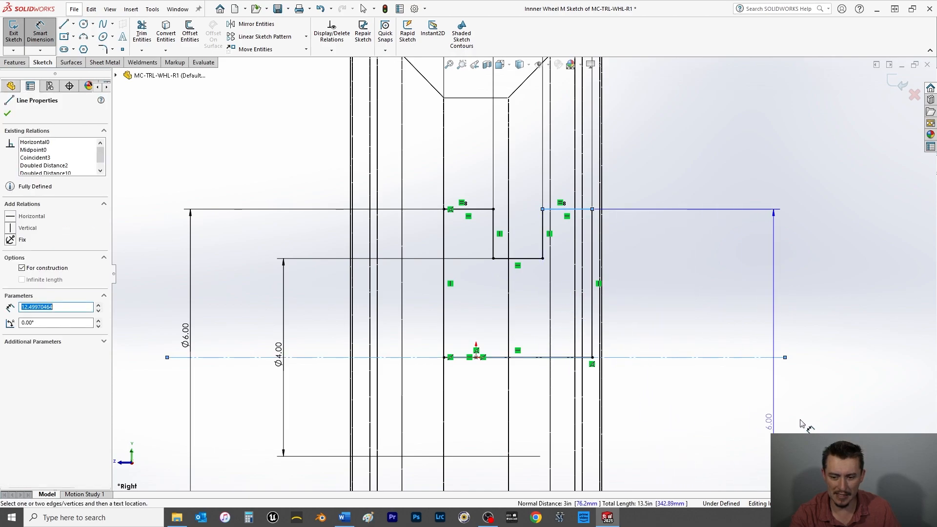
left_click(820, 425)
type("8")
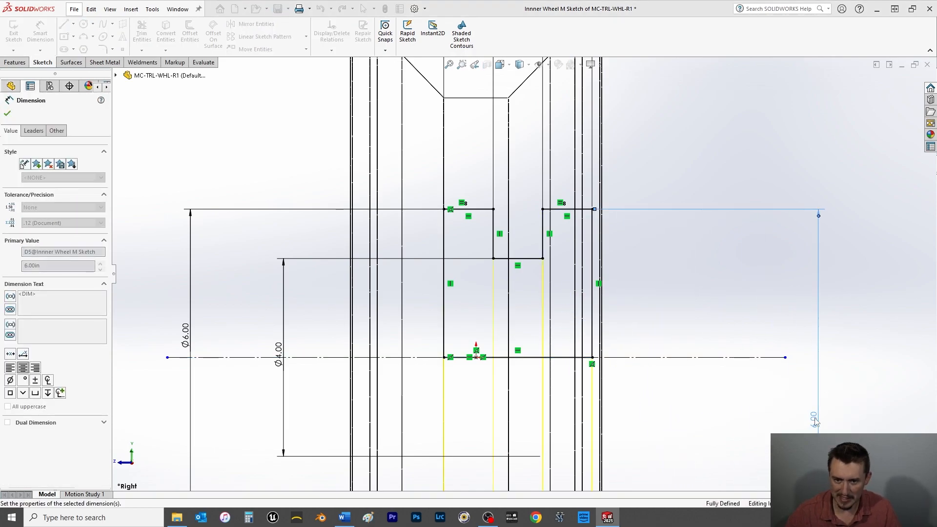
key("Return")
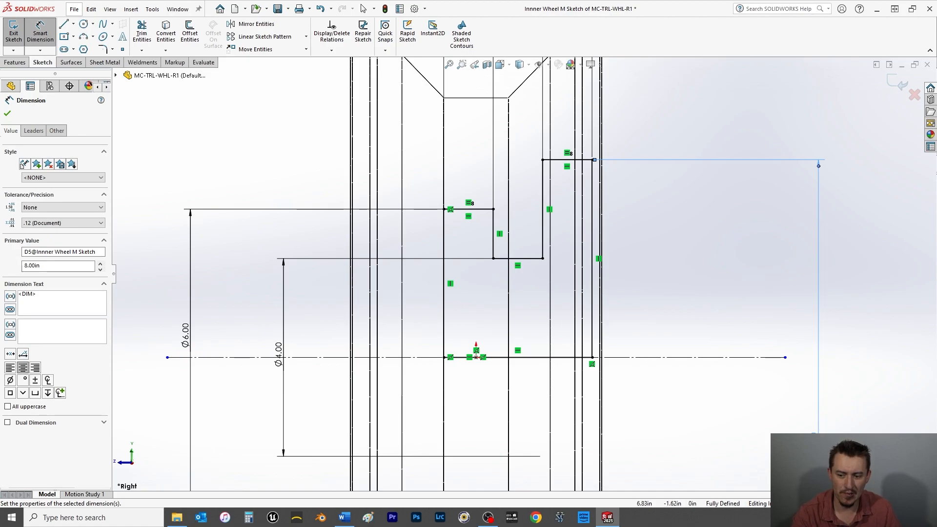
Set the new shoulder diameter to 8.5 in and finish dimensioning
double_click(811, 440)
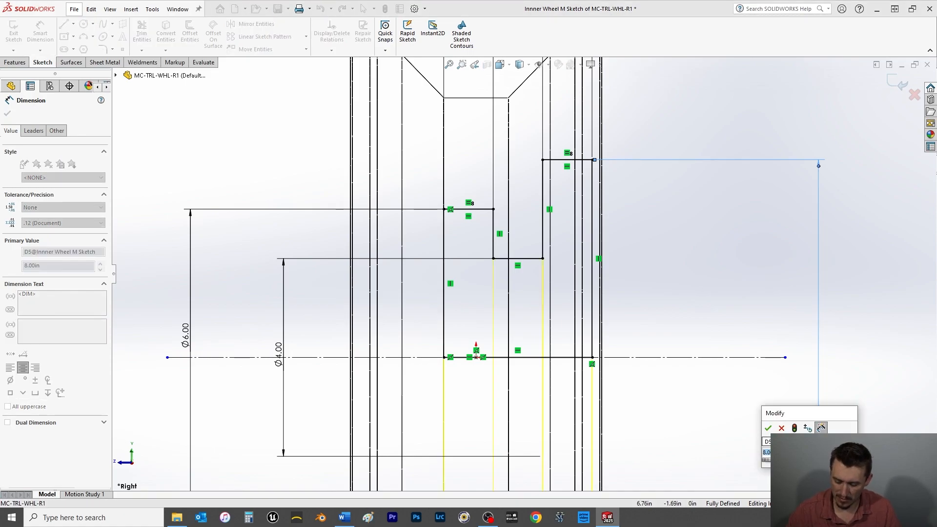
type("8.5")
key("Return")
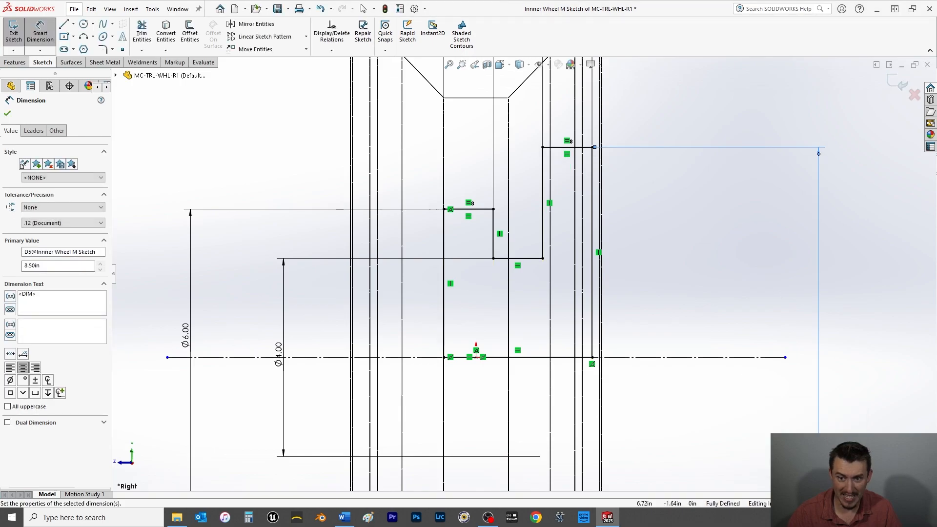
left_click(7, 114)
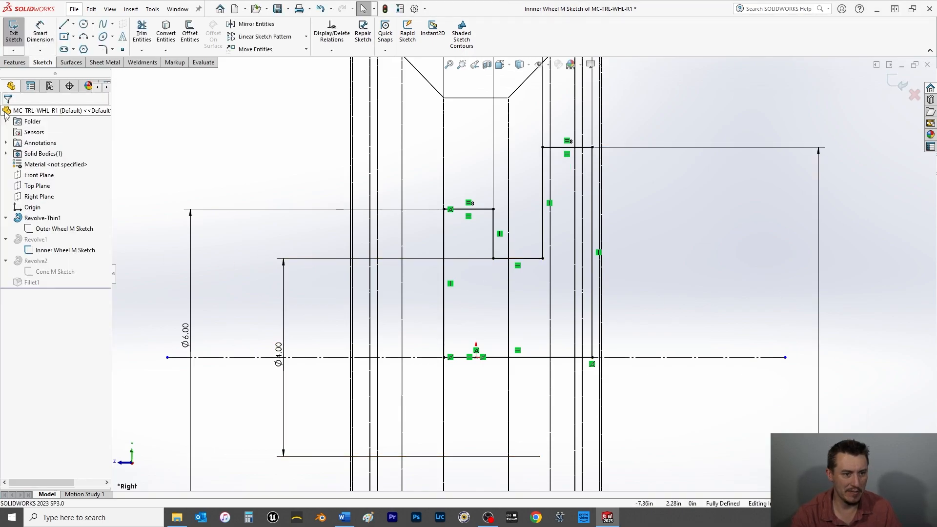
Exit the inner wheel sketch to rebuild the centre body and return the model to a shaded display
left_click(14, 35)
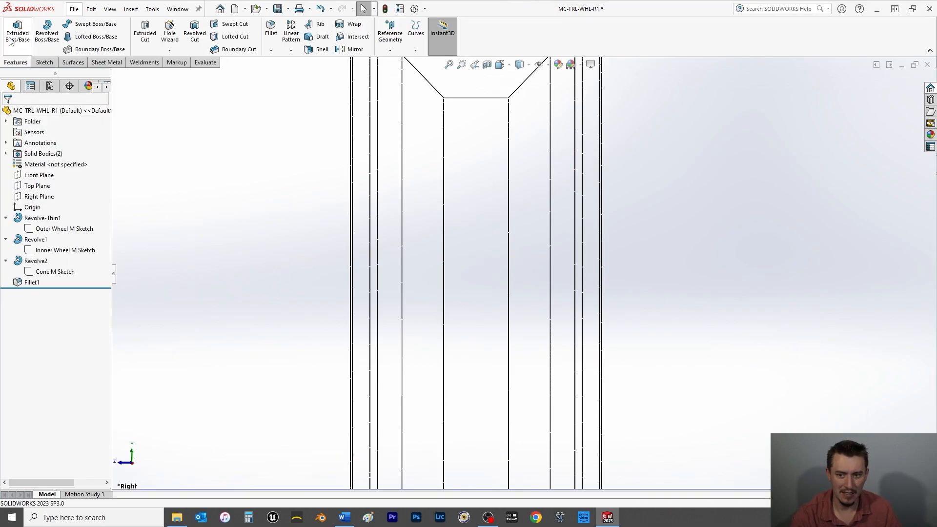
left_click(548, 65)
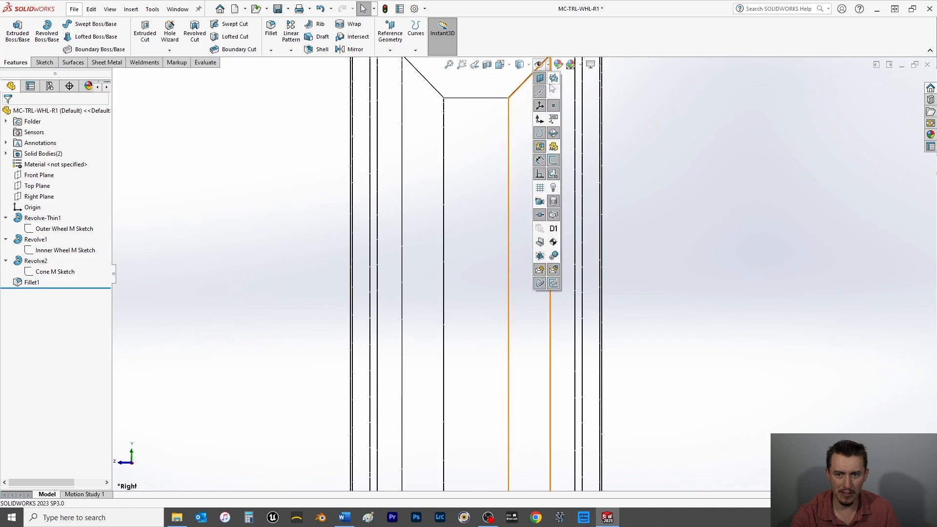
left_click(530, 66)
left_click(521, 91)
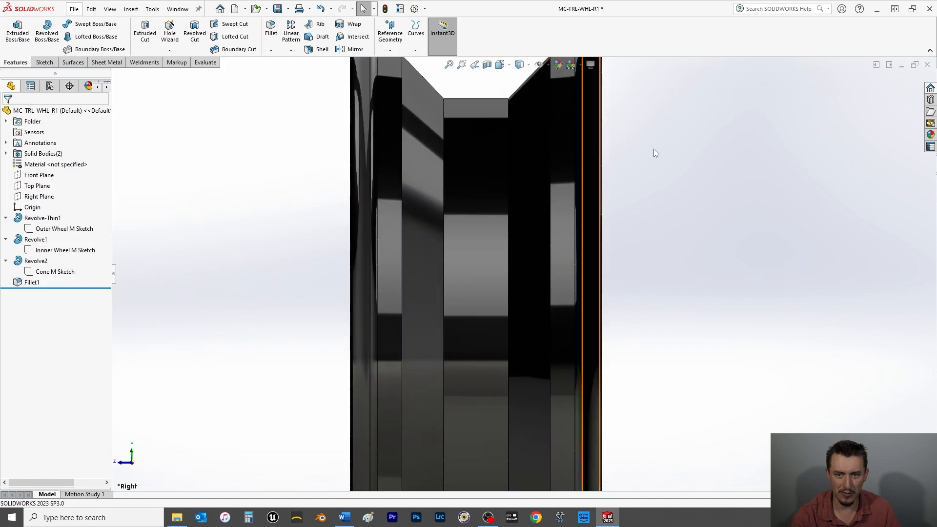
View the flat end face of the centre body's larger flange straight on and start a new sketch on it
middle_click_drag(706, 212, 708, 235)
left_click(707, 235)
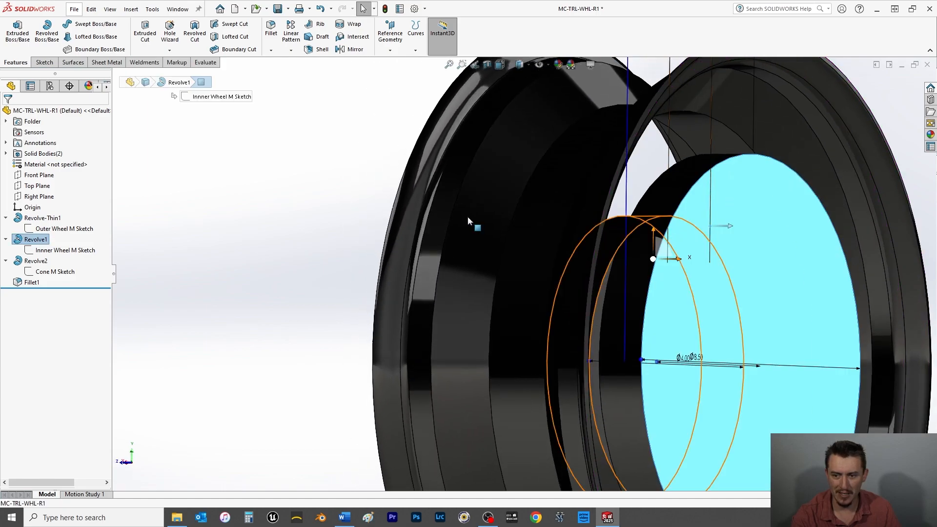
key("ctrl+8")
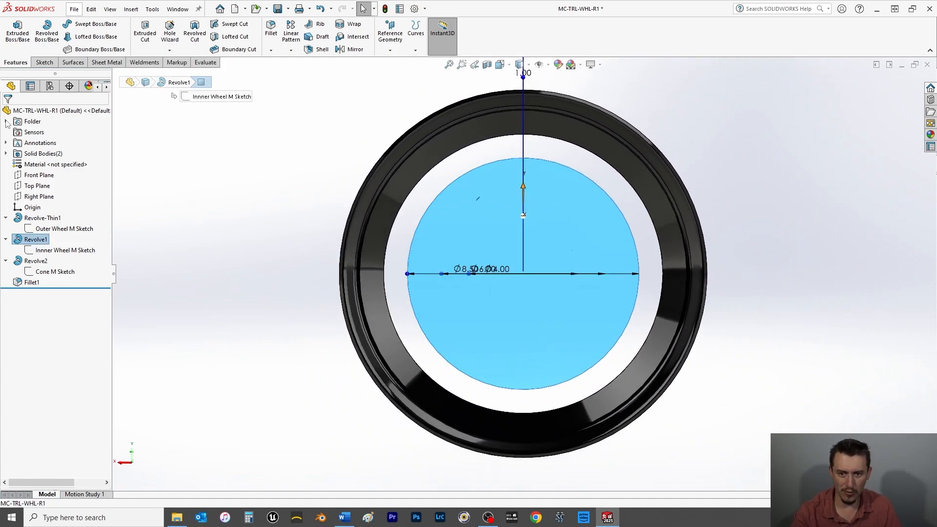
left_click(136, 257)
left_click(498, 218)
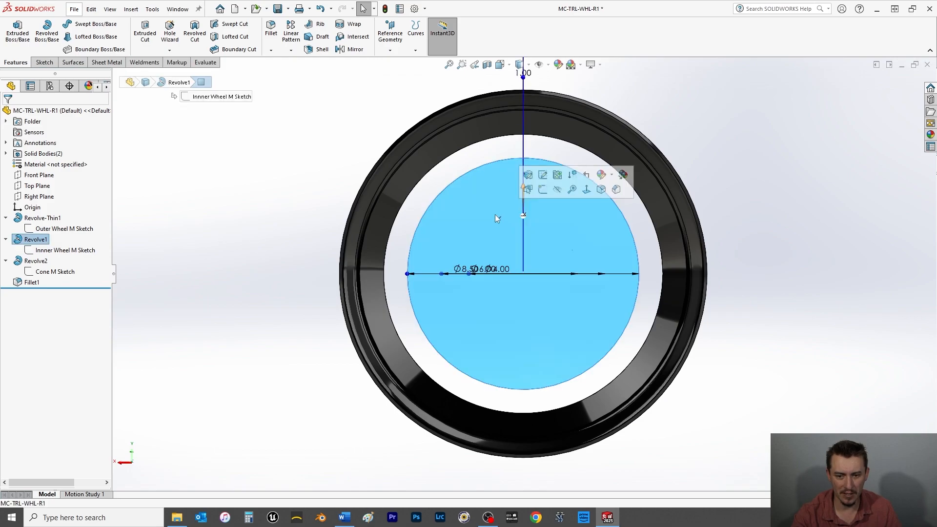
left_click(44, 63)
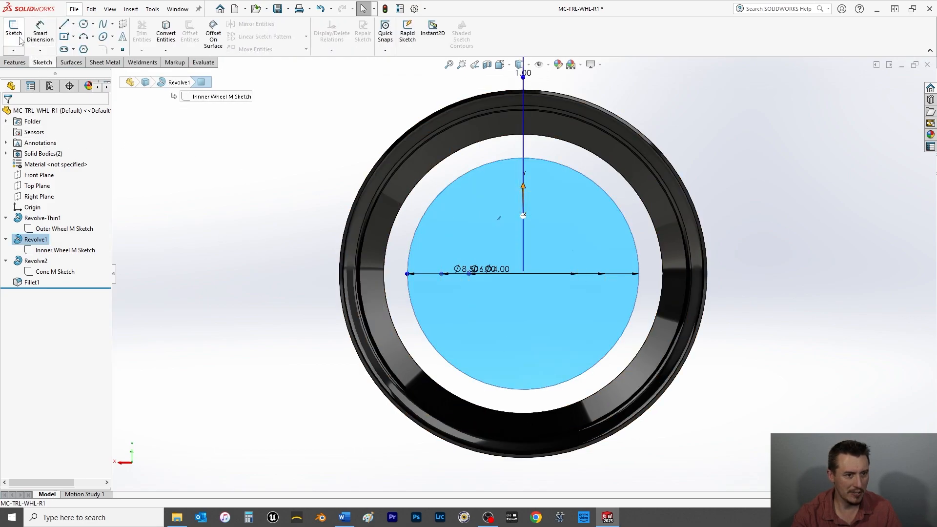
left_click(17, 35)
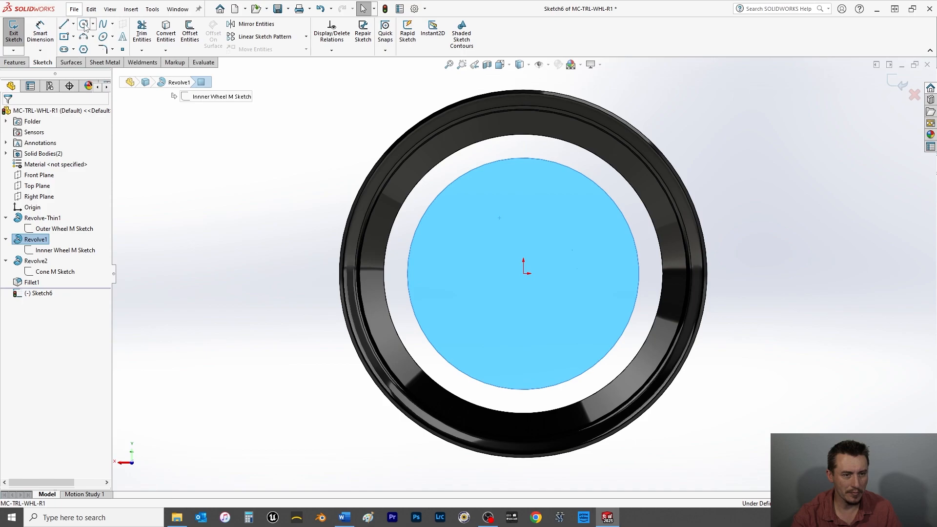
Sketch a circle about 6.2 in in diameter centred on the origin and convert it to construction geometry
left_click(84, 25)
left_click(524, 272)
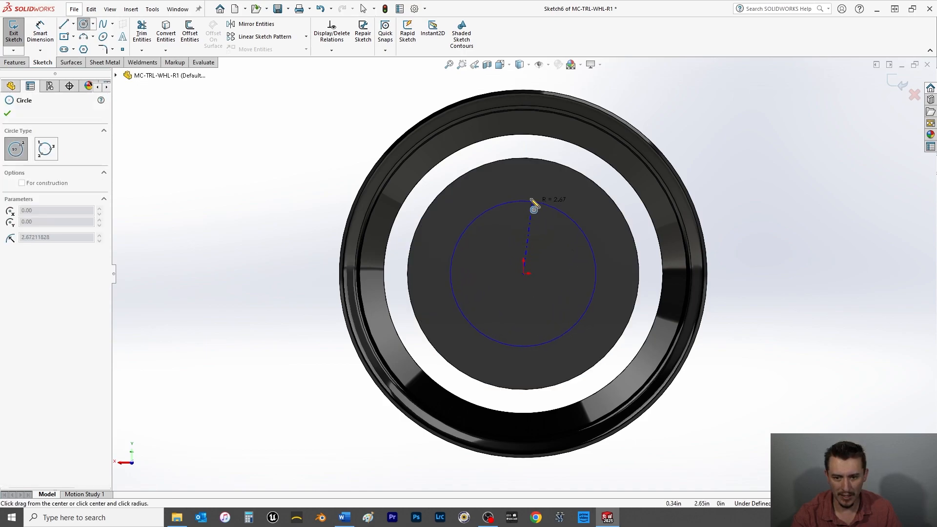
left_click(482, 200)
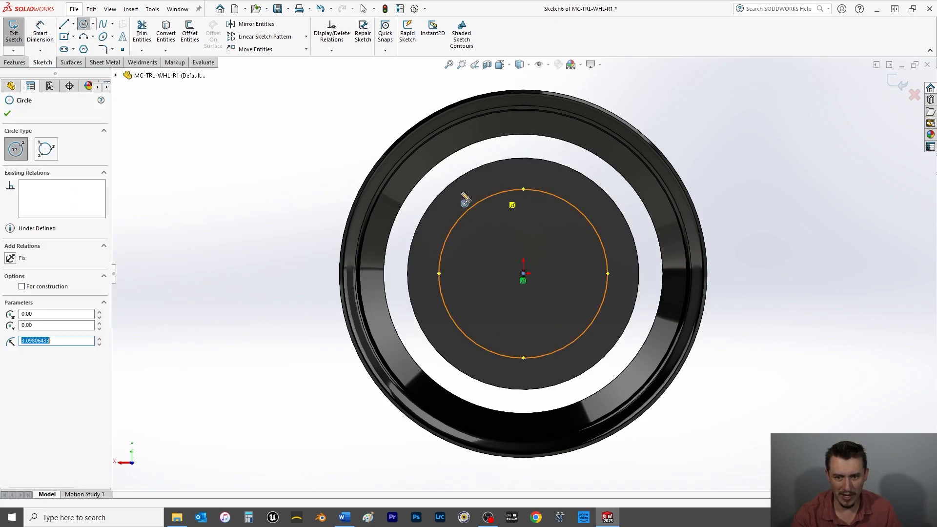
left_click(7, 114)
left_click(586, 213)
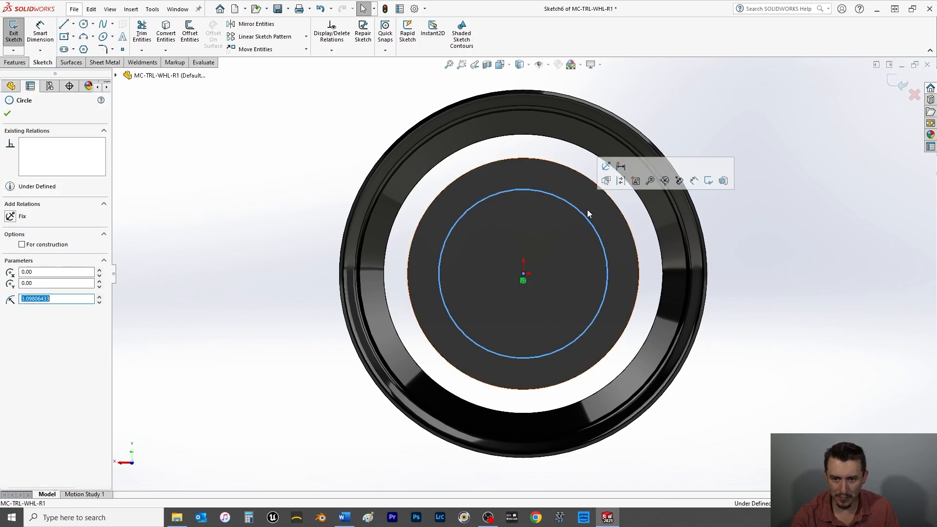
left_click(618, 182)
Dimension the construction circle's diameter as 7.5 in
left_click(40, 32)
left_click(596, 232)
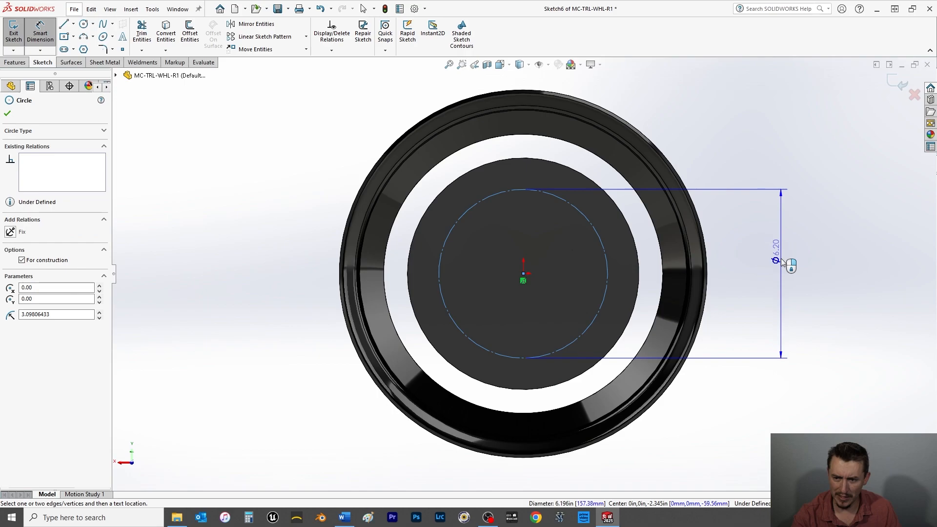
left_click(804, 380)
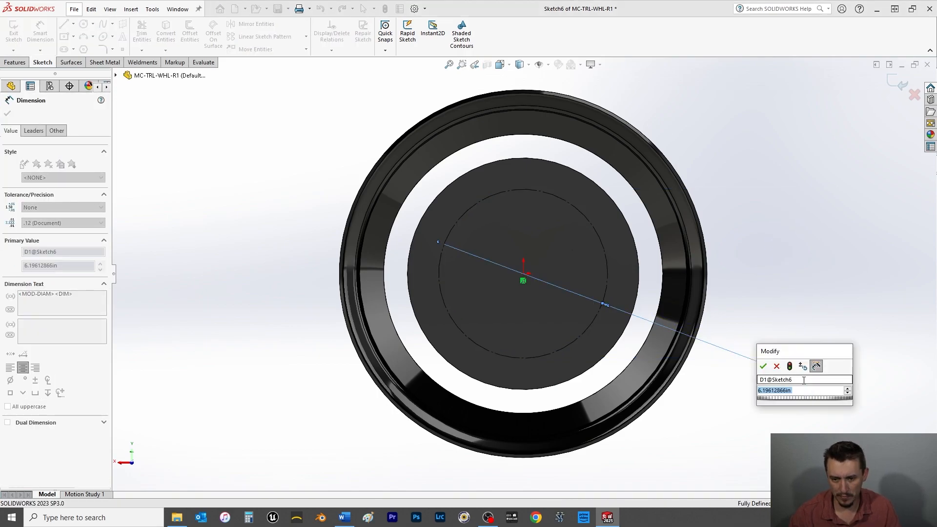
type("7.")
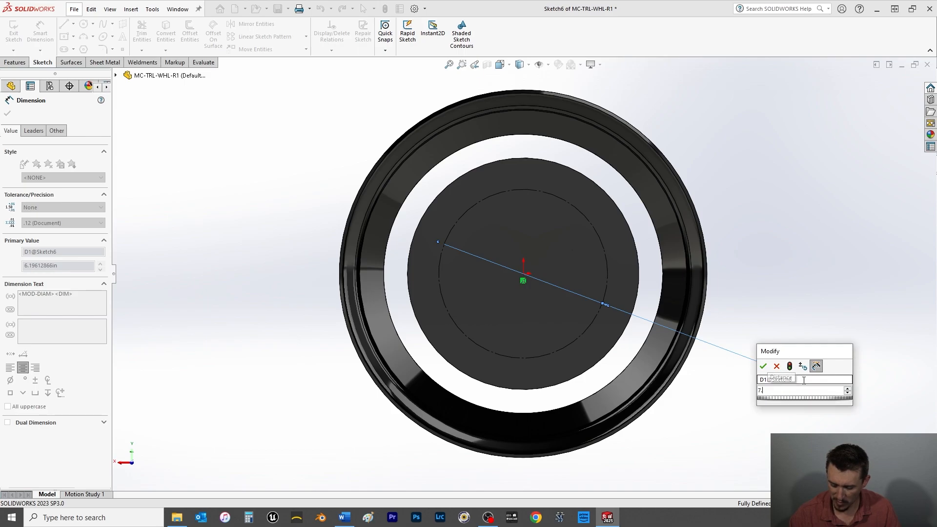
type("5")
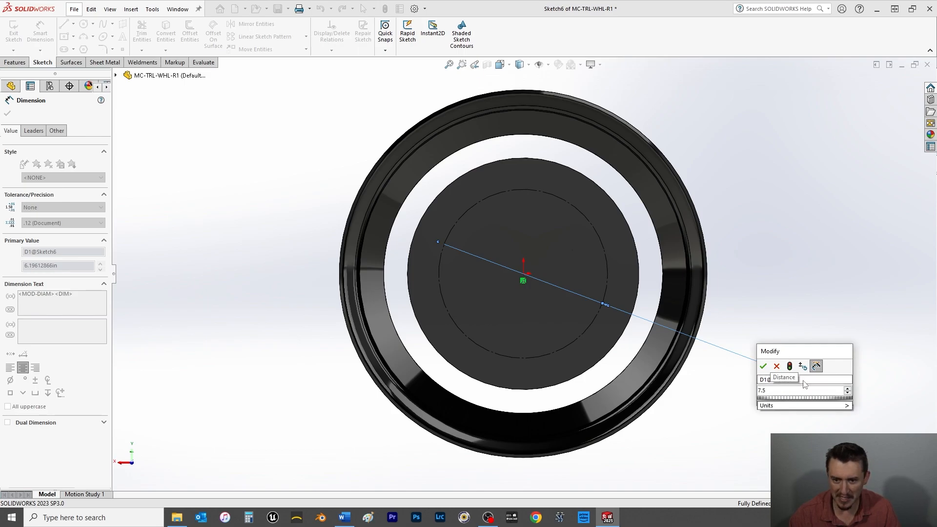
key("Return")
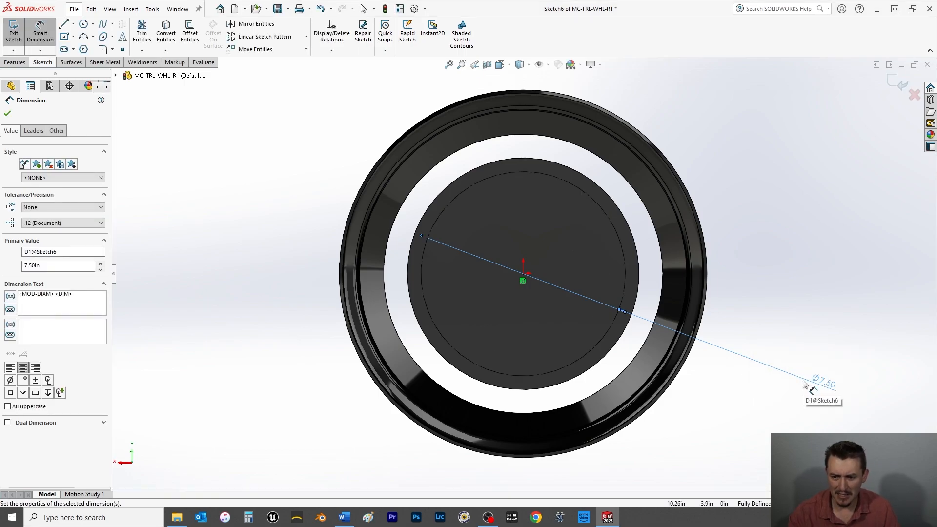
Set the construction circle's diameter to 7.25 in and finish dimensioning
double_click(826, 384)
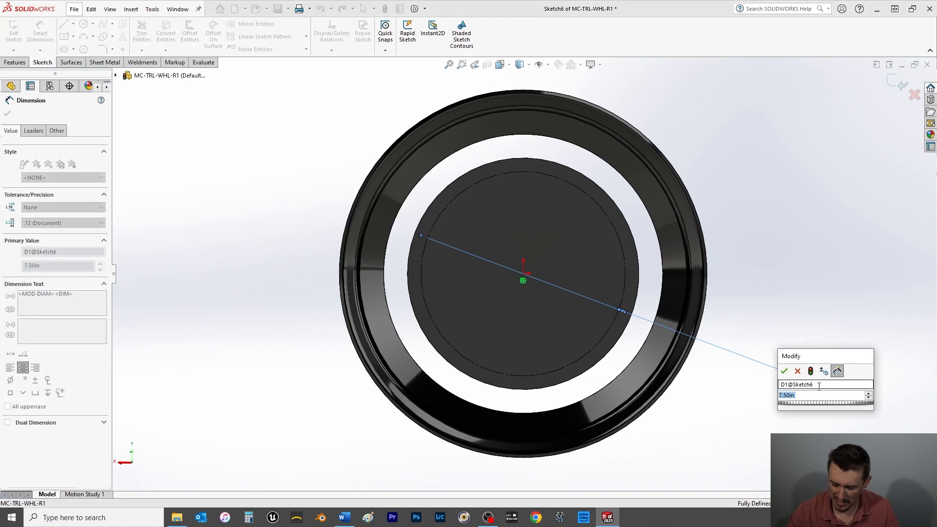
type("7.25")
key("Return")
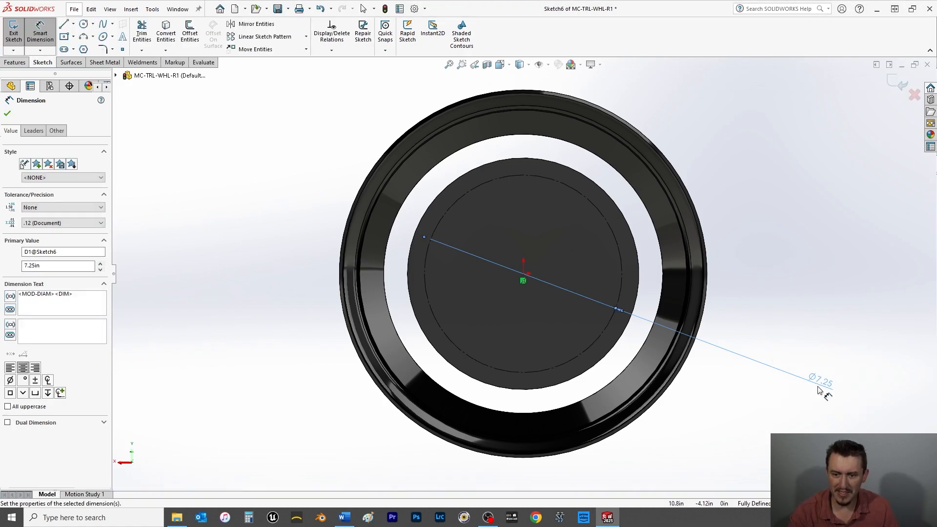
left_click(7, 112)
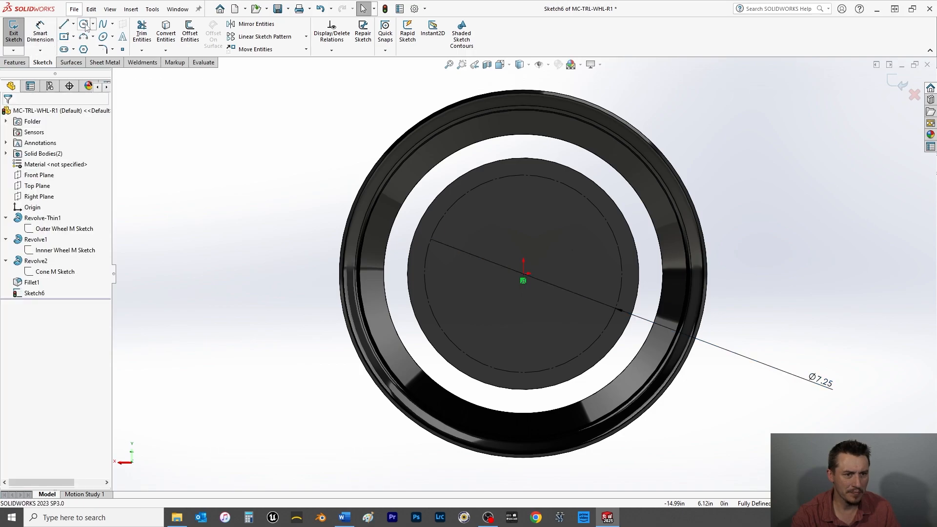
Sketch a circle about 0.67 in in diameter centred on the uppermost point of the 7.25 in construction circle
left_click(85, 25)
left_click(524, 175)
left_click(532, 176)
left_click(8, 114)
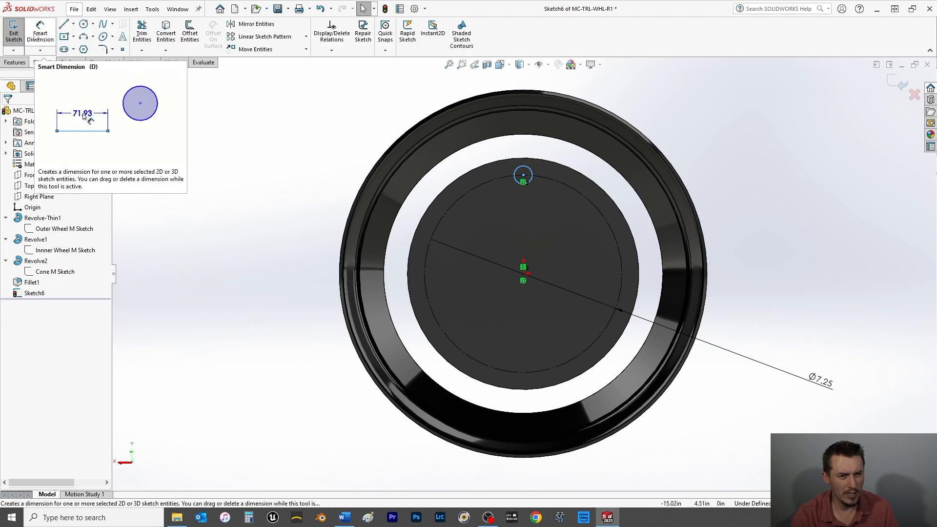
Dimension the small circle's diameter as 0.508 in and finish dimensioning
left_click(39, 35)
left_click(527, 182)
left_click(693, 126)
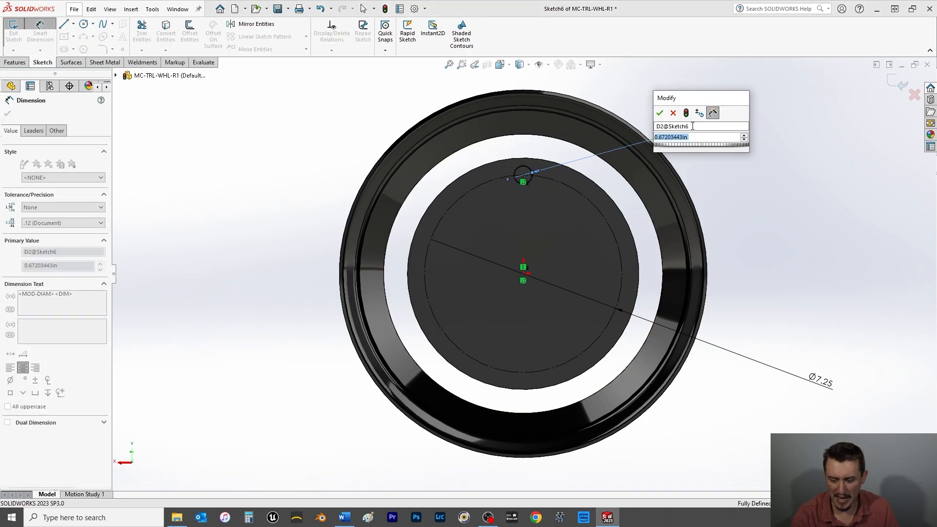
type(".")
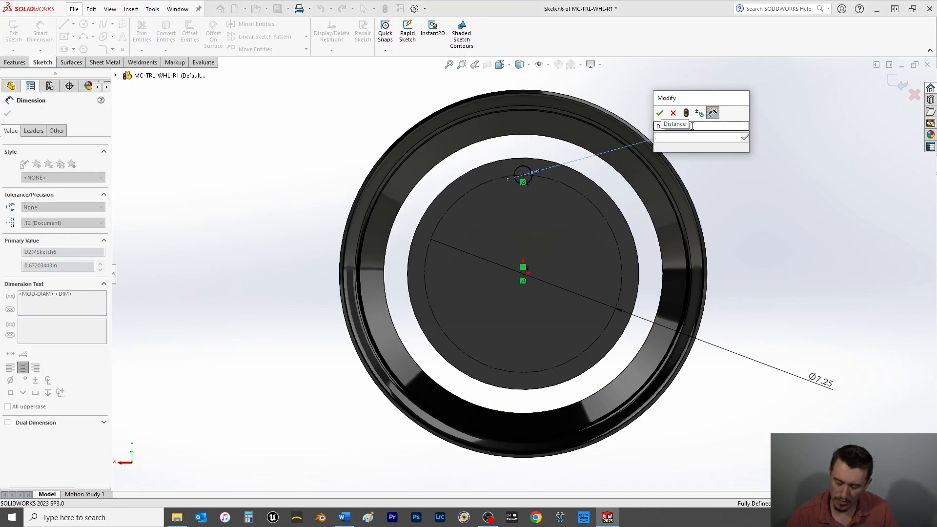
type("508")
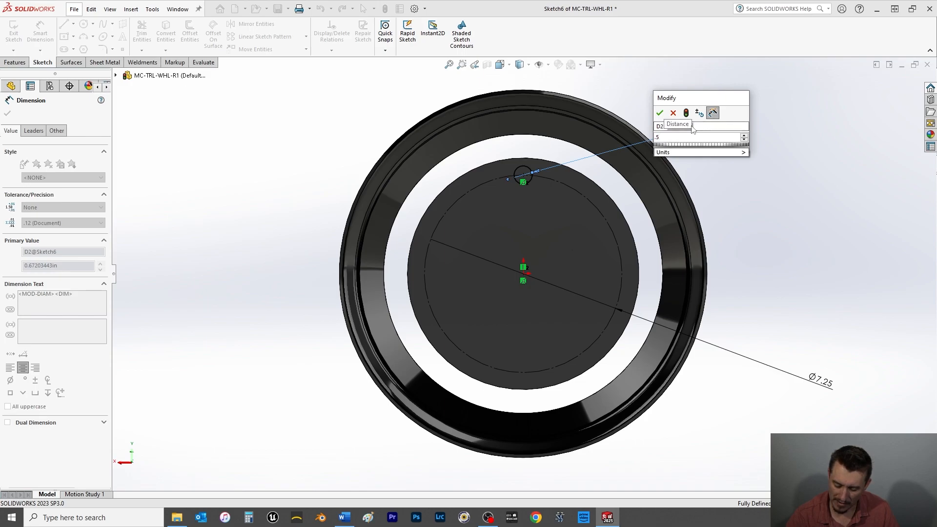
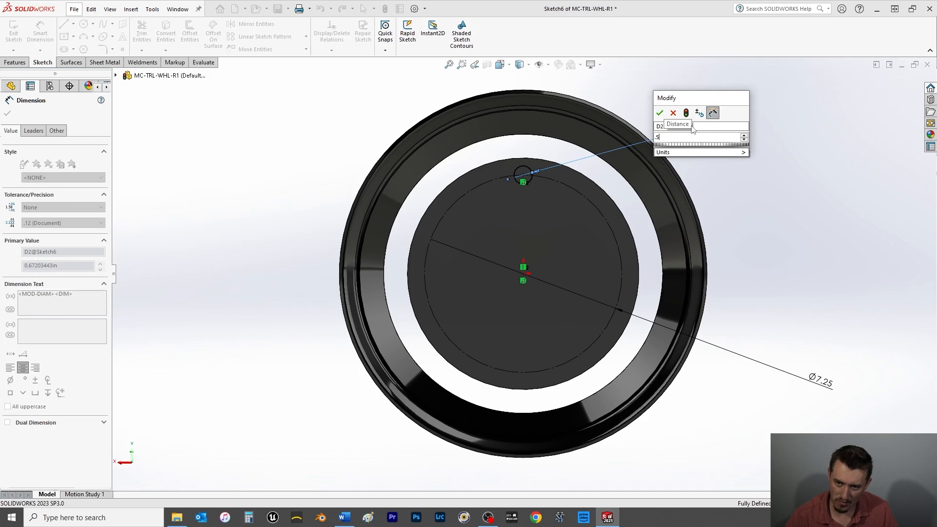
type("08")
key("Return")
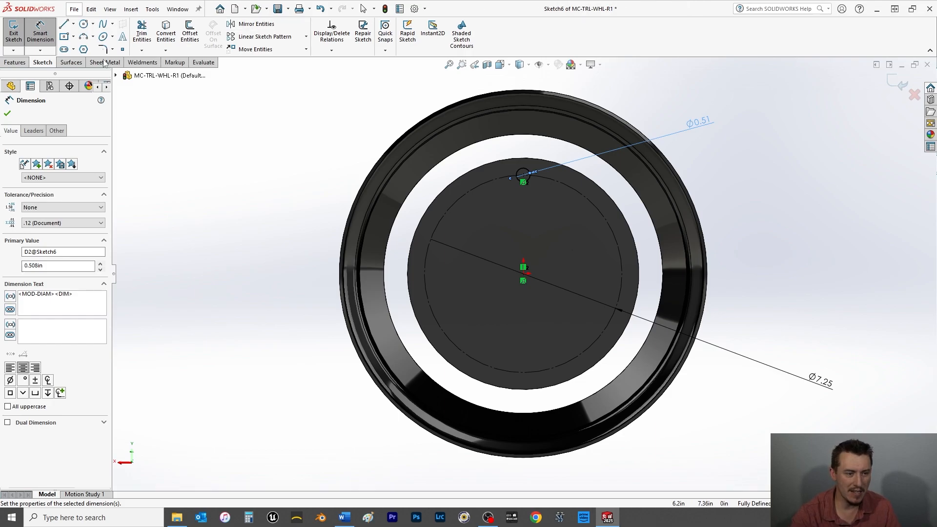
left_click(6, 114)
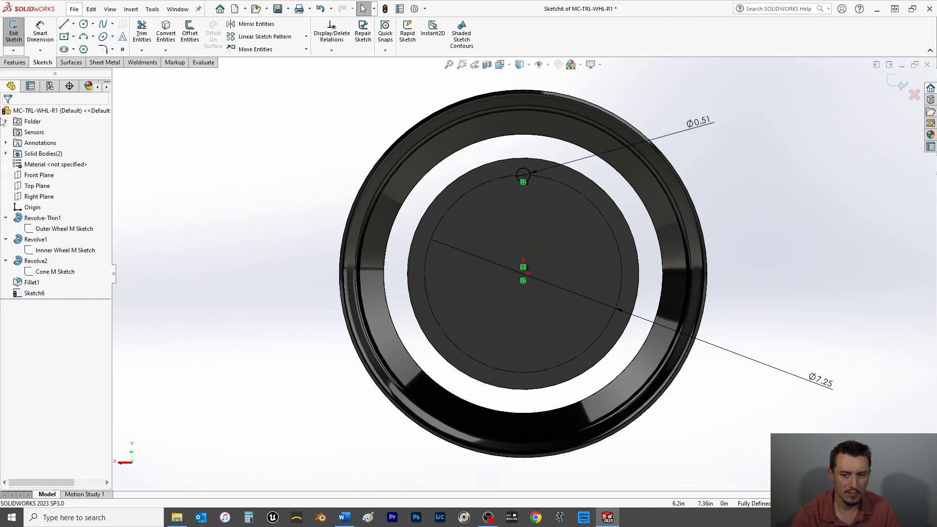
Cut the small circle through the larger flange with an Extruded Cut ending up to the flange's opposite face
left_click(11, 62)
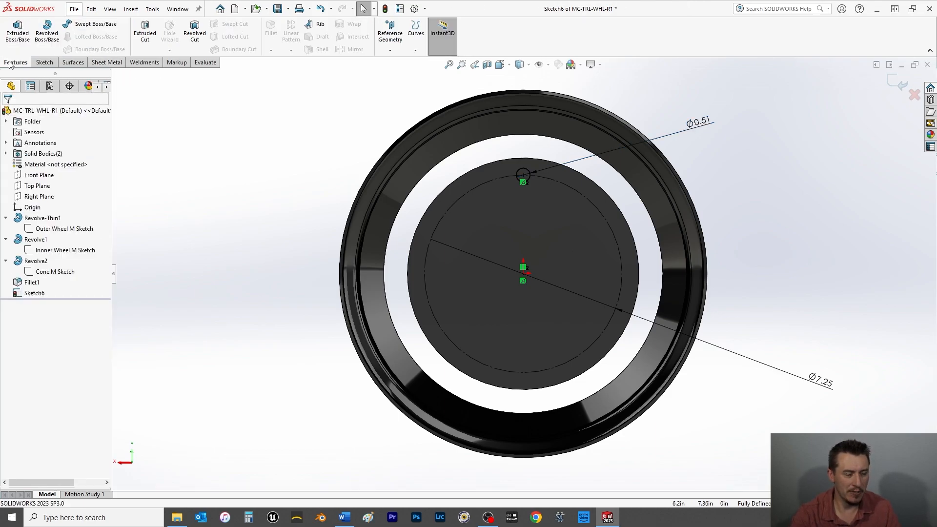
left_click(145, 32)
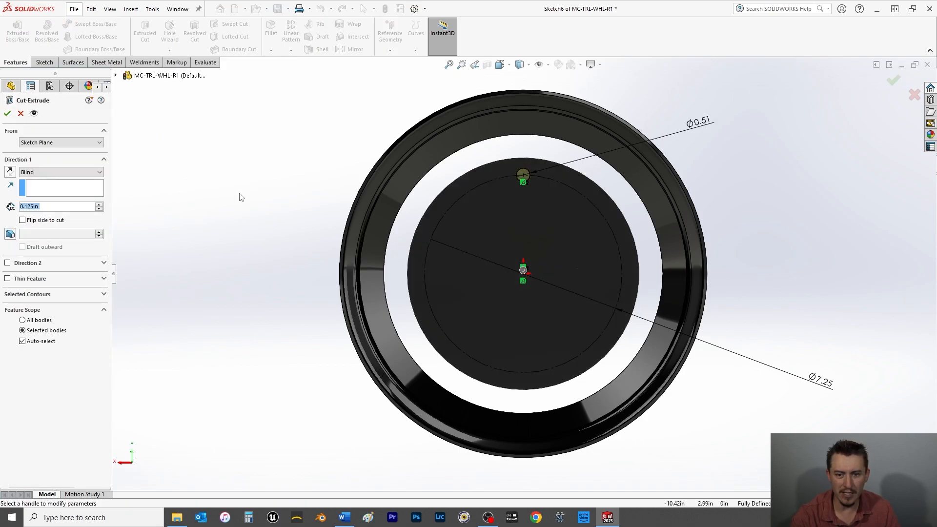
left_click(55, 173)
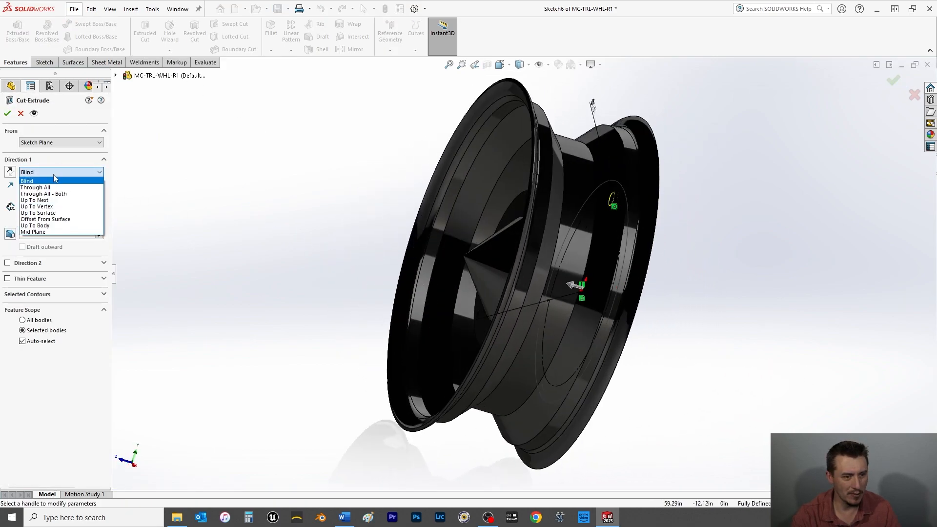
left_click(38, 212)
middle_click_drag(385, 226, 534, 177)
left_click(541, 178)
left_click(8, 113)
Look at the wheel normal to the Right Plane and show the Innner Wheel M Sketch under Revolve1
middle_click_drag(256, 195, 122, 172)
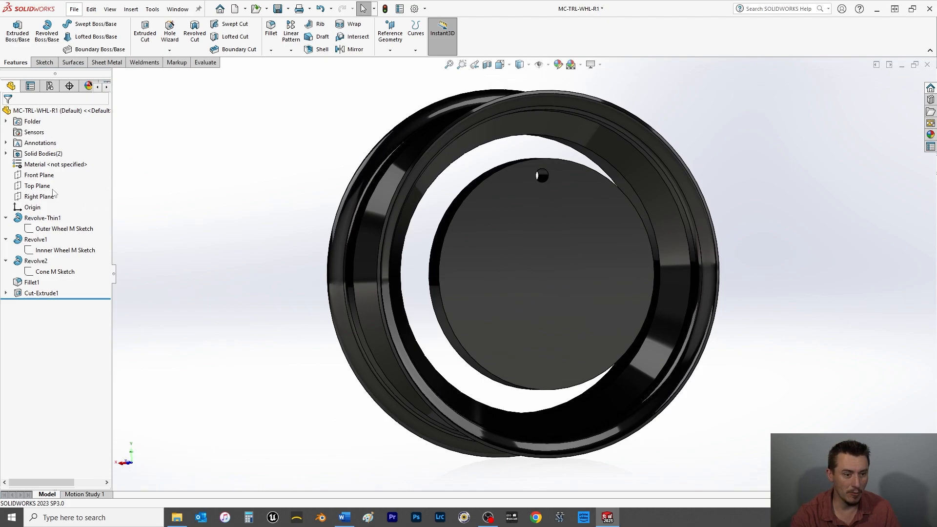
left_click(33, 197)
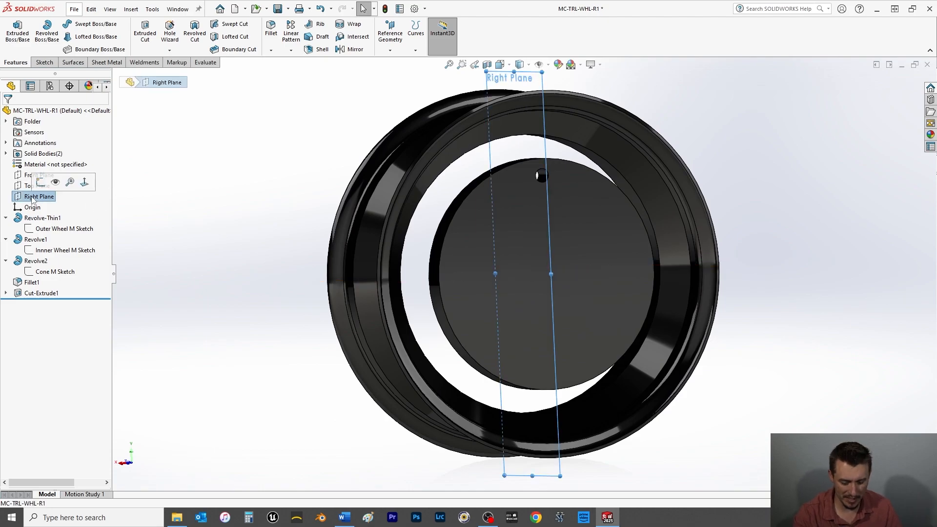
key("ctrl+8")
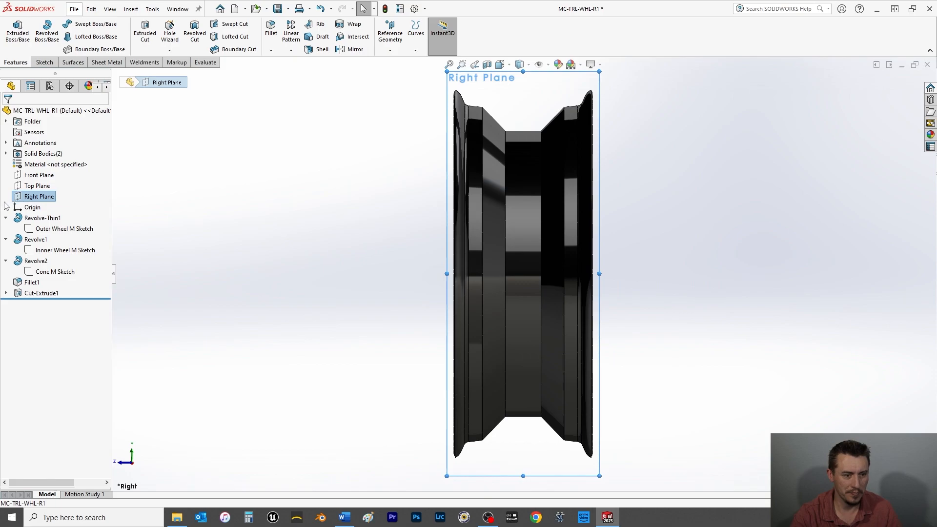
left_click(50, 229)
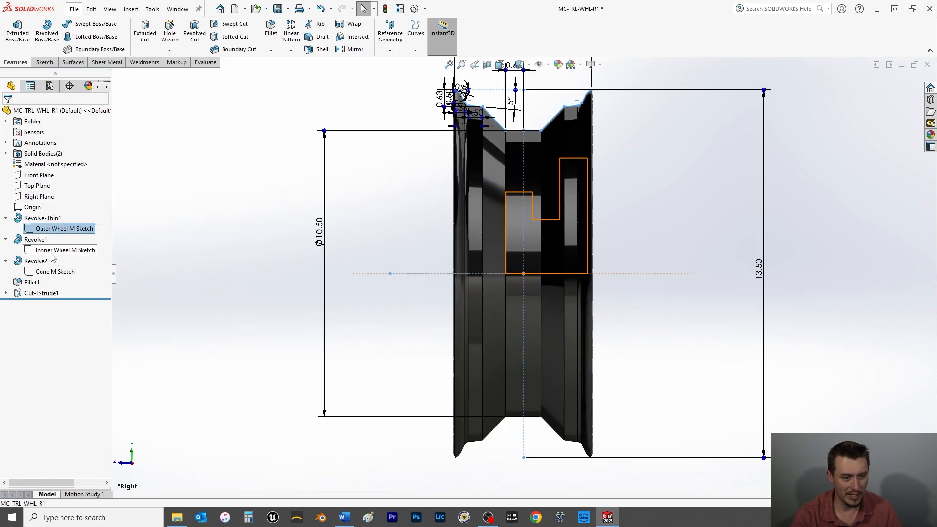
left_click(58, 250)
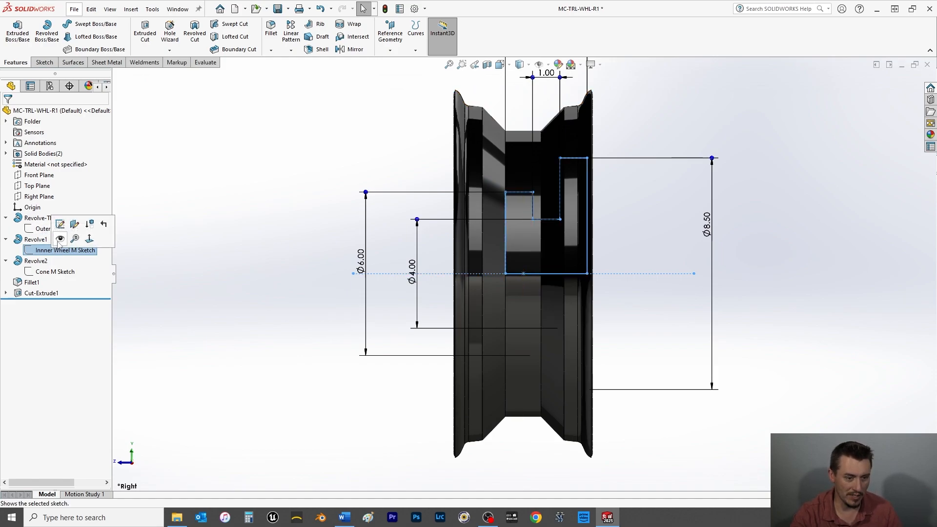
left_click(60, 239)
middle_click_drag(224, 251, 199, 262)
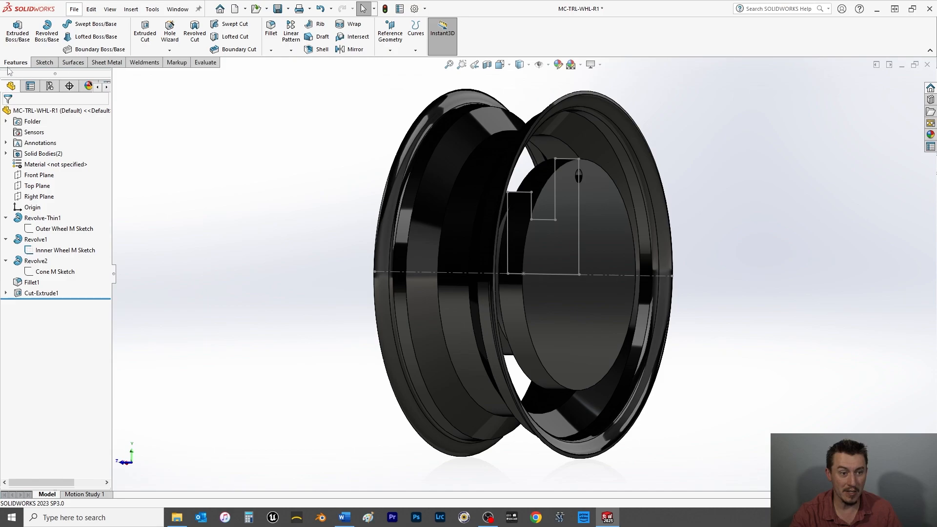
Create a circular pattern of Cut-Extrude1 about the sketch centreline with 5 equally spaced instances over 360 degrees
left_click(292, 51)
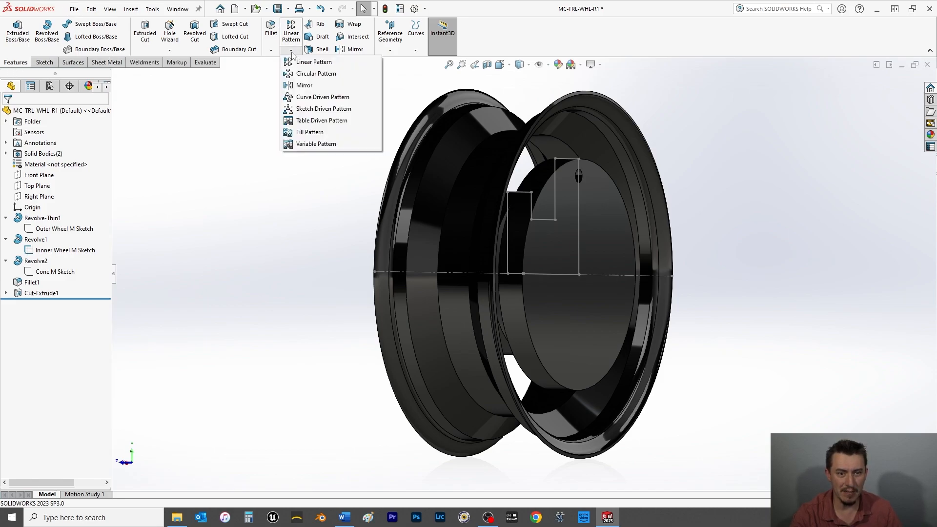
left_click(301, 78)
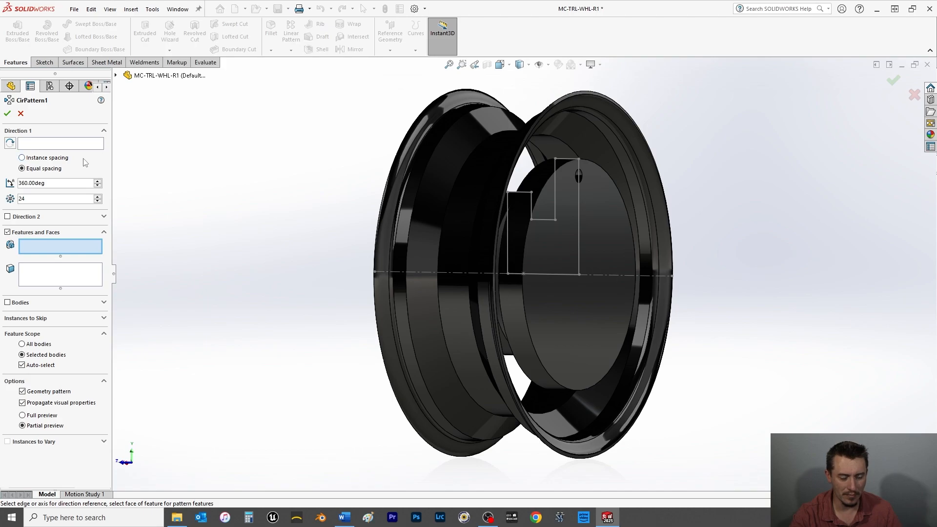
double_click(30, 199)
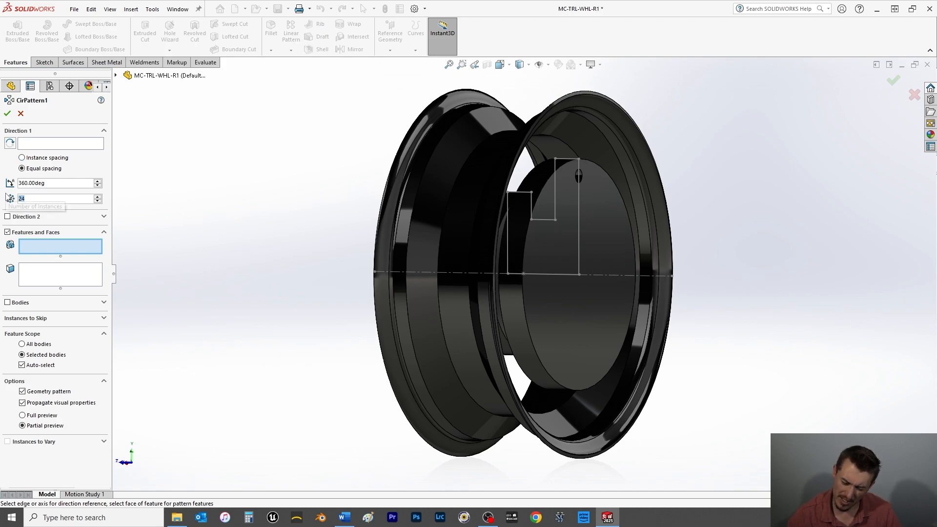
type("5")
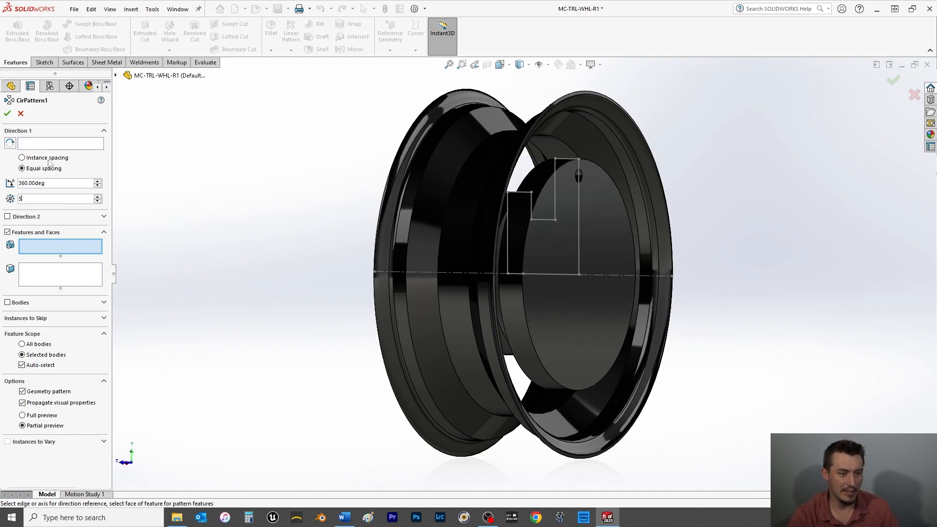
left_click(51, 145)
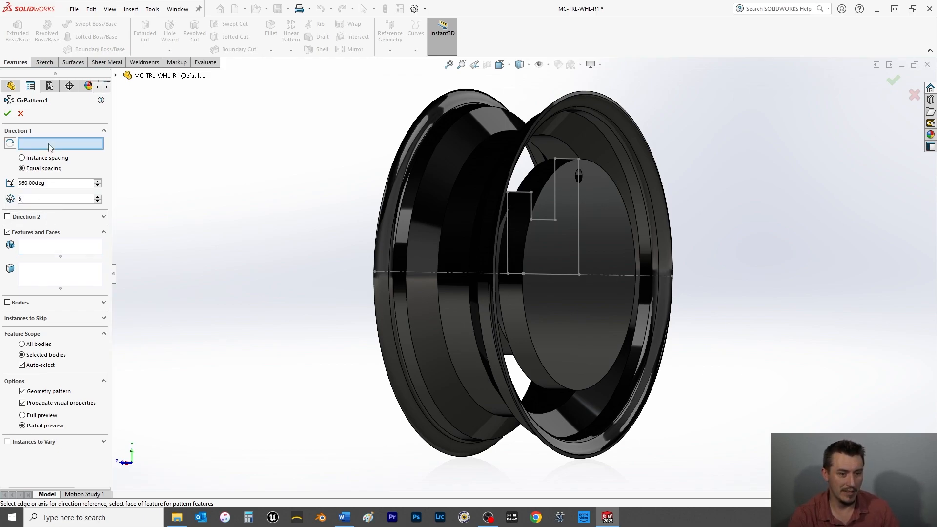
left_click(655, 275)
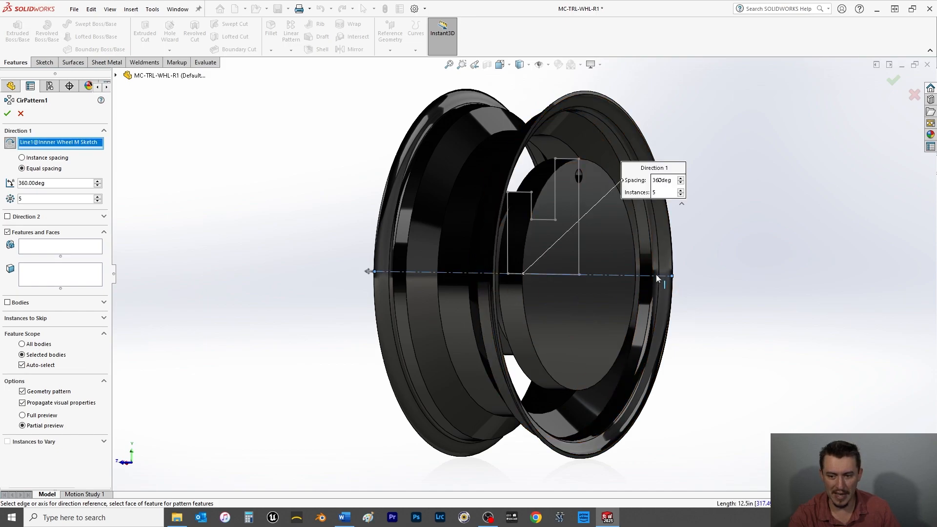
left_click(40, 248)
left_click(118, 76)
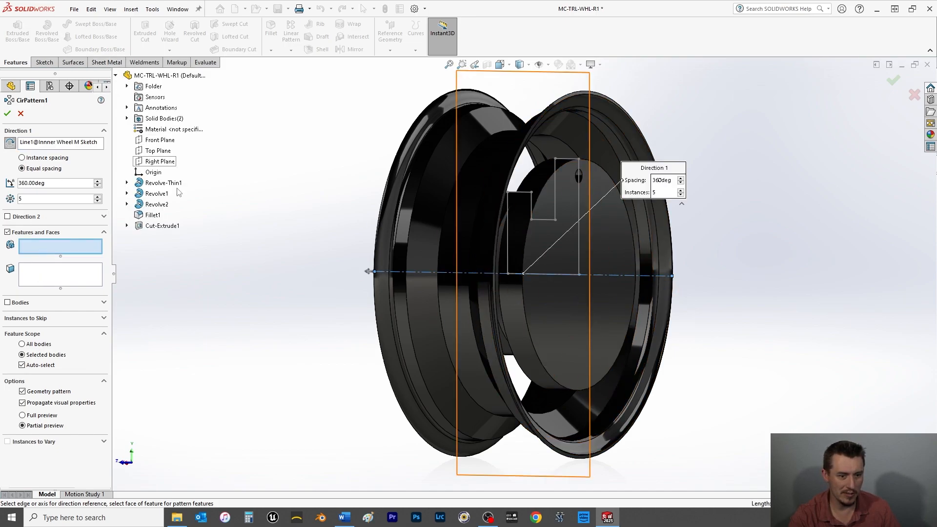
left_click(162, 226)
left_click(8, 113)
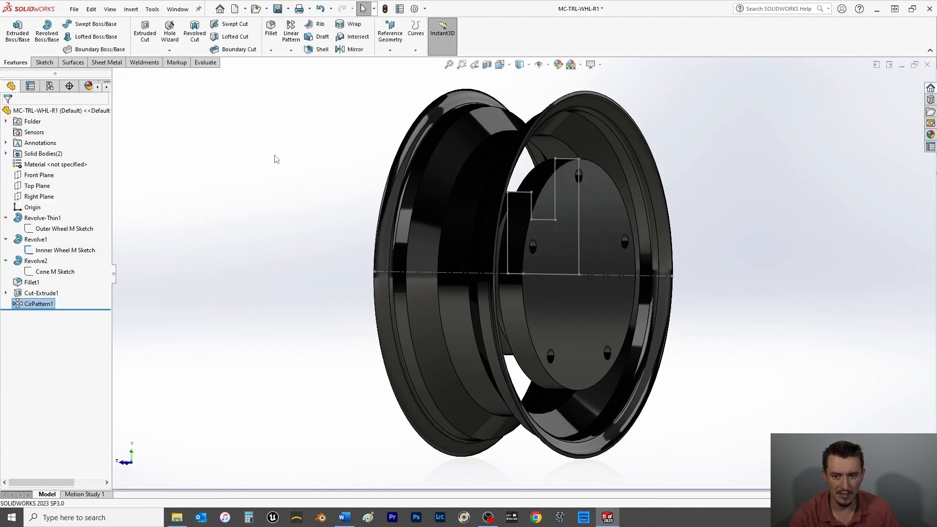
Hide the Innner Wheel M Sketch and save the part
right_click(42, 251)
left_click(52, 235)
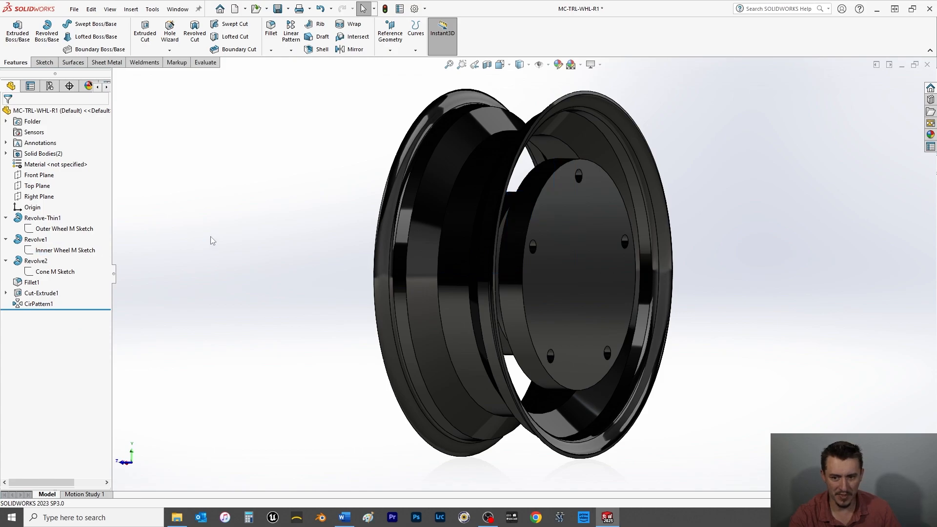
key("ctrl+s")
Inspect the bolt holes from the cone side and from the front, and set the wheel to an isometric view
middle_click_drag(214, 225, 362, 271)
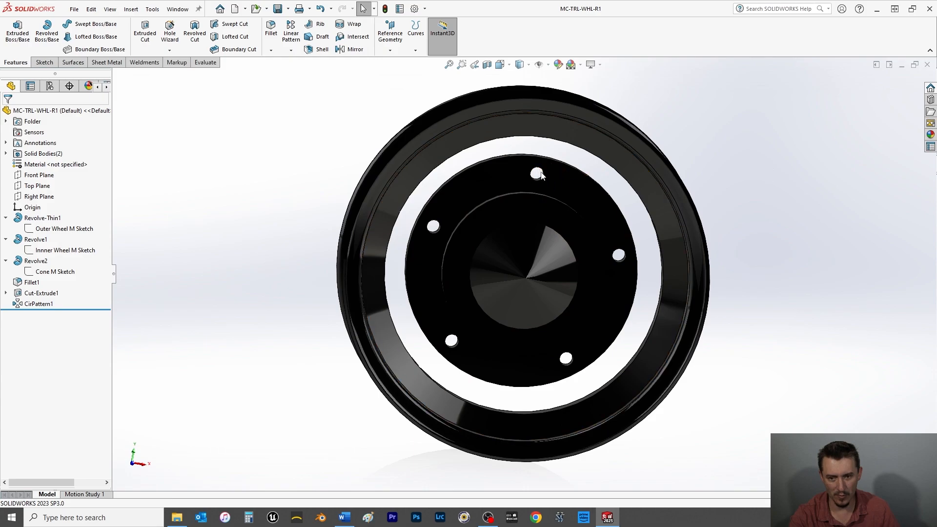
middle_click_drag(826, 295, 787, 284)
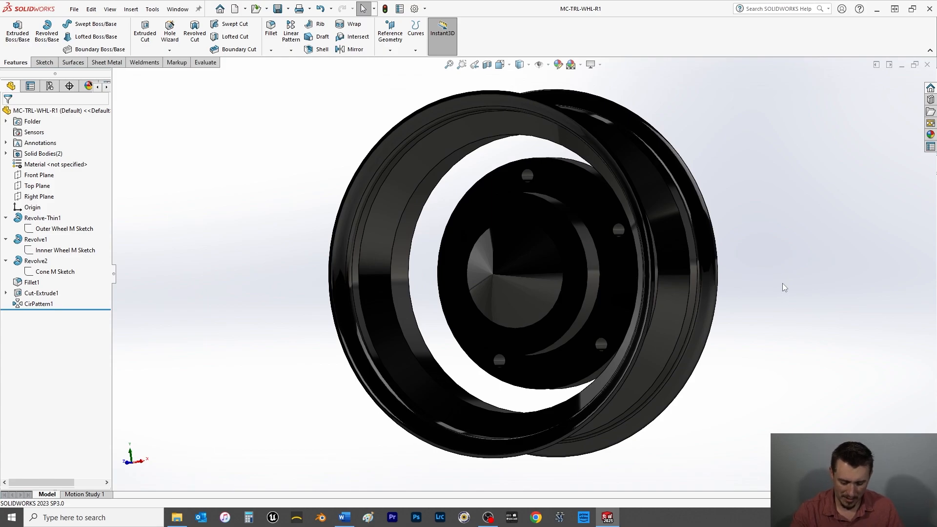
key("ctrl+1")
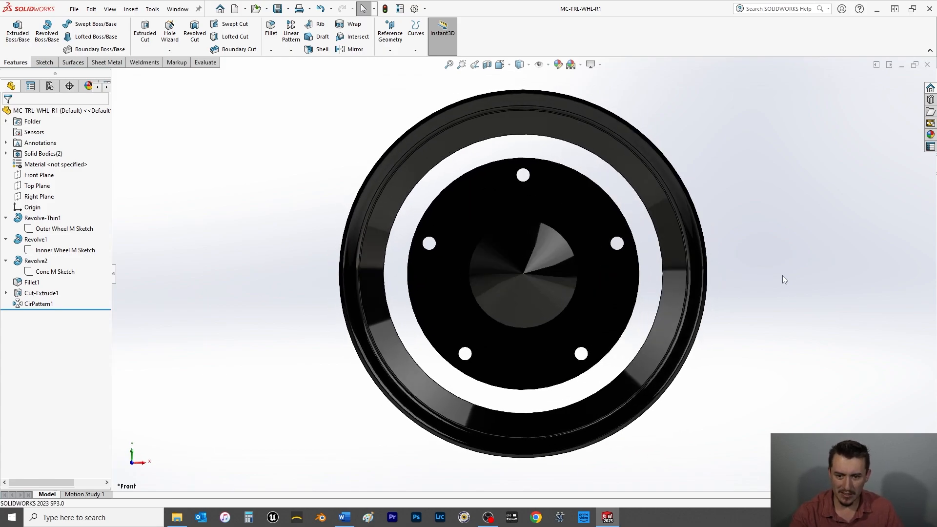
key("space")
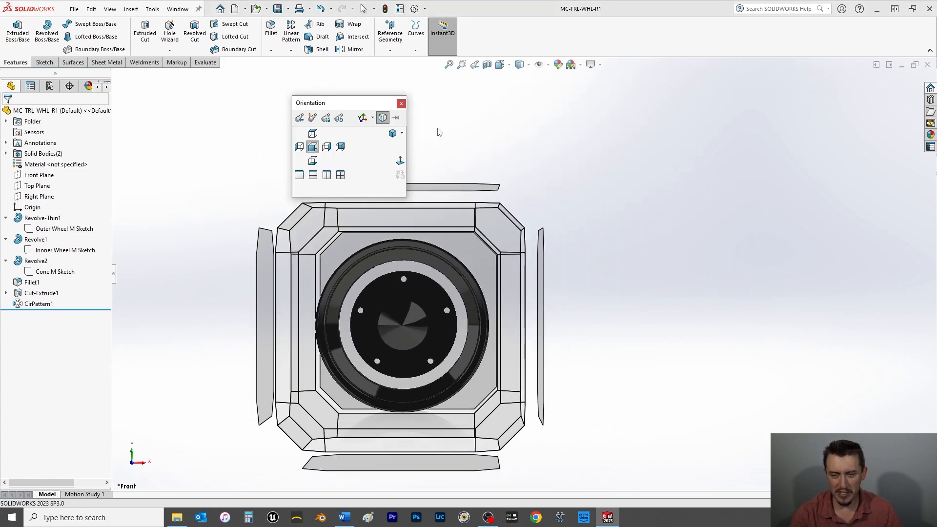
left_click(392, 134)
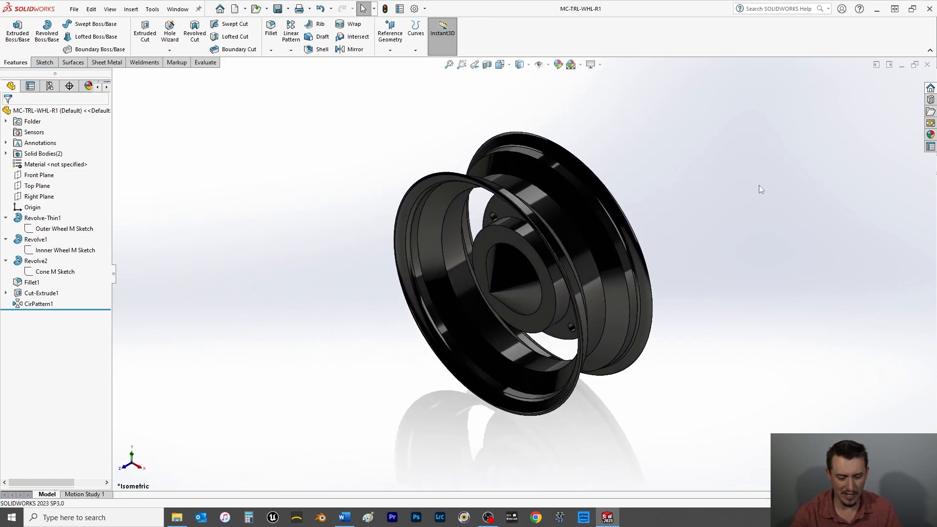